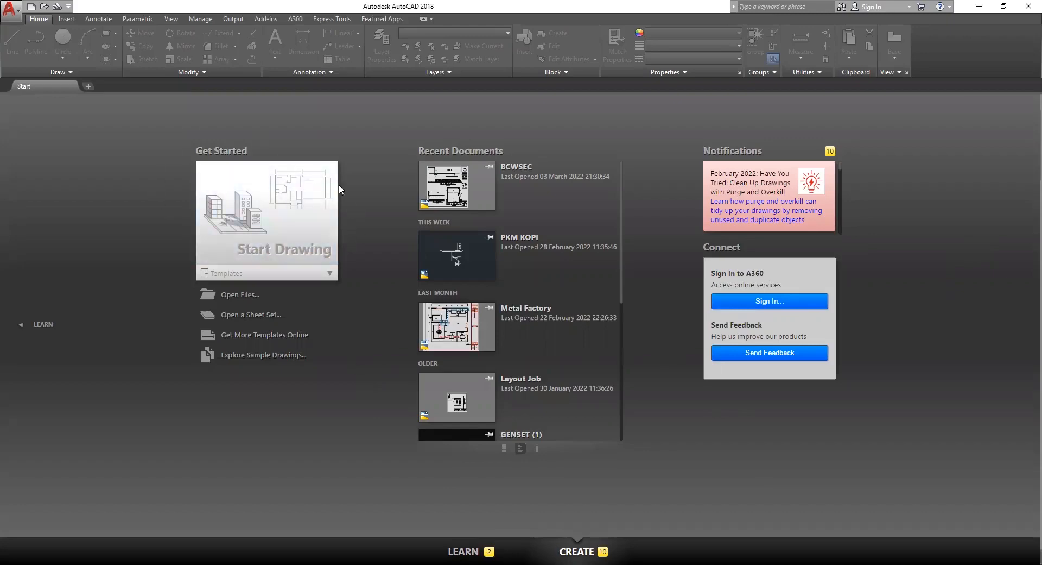
Start a new blank drawing, Drawing2, and pan the empty model space.
click(261, 216)
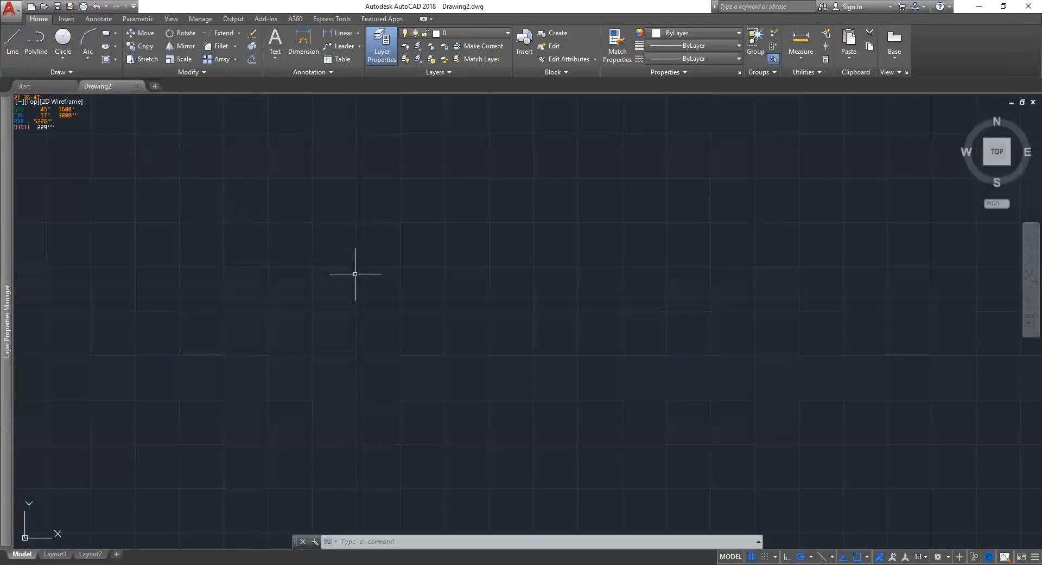
middle_drag(244, 193, 353, 194)
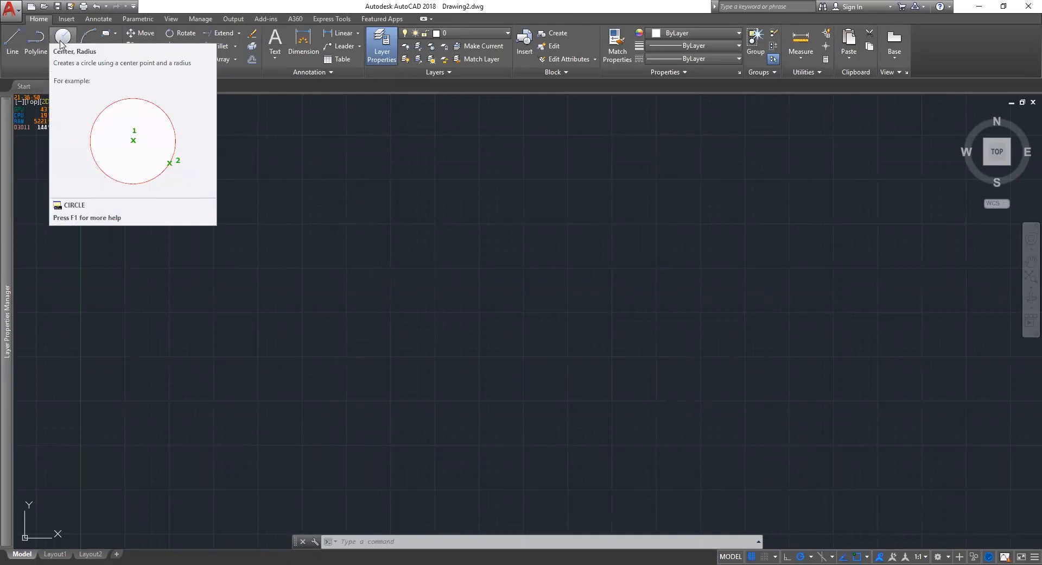
Draw a circle with a leader from its centre rising up-right to a 100-unit horizontal tail.
click(62, 43)
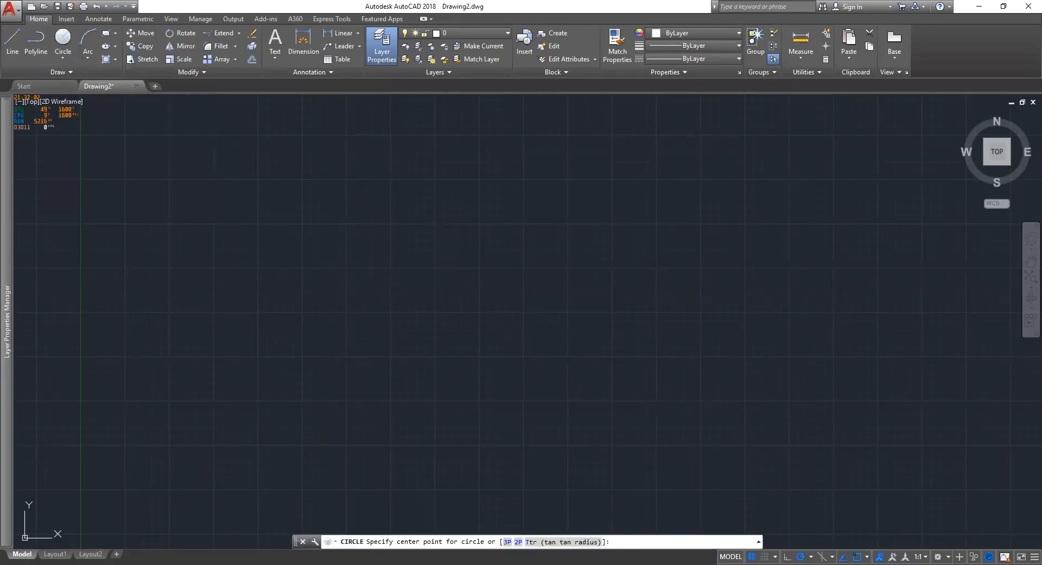
key(Escape)
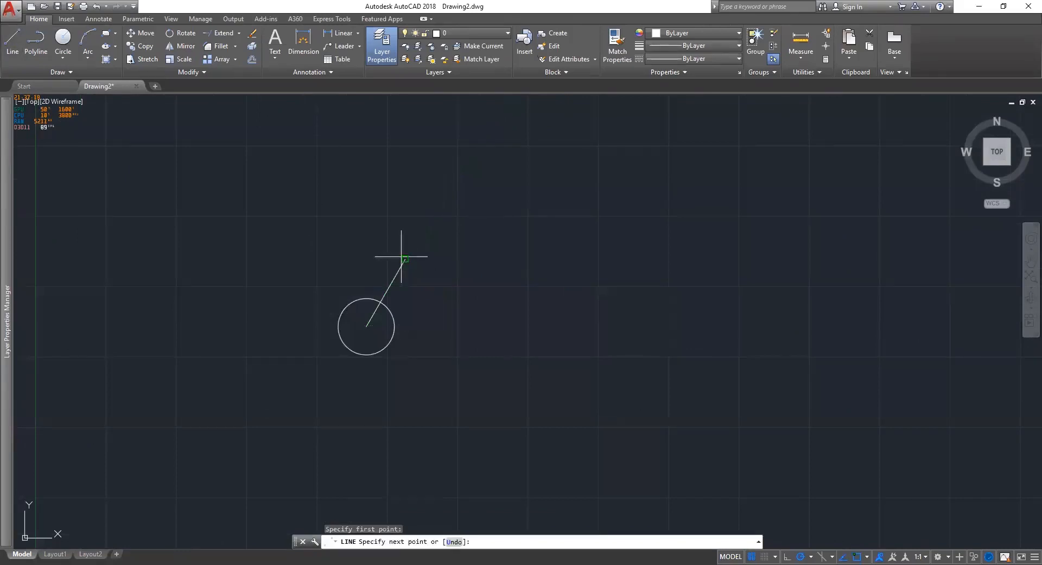
click(402, 256)
text(100)
key(Return)
key(Escape)
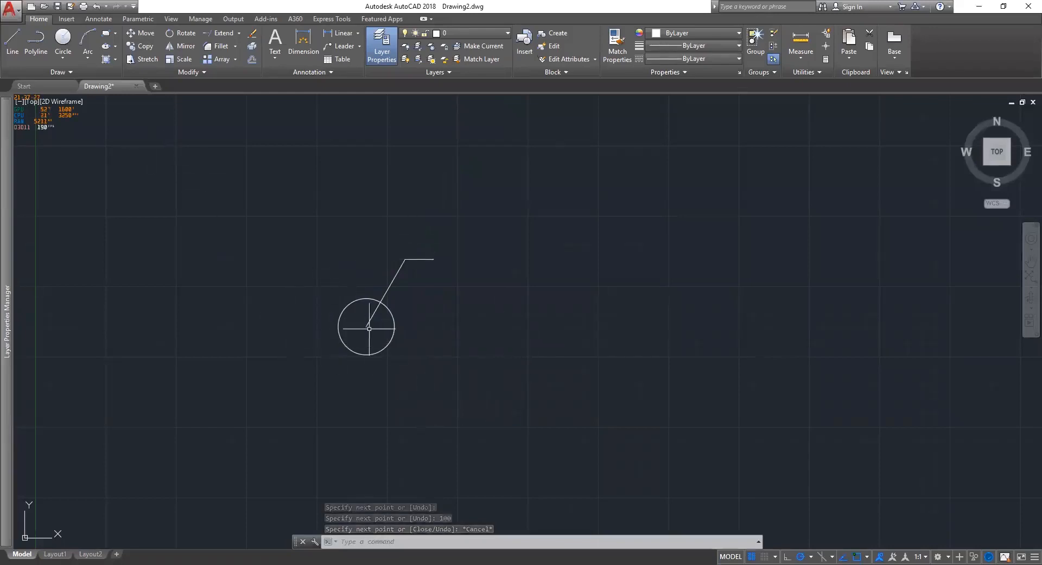
Zoom in and start Trim to cut the leader against the circle.
scroll(369, 336, up, 4)
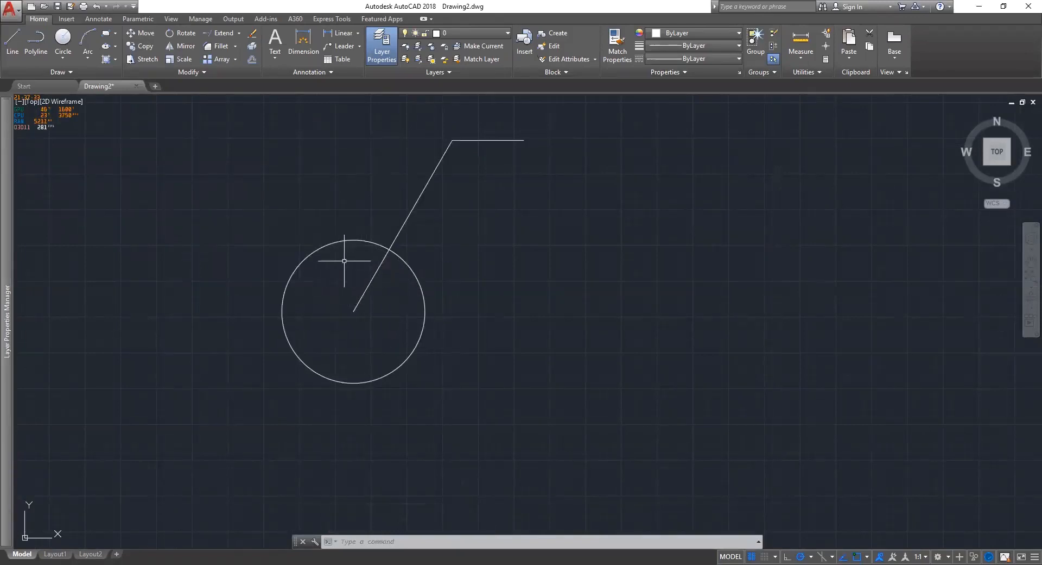
click(239, 33)
click(220, 44)
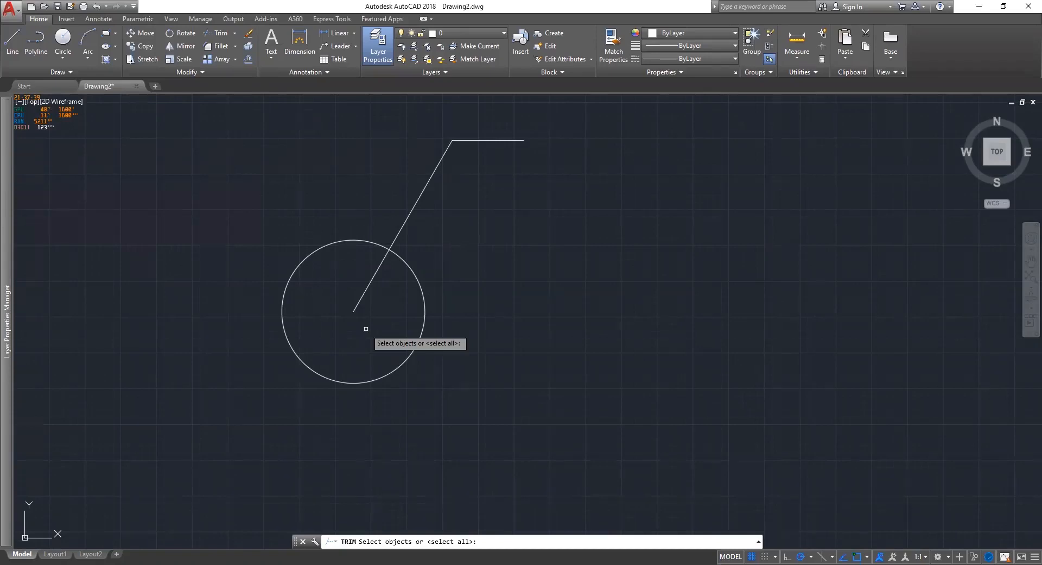
Trim away the part of the slanted line lying inside the circle.
key(Return)
drag(374, 283, 355, 336)
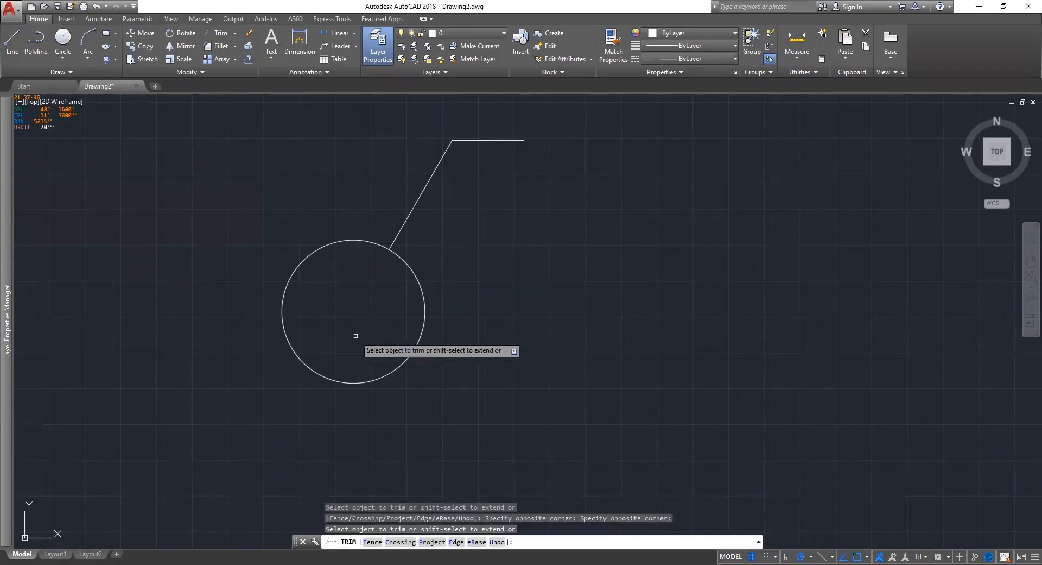
key(Escape)
scroll(355, 336, down, 5)
scroll(402, 295, up, 3)
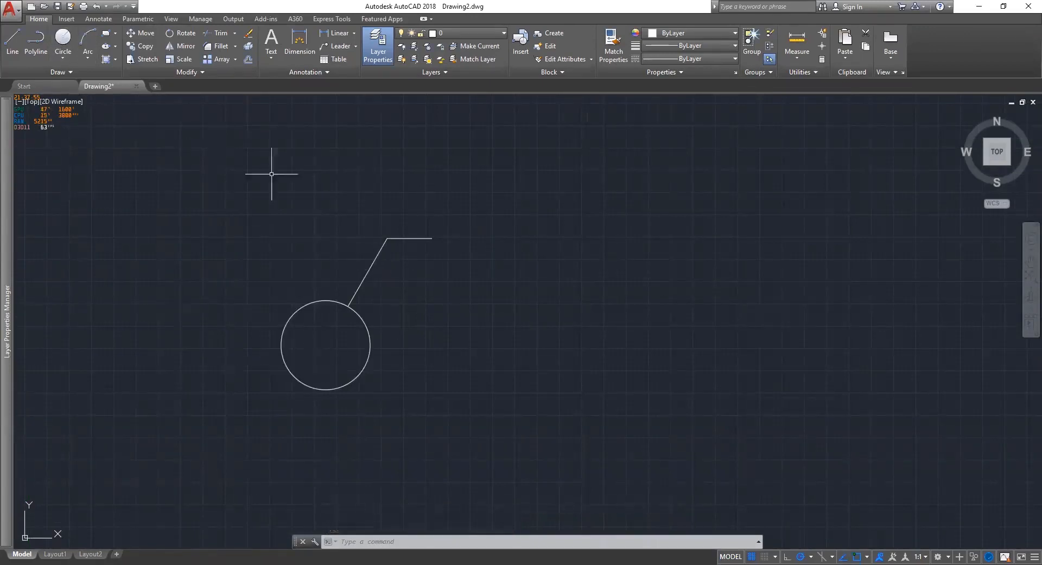
Window-select the circle and its leader, then clear the selection.
click(489, 453)
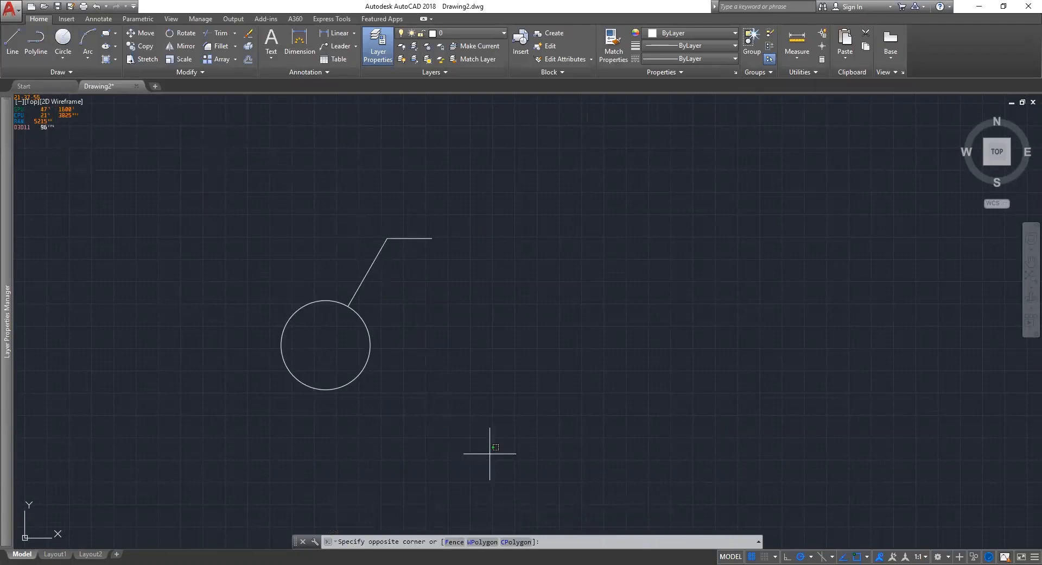
click(490, 453)
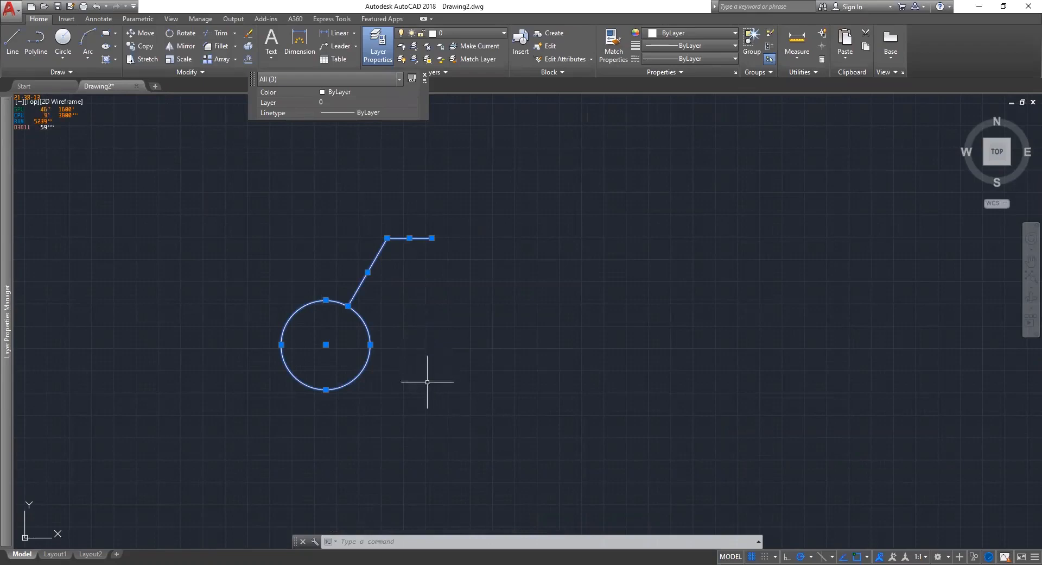
key(Escape)
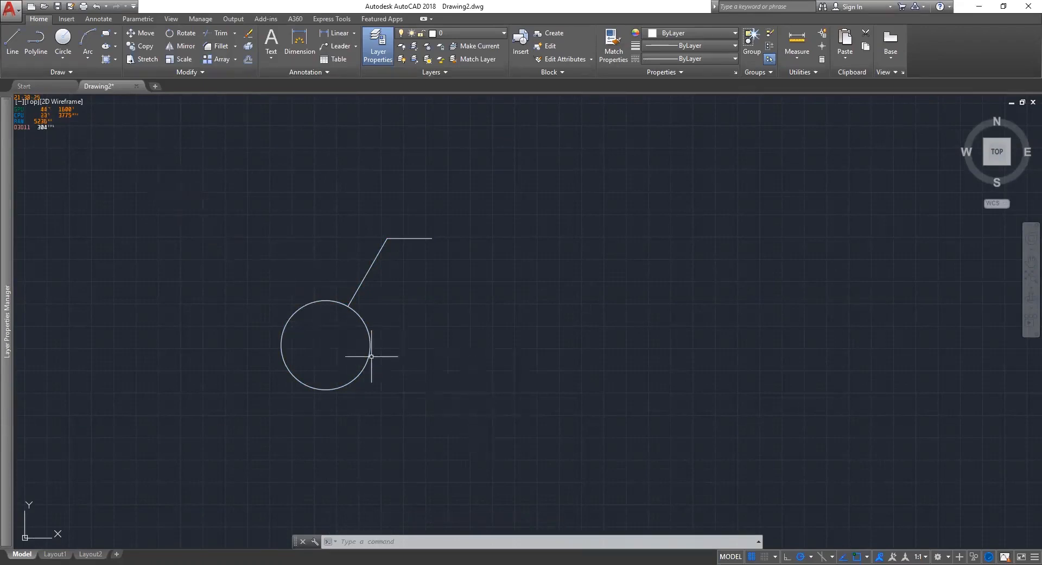
Copy the circle-and-leader symbol from its centre to a spot on the right.
click(177, 172)
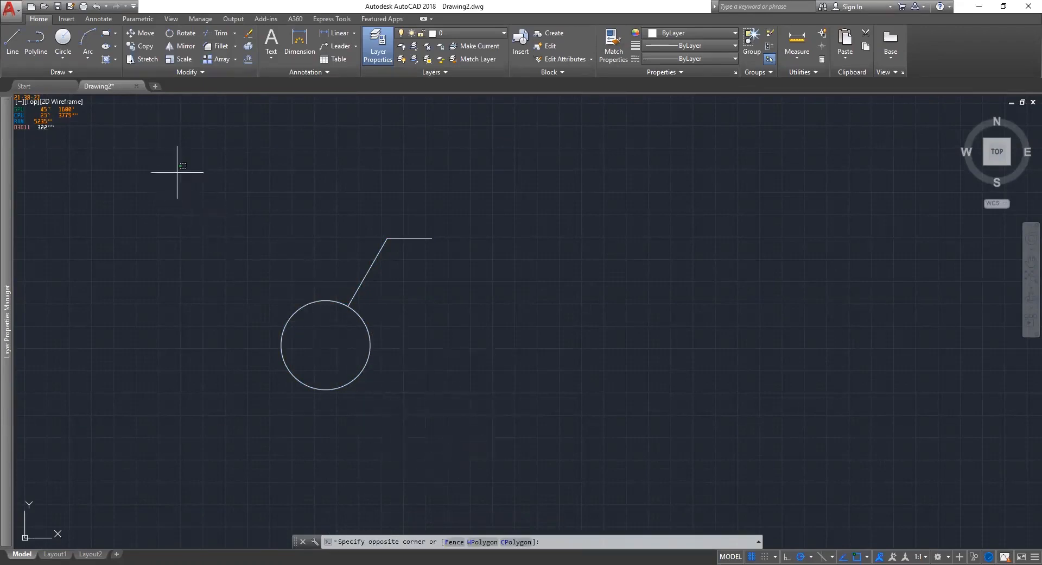
click(424, 340)
right_click(424, 340)
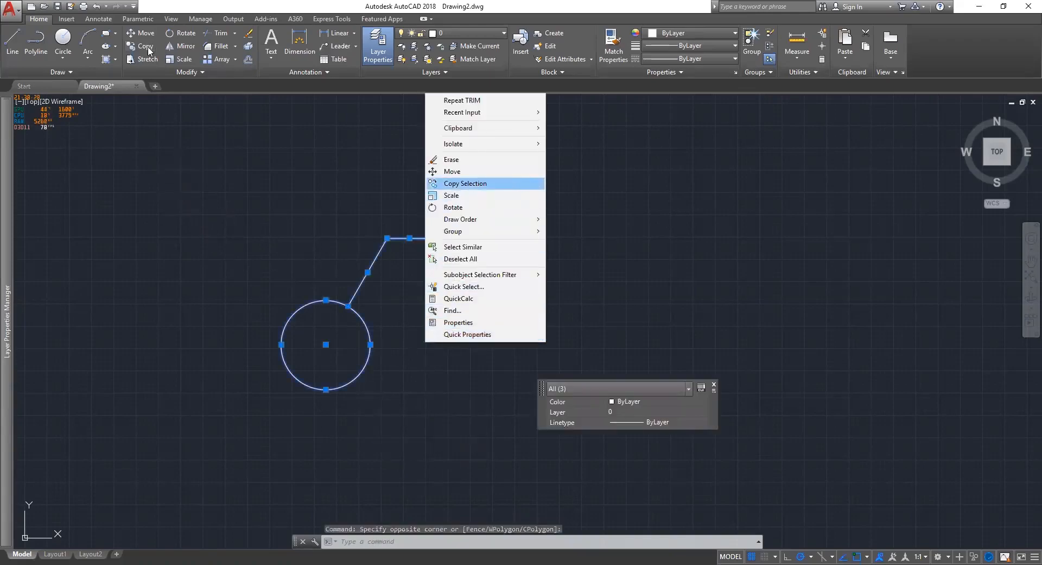
click(456, 183)
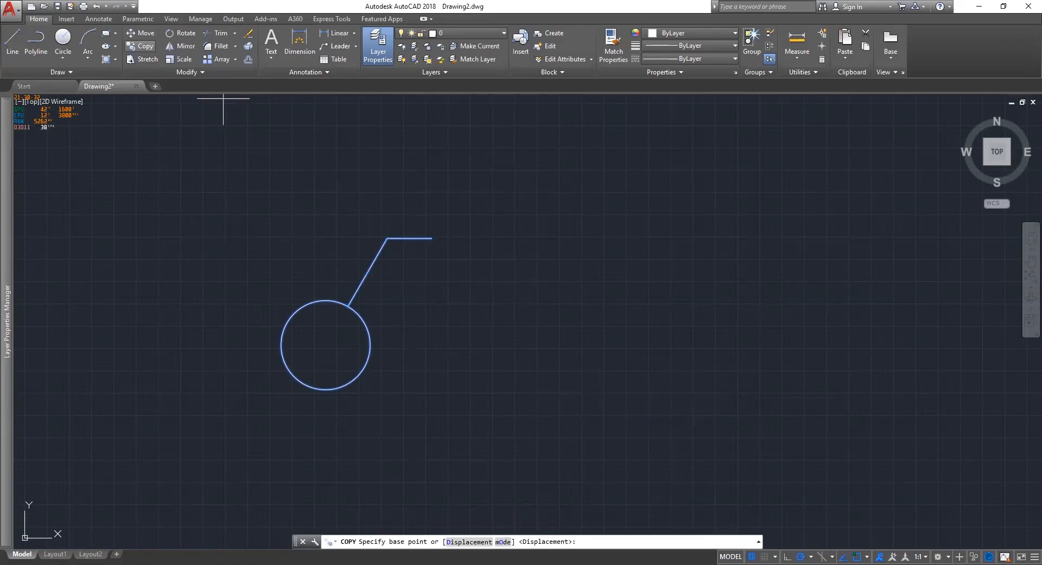
click(326, 344)
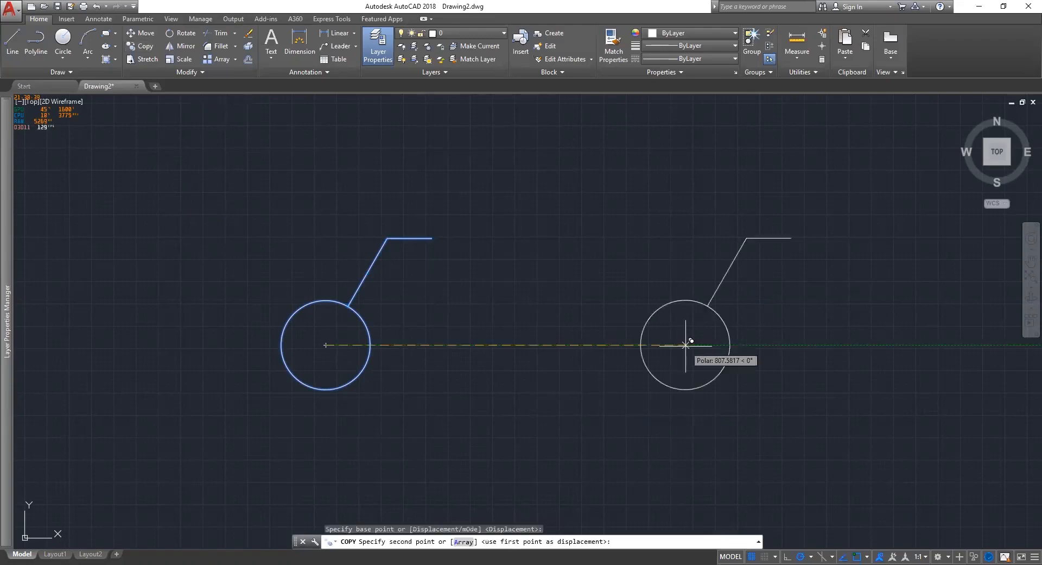
click(686, 345)
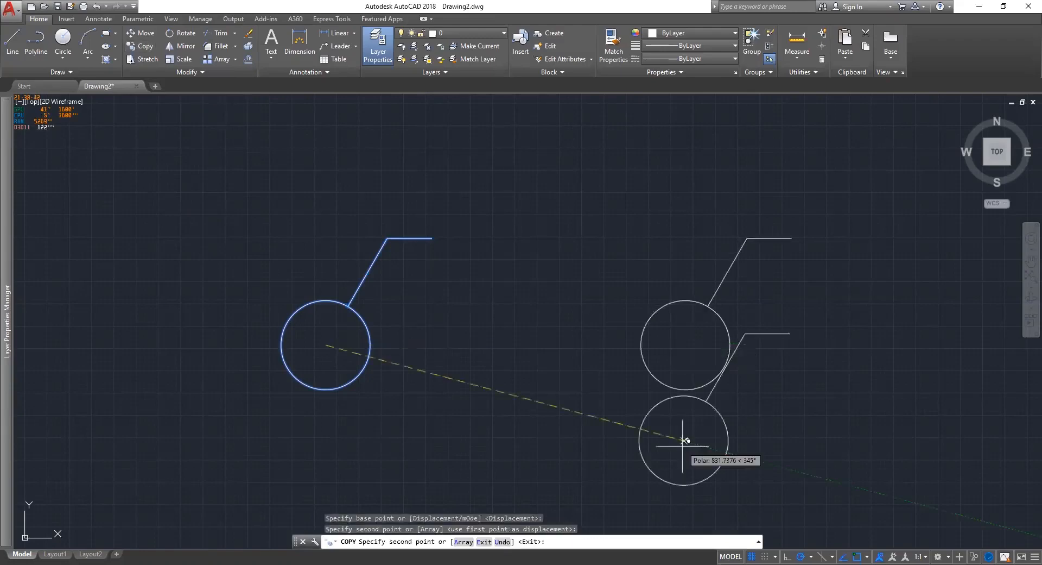
key(Escape)
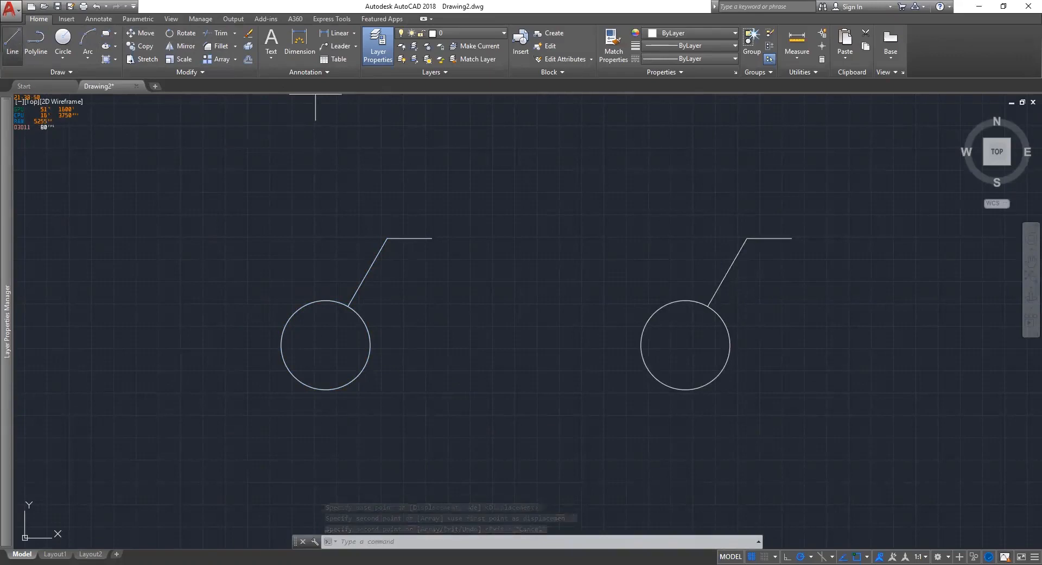
click(685, 345)
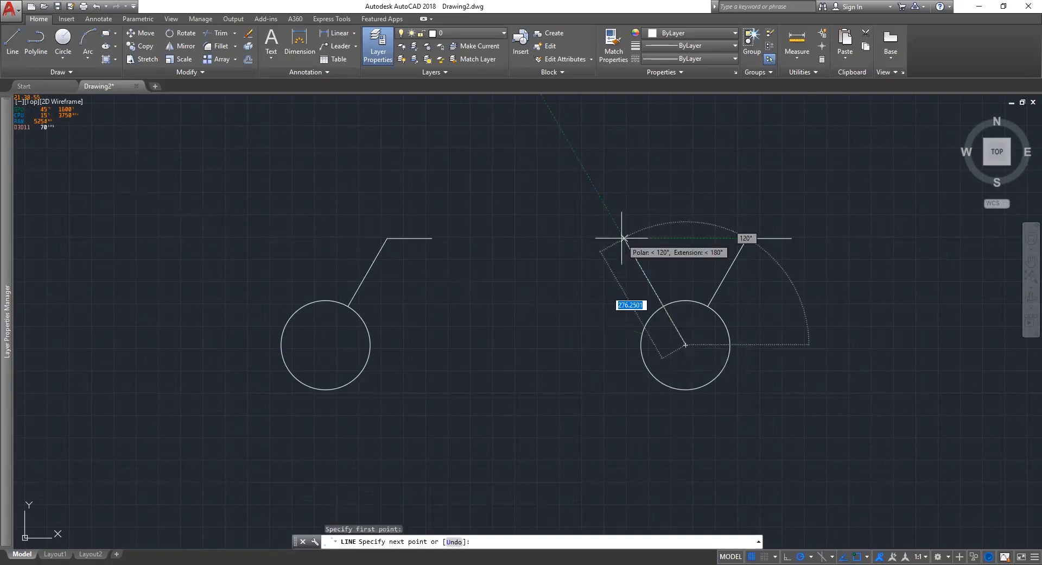
click(623, 238)
click(576, 238)
key(Escape)
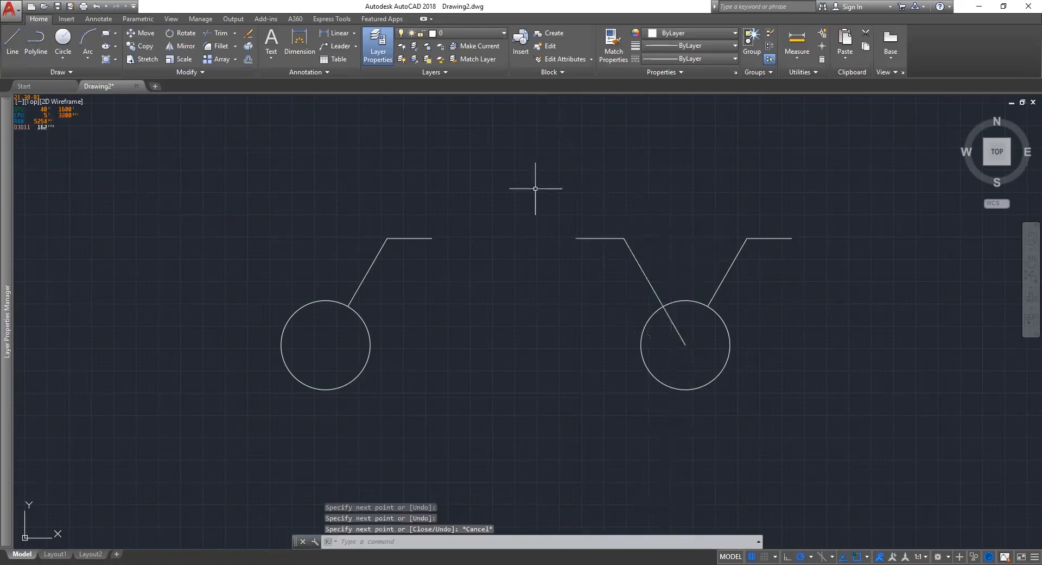
click(690, 352)
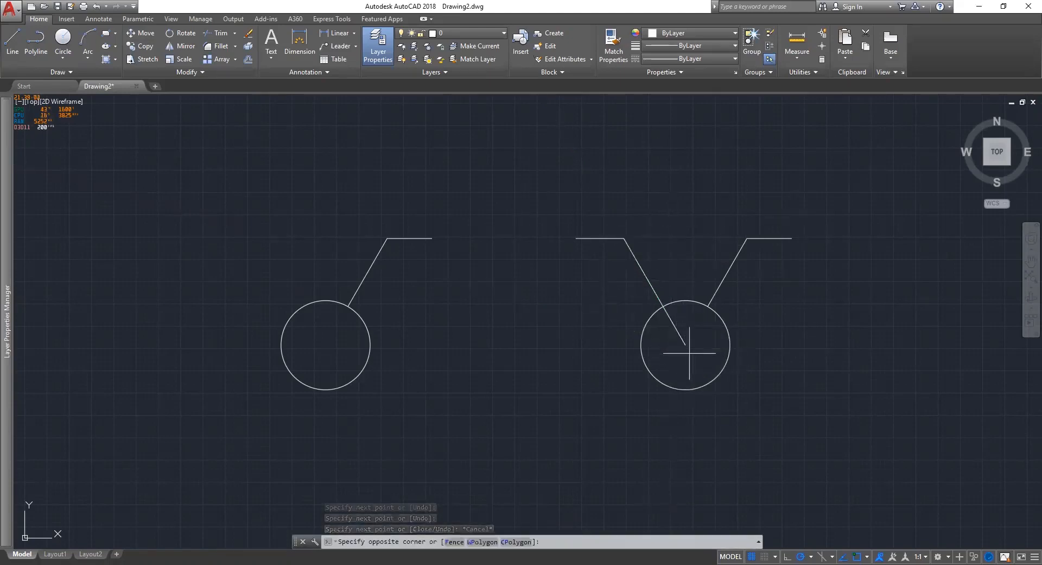
click(625, 271)
click(576, 237)
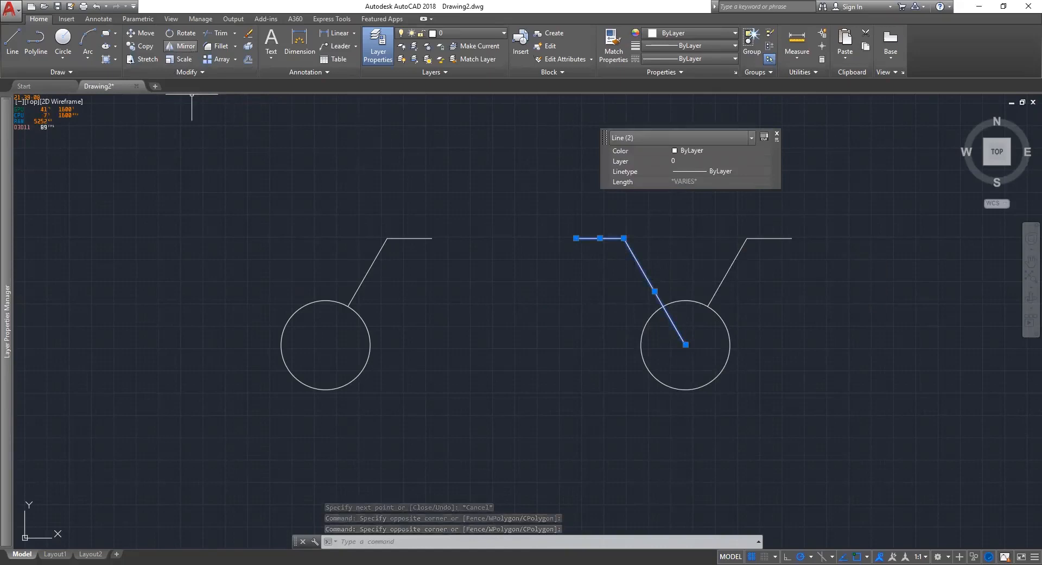
key(Escape)
click(664, 276)
click(601, 221)
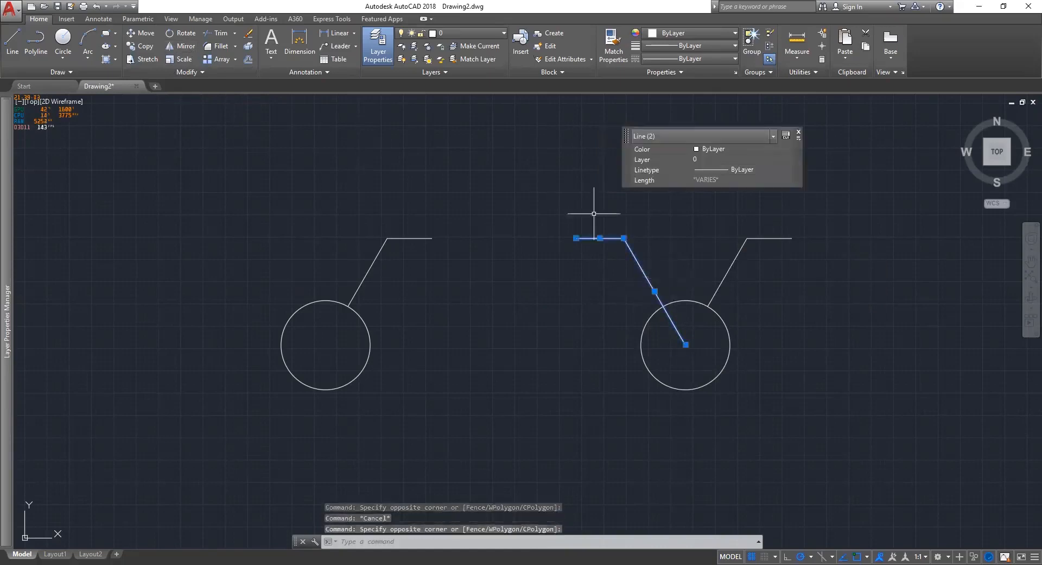
key(Delete)
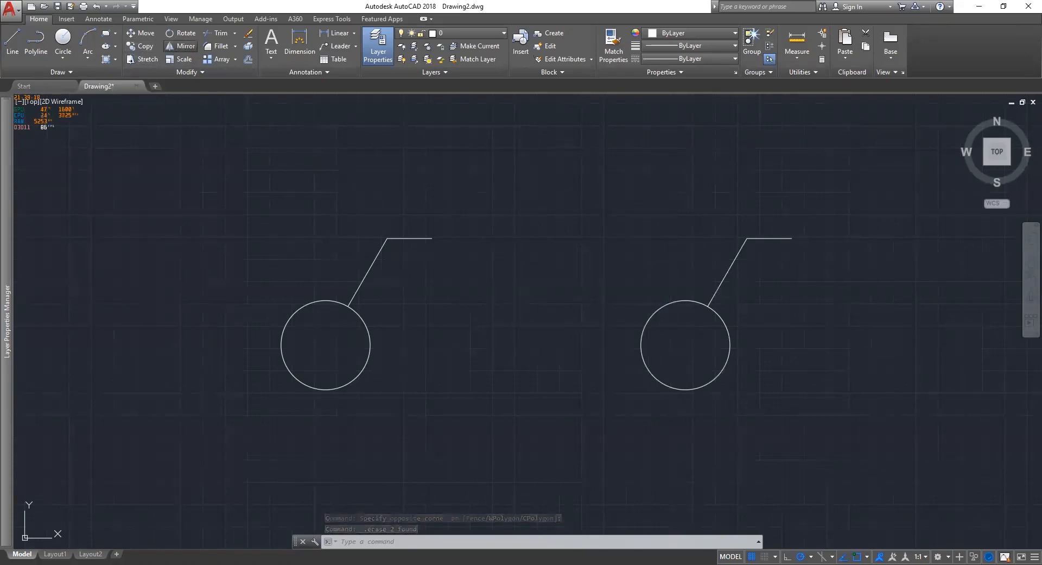
Mirror the right symbol's leader about a vertical axis through its circle centre, keeping the original.
key(Escape)
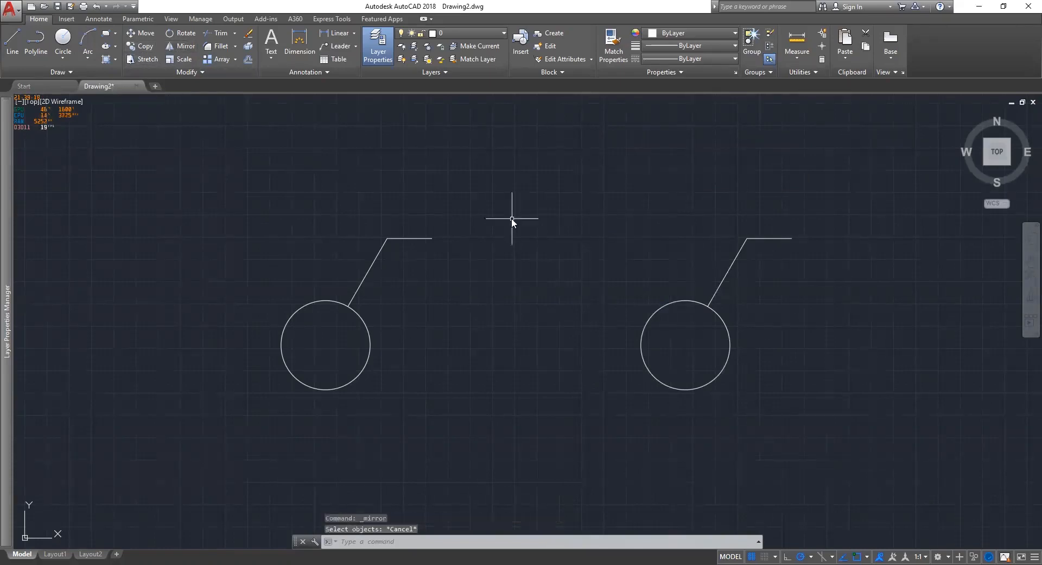
text(MI)
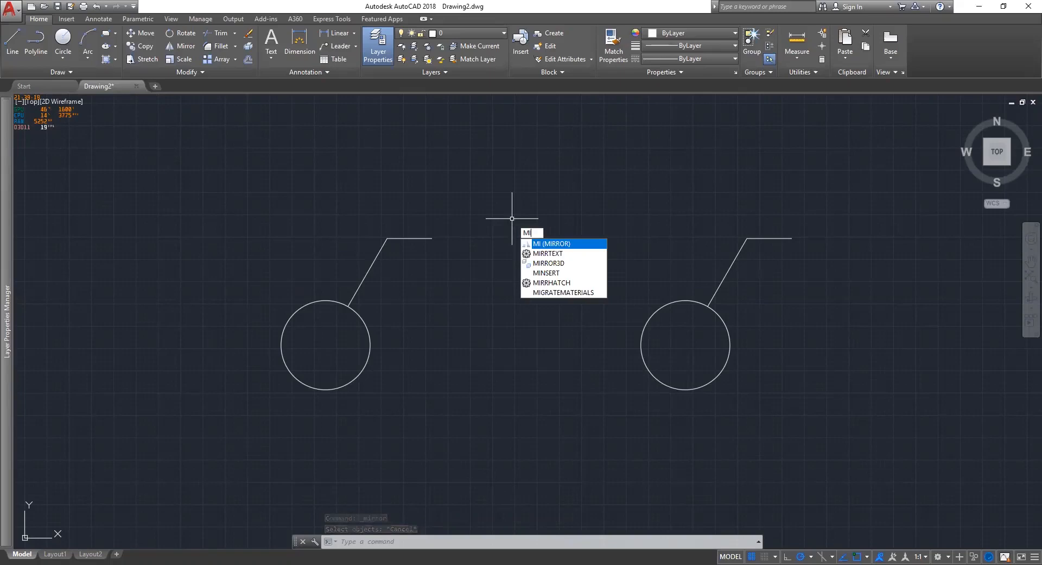
key(Return)
click(727, 271)
click(770, 238)
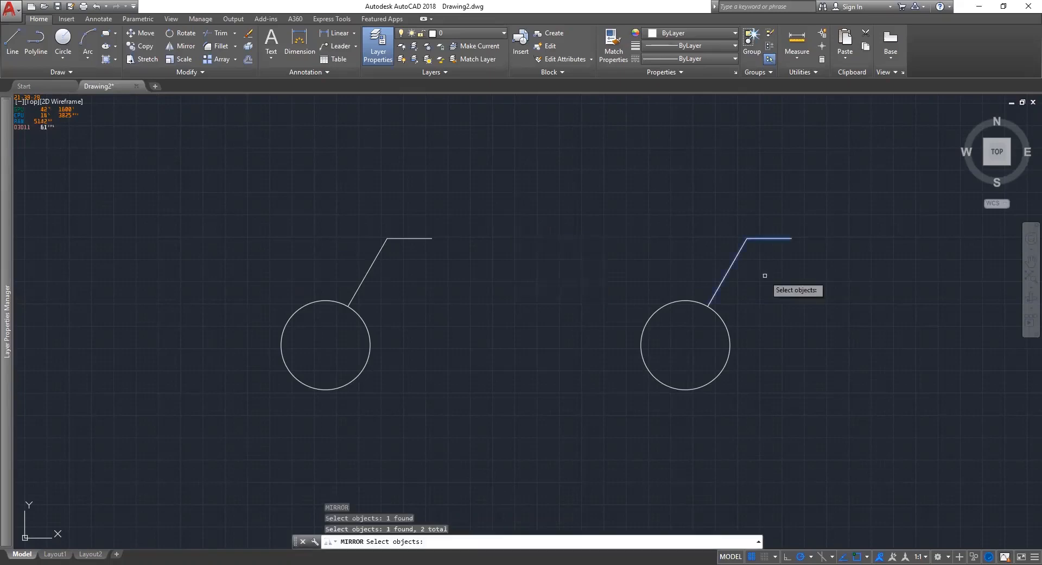
key(Return)
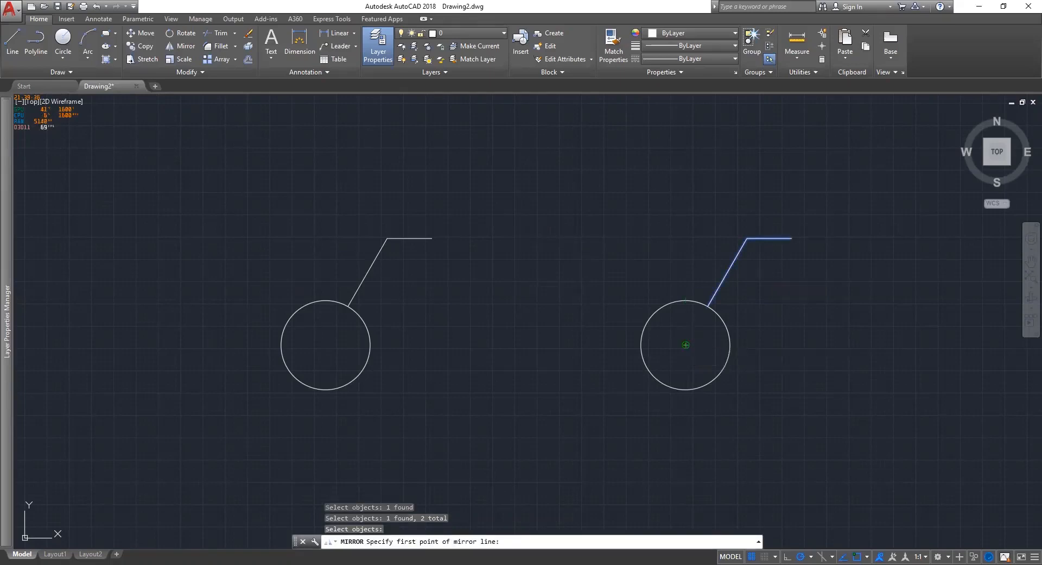
click(695, 216)
click(692, 207)
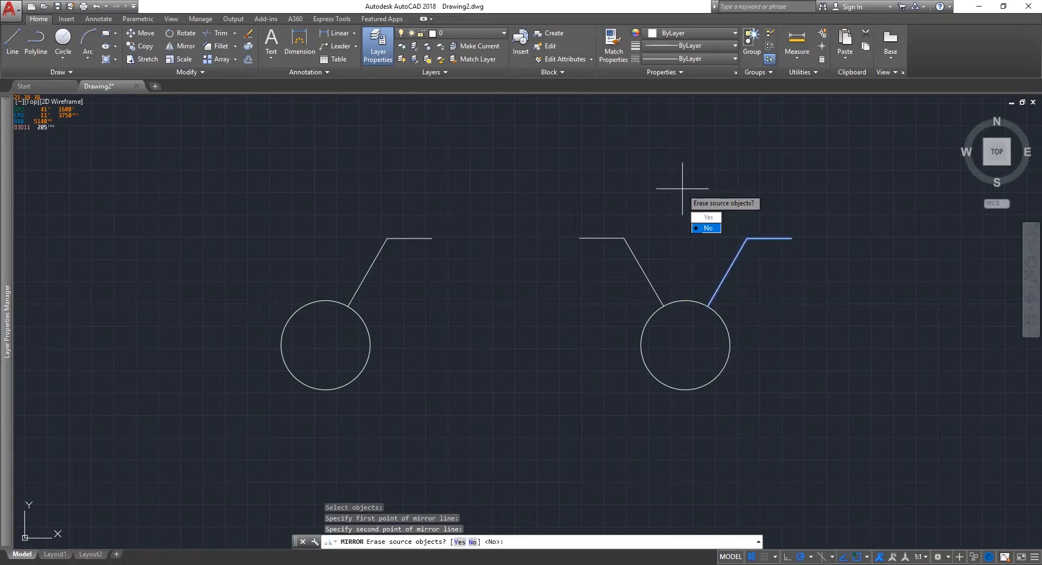
click(707, 228)
Pan the view up and to the left to reframe the symbols.
middle_drag(733, 379, 619, 364)
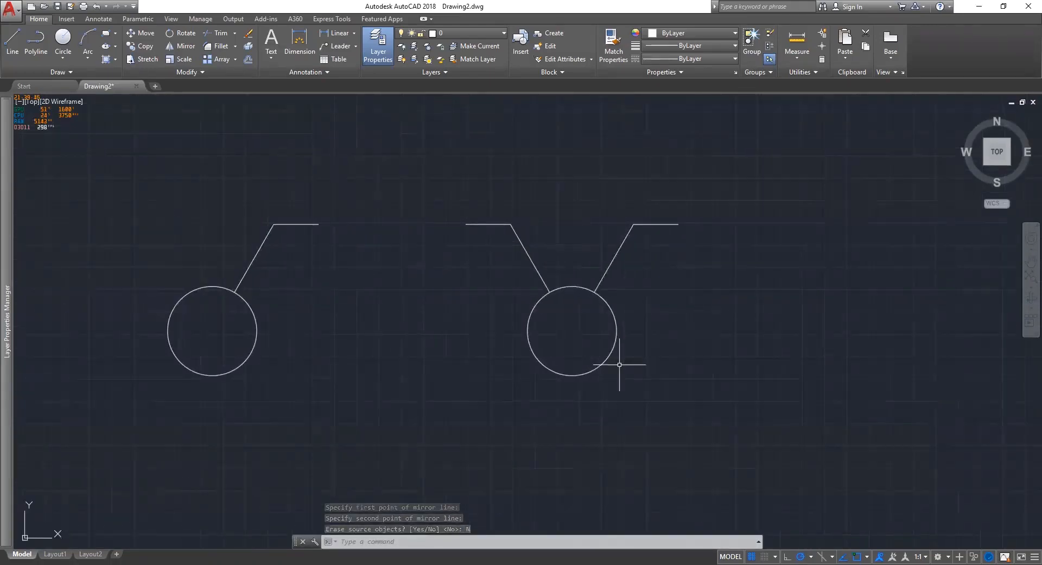
middle_drag(342, 351, 515, 284)
click(493, 354)
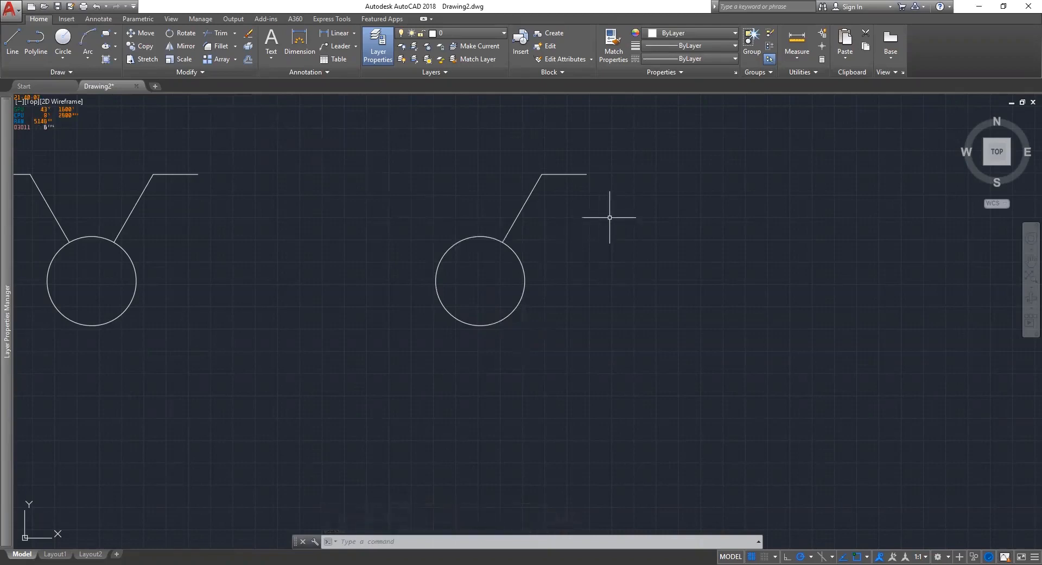
Select both lead lines and begin a mirror from the circle centre, then cancel it.
click(610, 216)
click(344, 133)
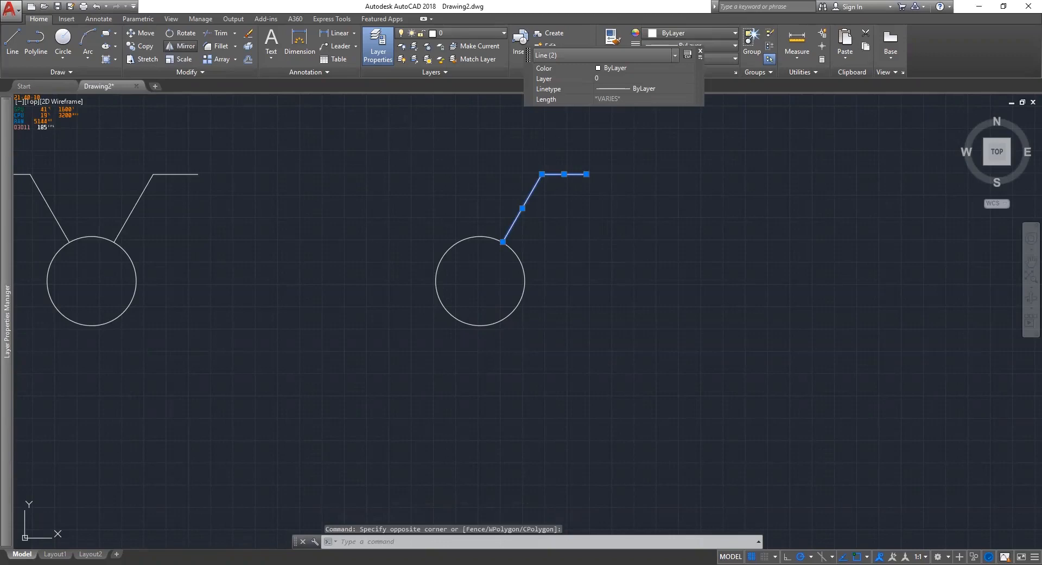
click(190, 47)
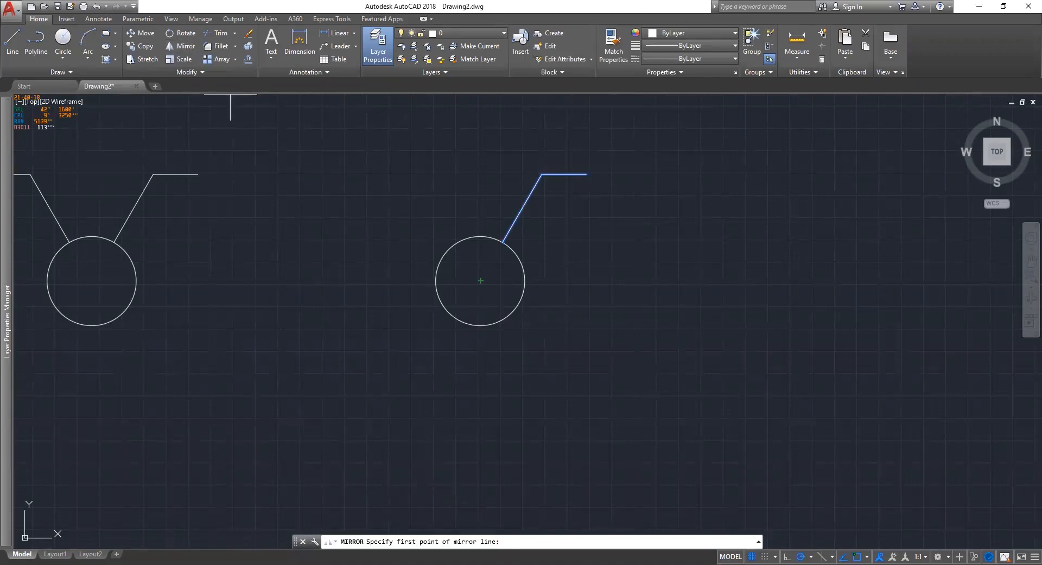
click(481, 280)
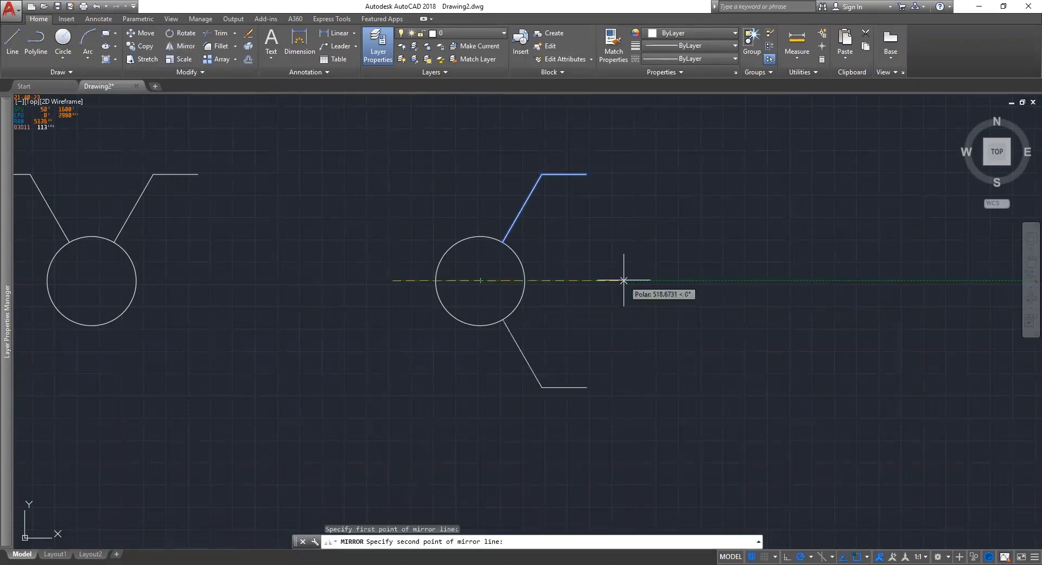
key(Escape)
Mirror the upper lead through the circle centre to run down-left, keeping the original lead.
click(640, 214)
click(488, 168)
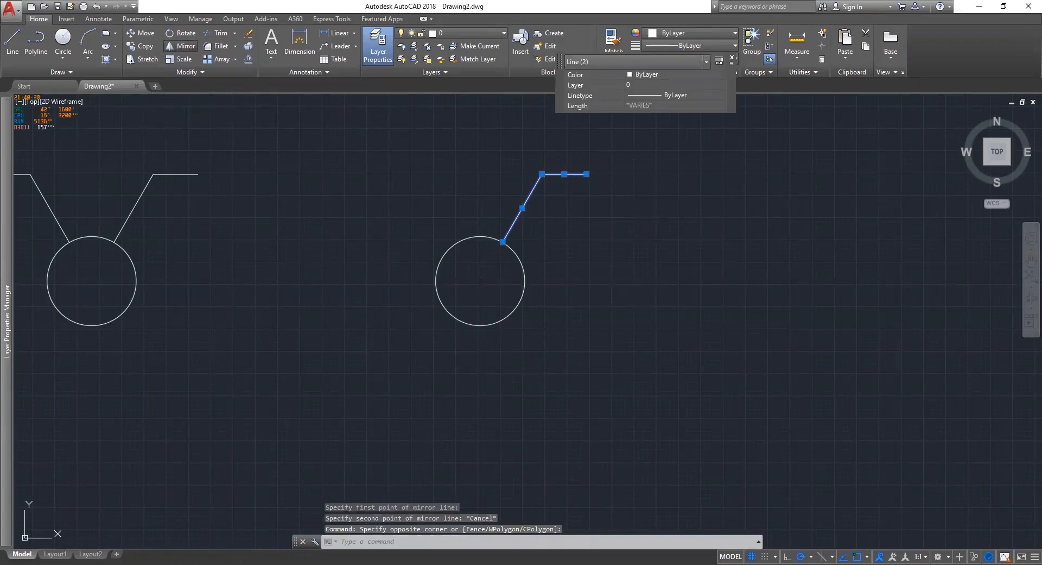
click(180, 46)
click(481, 280)
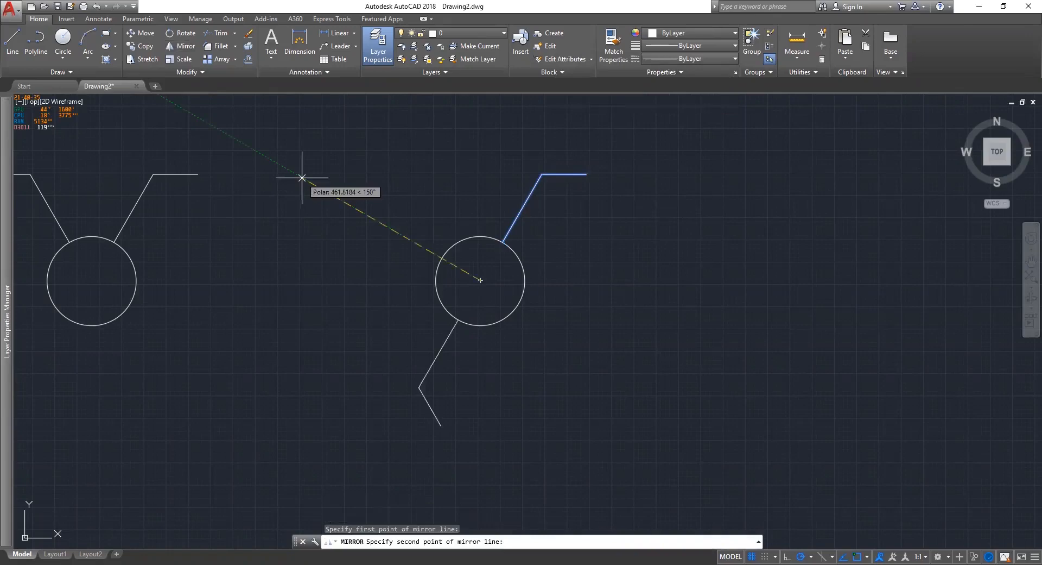
click(582, 335)
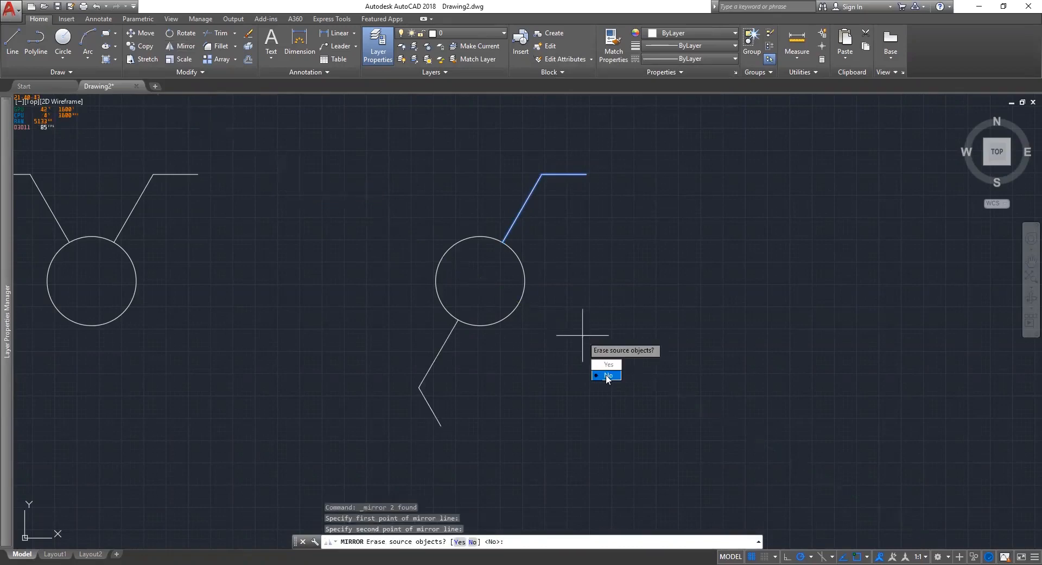
click(607, 375)
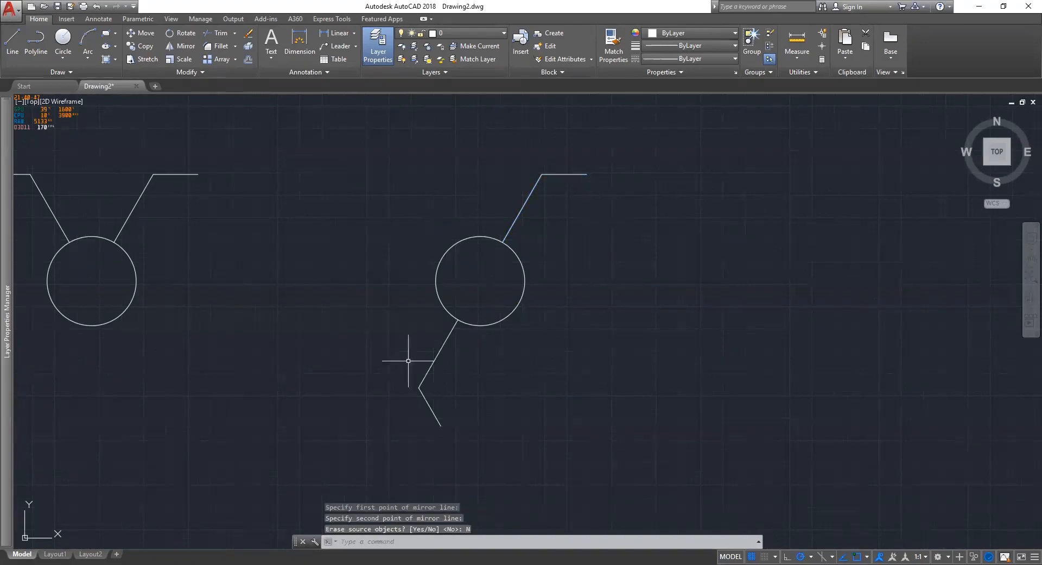
click(506, 428)
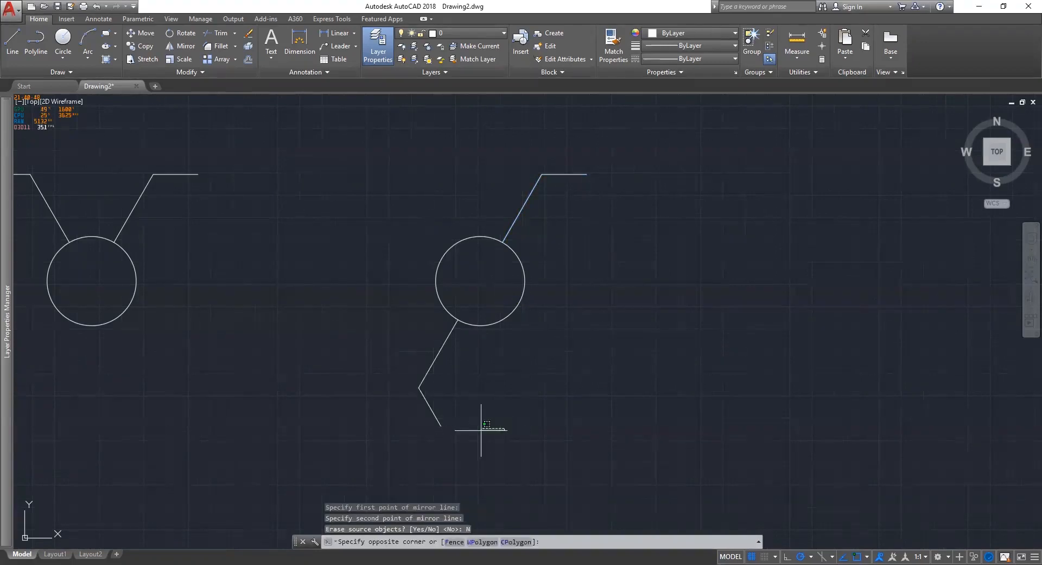
click(436, 424)
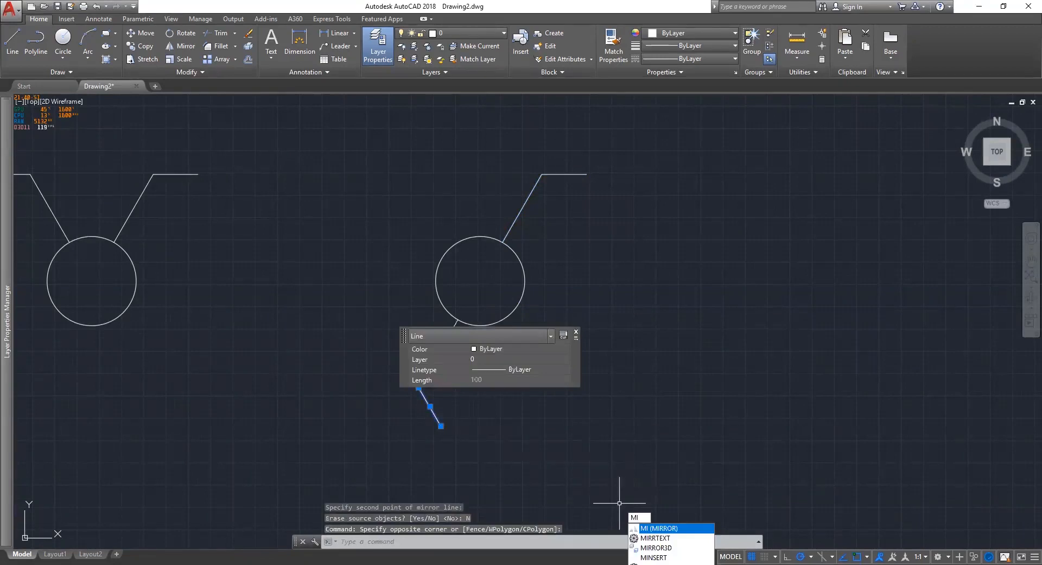
Mirror the lower lead's short end to point left, erasing the original.
key(Return)
click(419, 387)
click(393, 423)
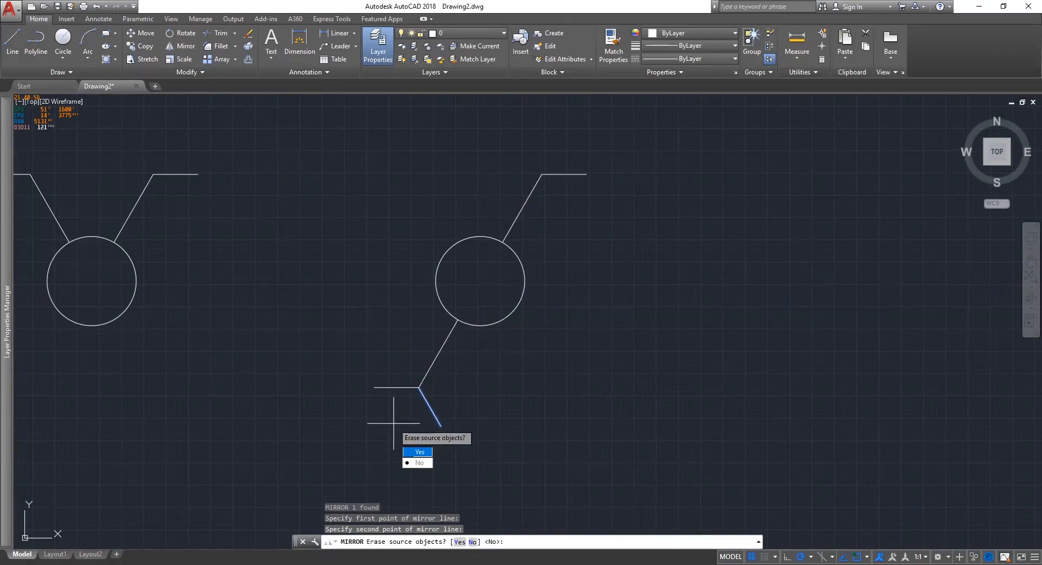
click(420, 451)
Draw a tall narrow rectangle beneath the circle symbols.
scroll(473, 337, down, 2)
middle_drag(473, 337, 614, 287)
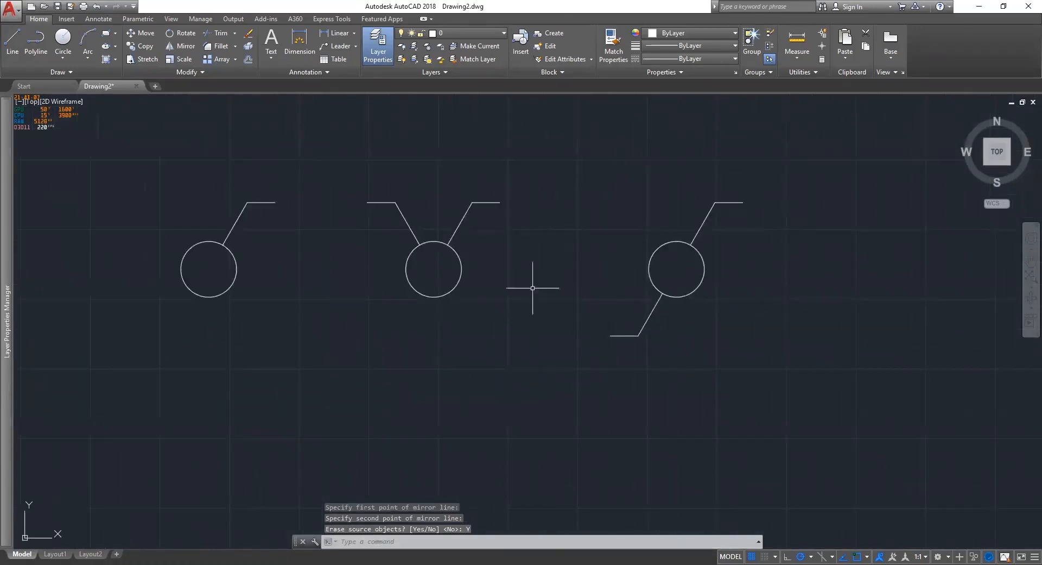
middle_drag(407, 391, 433, 311)
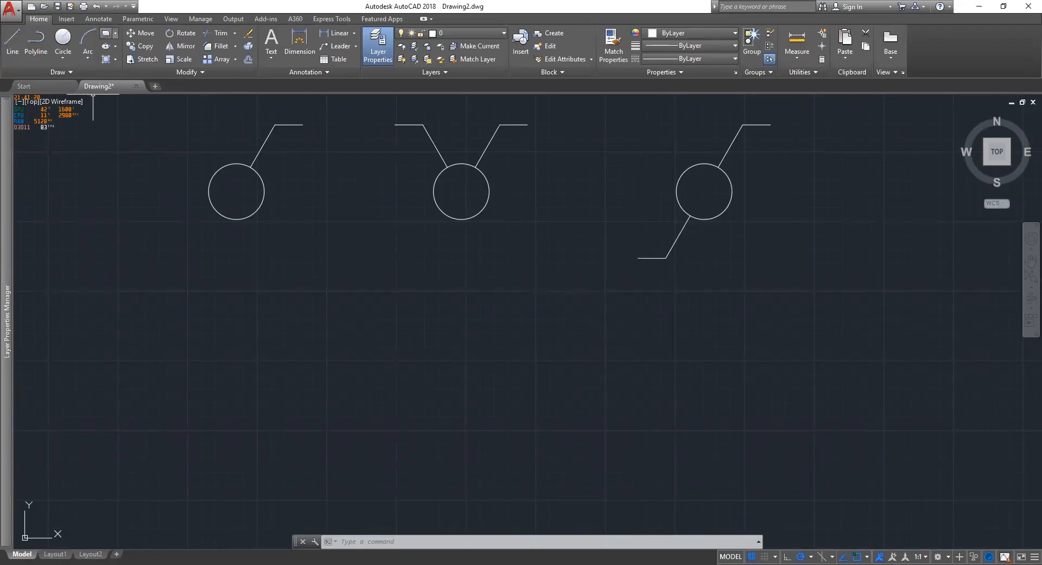
click(376, 405)
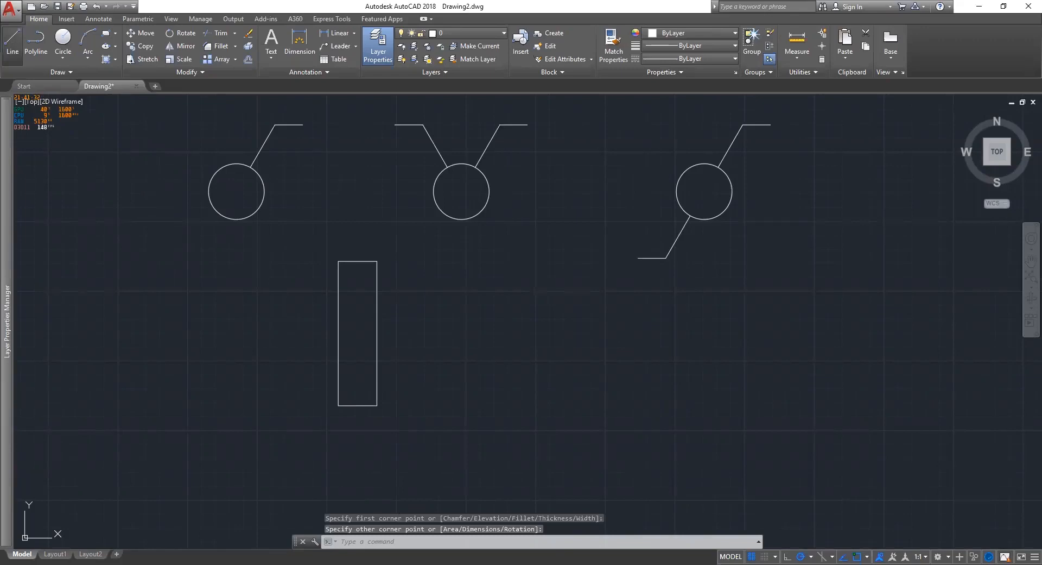
Draw a short horizontal line across the upper part of the tall rectangle.
click(12, 40)
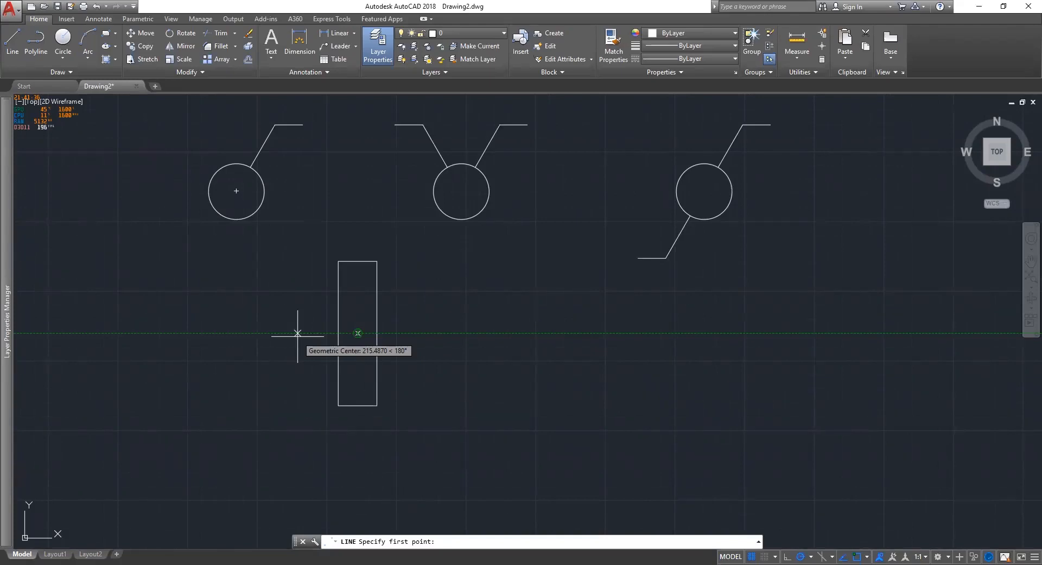
key(Escape)
click(360, 288)
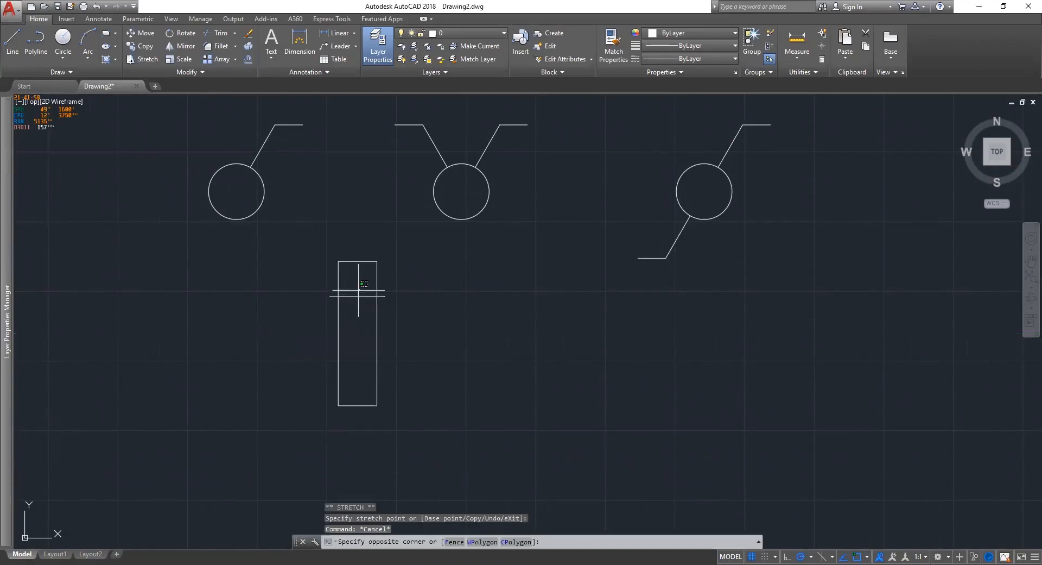
key(Escape)
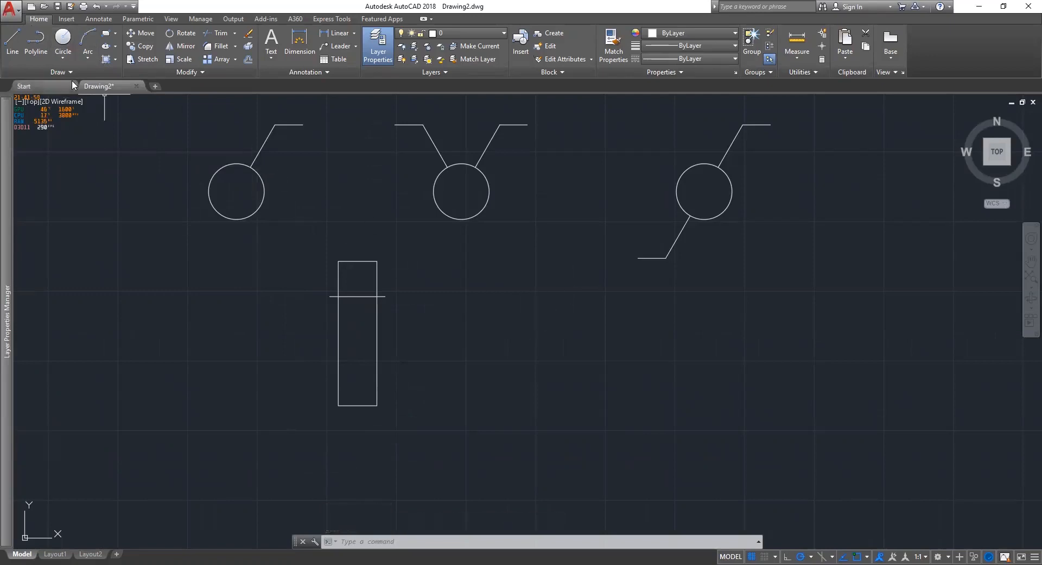
click(63, 44)
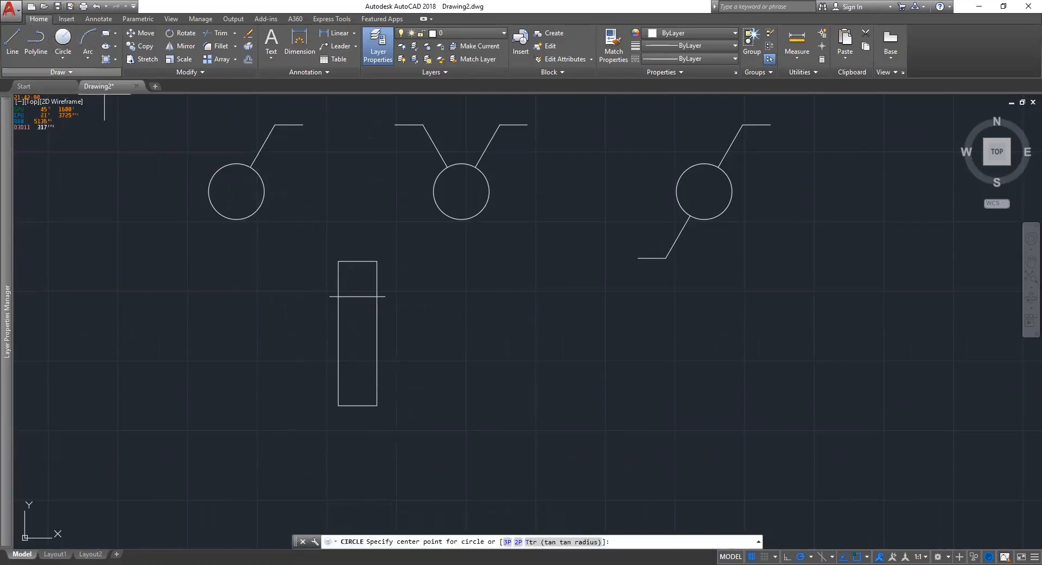
Draw a radius-100 circle right of the rectangle and begin a line at its right edge.
key(Escape)
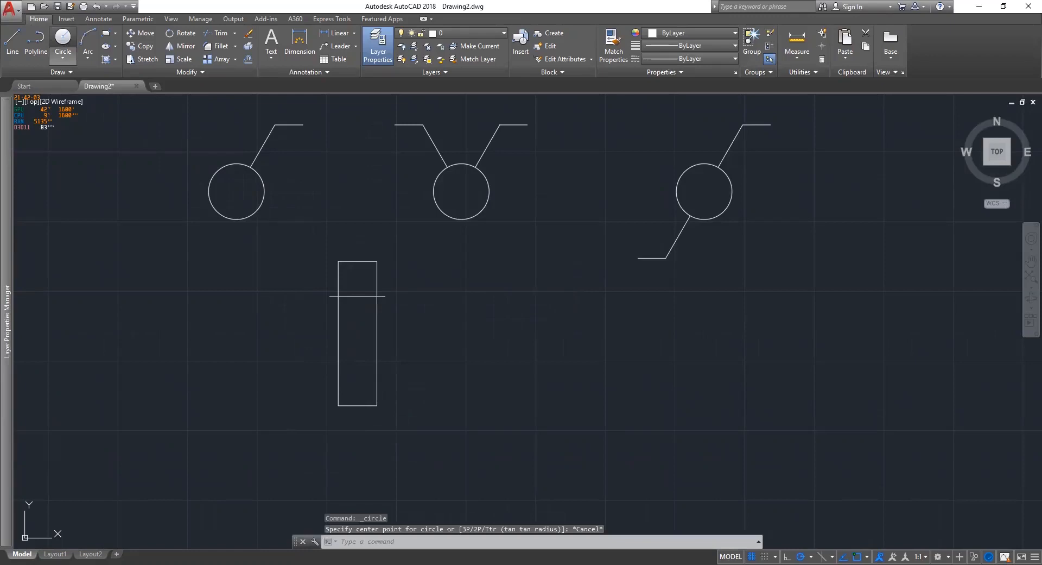
key(Return)
click(512, 337)
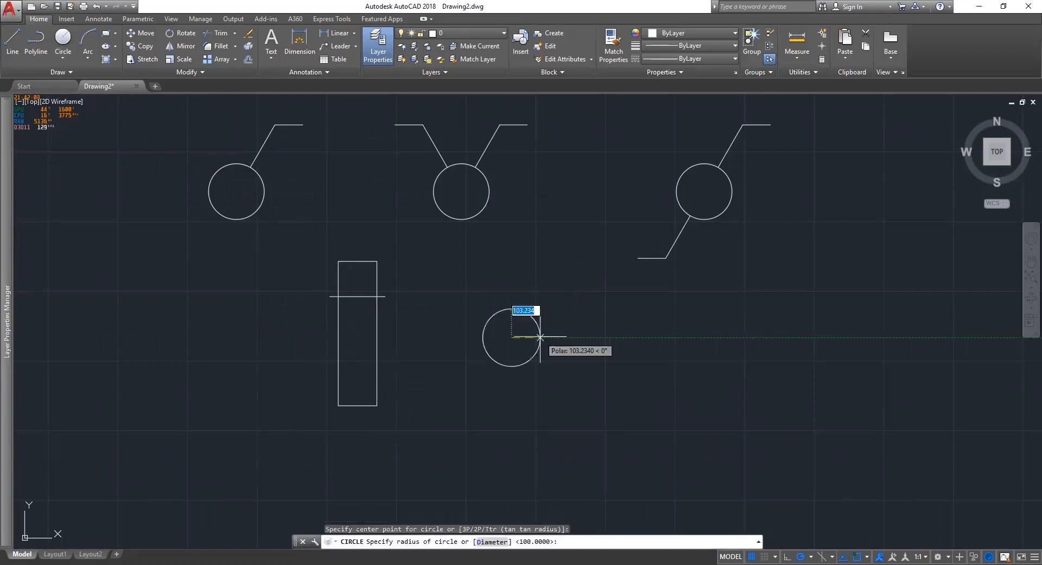
text(100)
key(Return)
key(Escape)
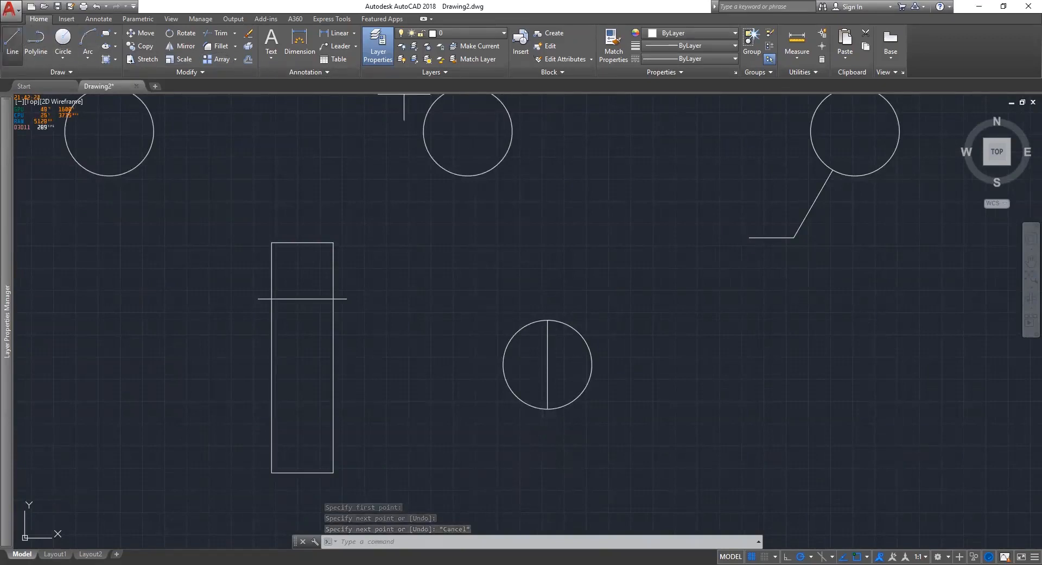
click(12, 42)
click(548, 364)
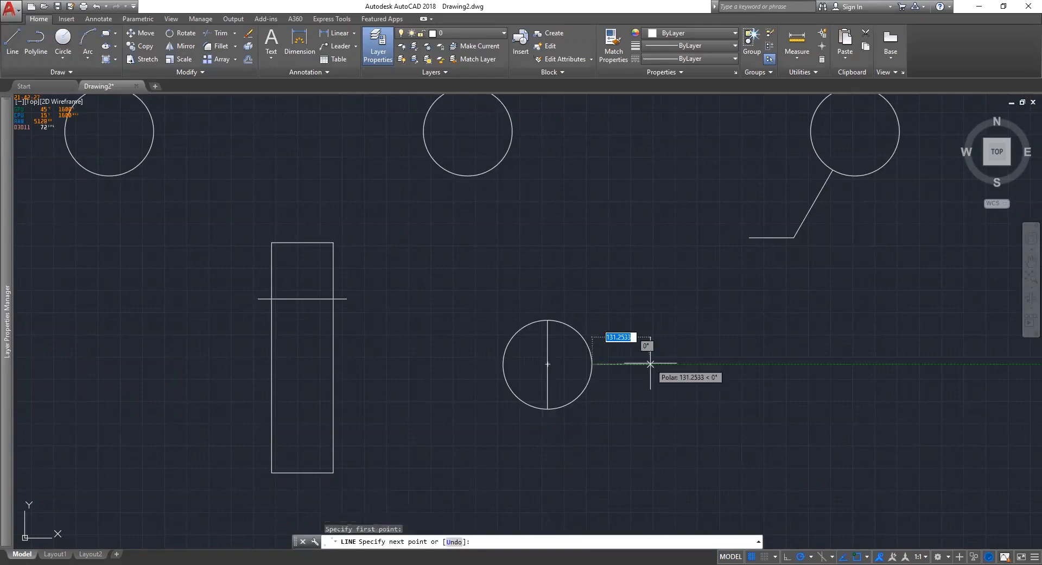
Draw a 10-unit line from the circle's right edge, then stretch it 100 units further right.
text(10)
key(Return)
key(Escape)
scroll(615, 370, up, 6)
click(567, 358)
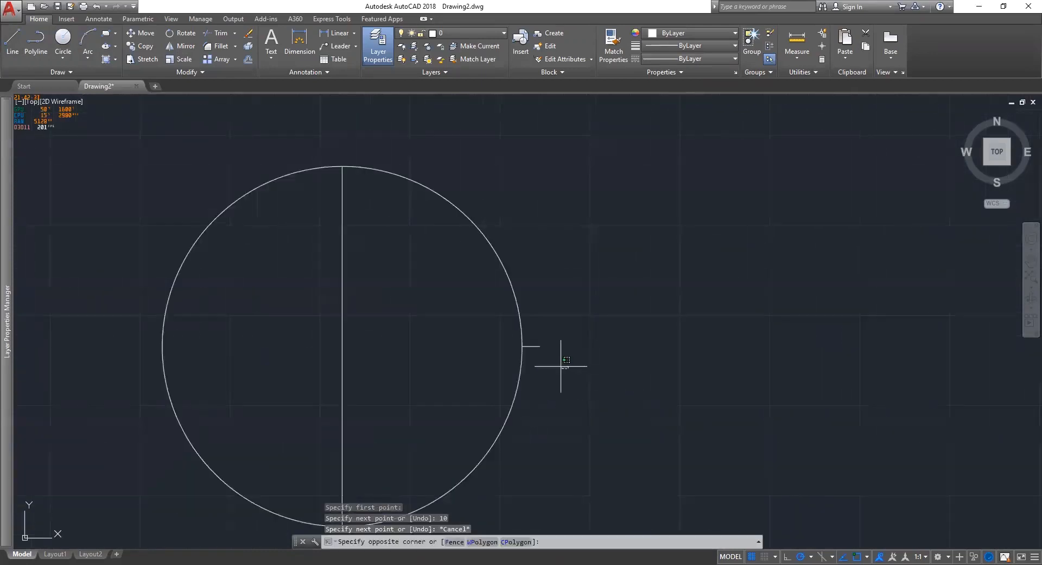
click(541, 345)
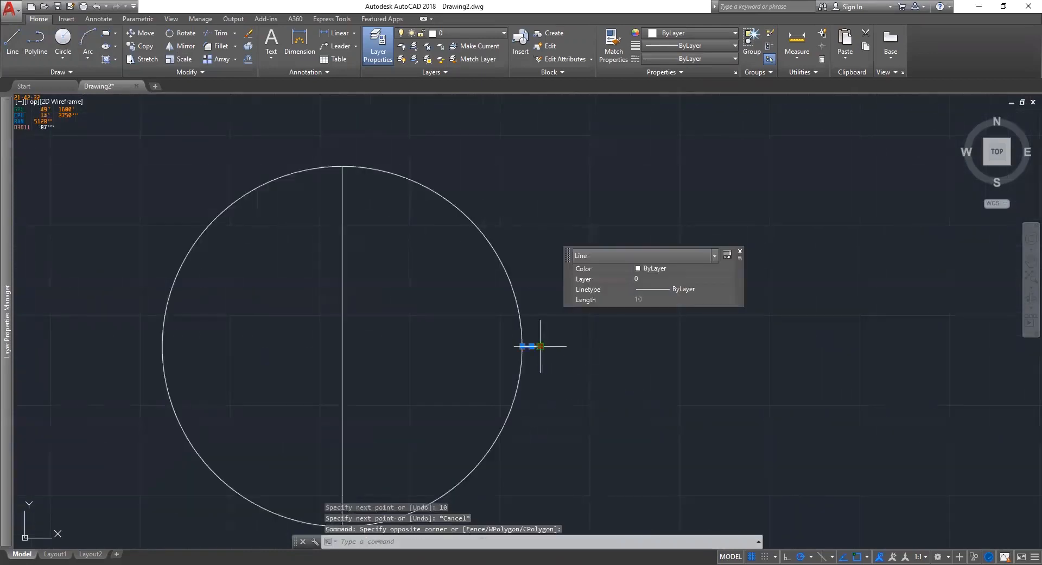
click(540, 345)
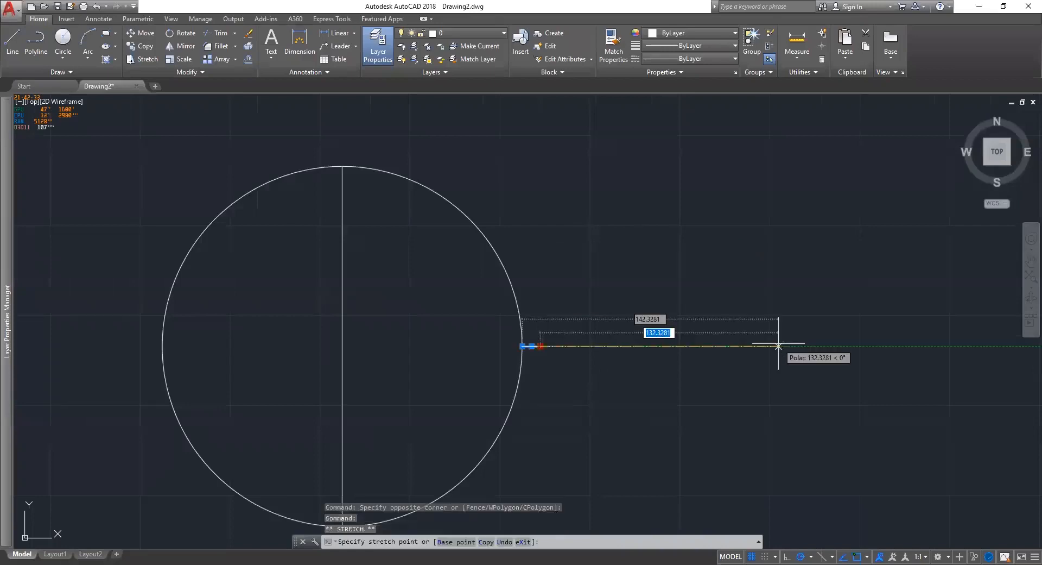
text(100)
key(Return)
key(Escape)
scroll(709, 348, down, 6)
scroll(709, 348, up, 2)
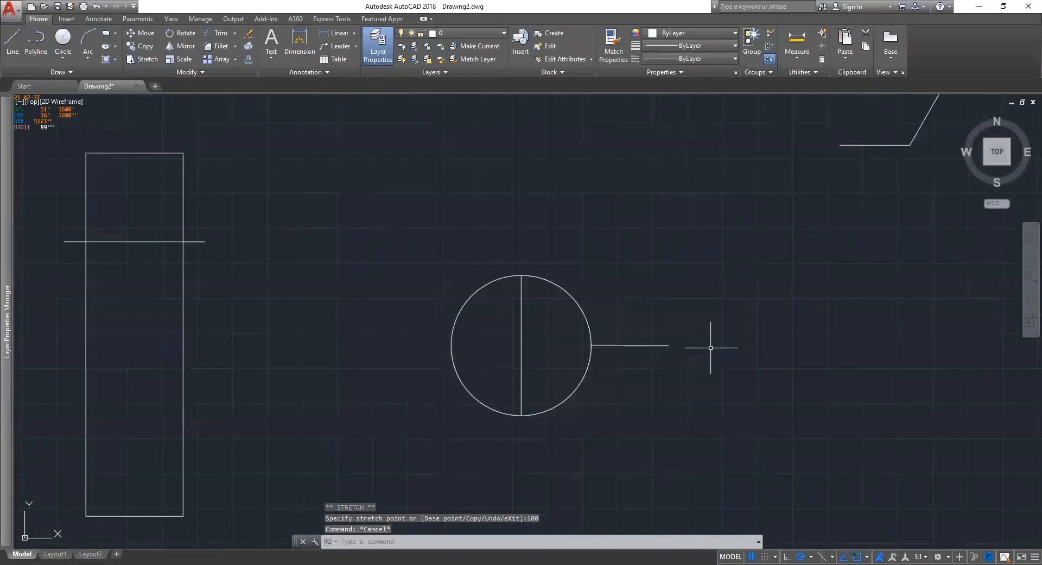
Move the vertical diameter line to the circle's right edge, then undo the move.
click(532, 333)
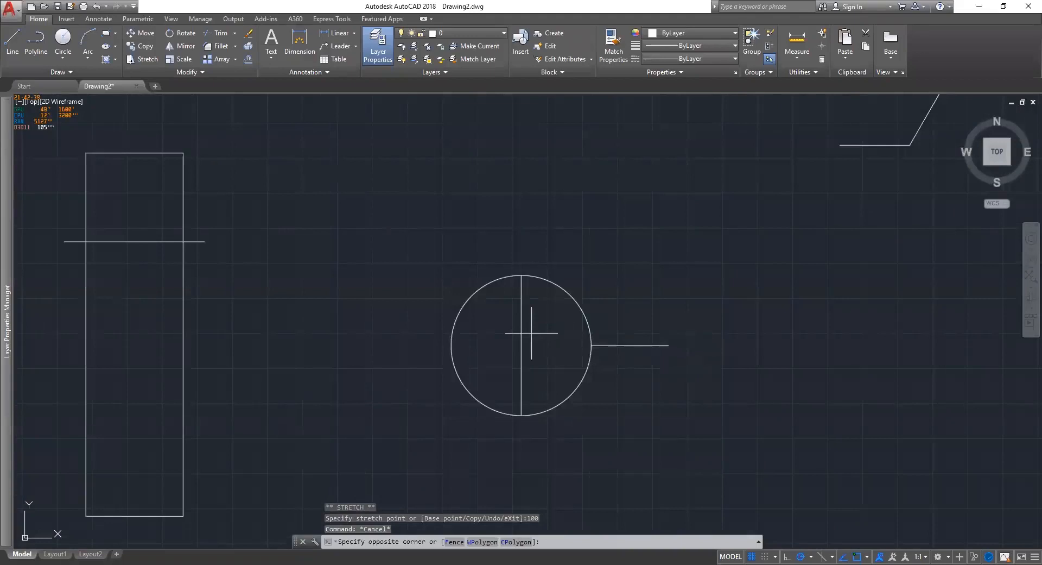
click(521, 344)
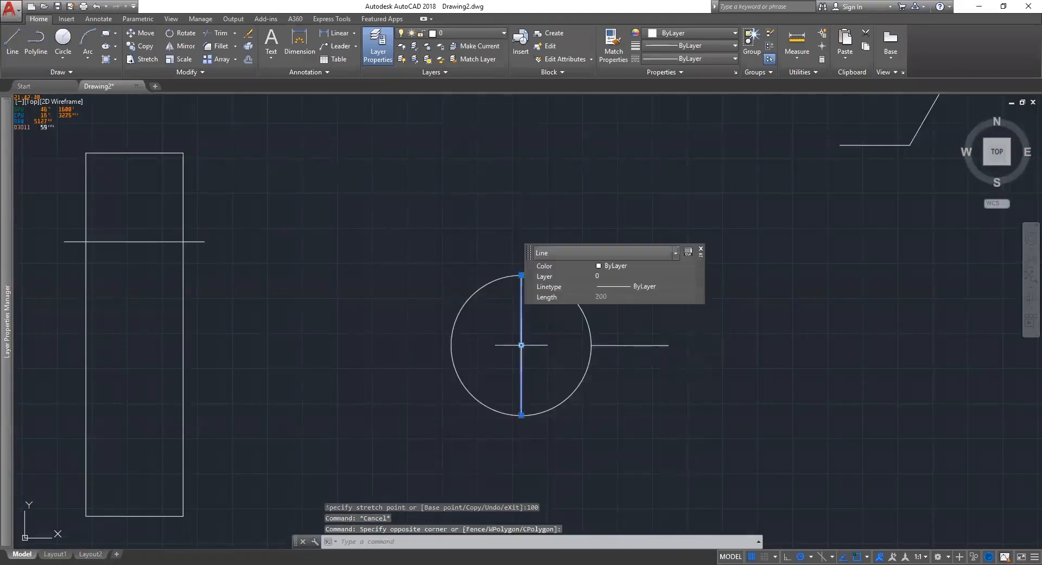
drag(521, 345, 591, 345)
key(Escape)
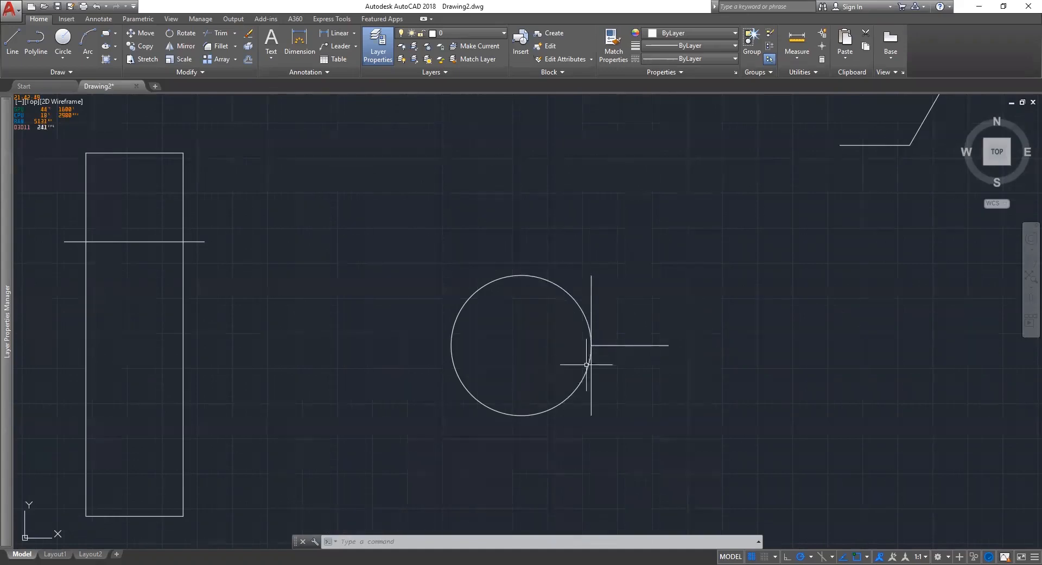
click(591, 305)
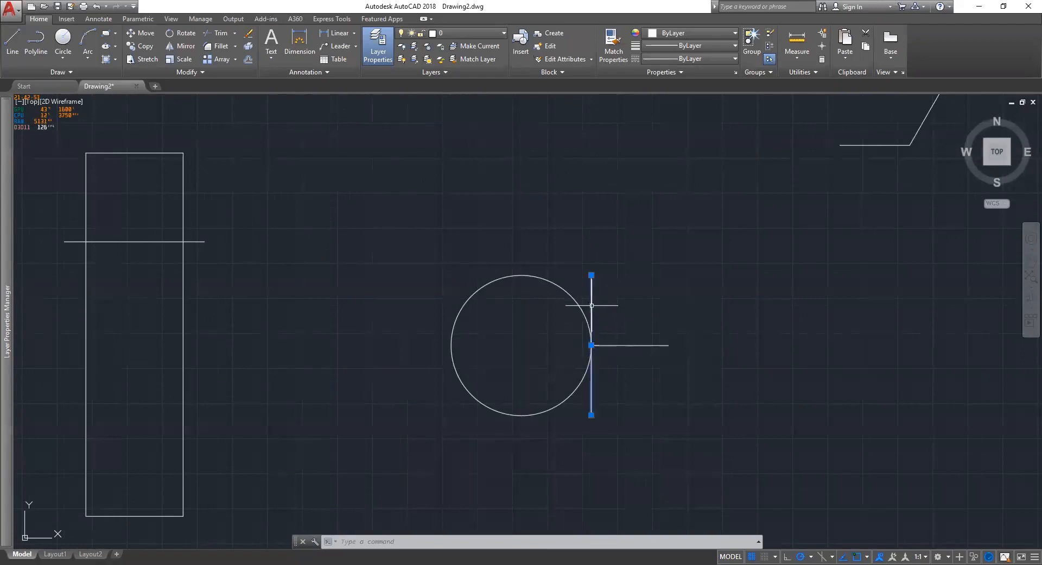
key(Escape)
key(ctrl+z)
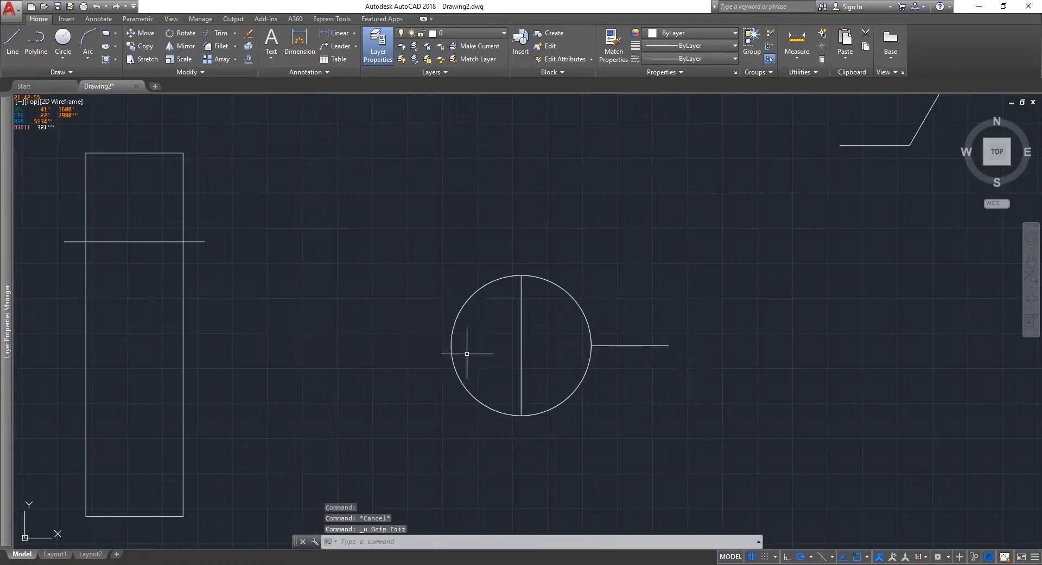
Trim away the left half of the 100-radius circle with TR, leaving a right-bulging arc.
text(TR)
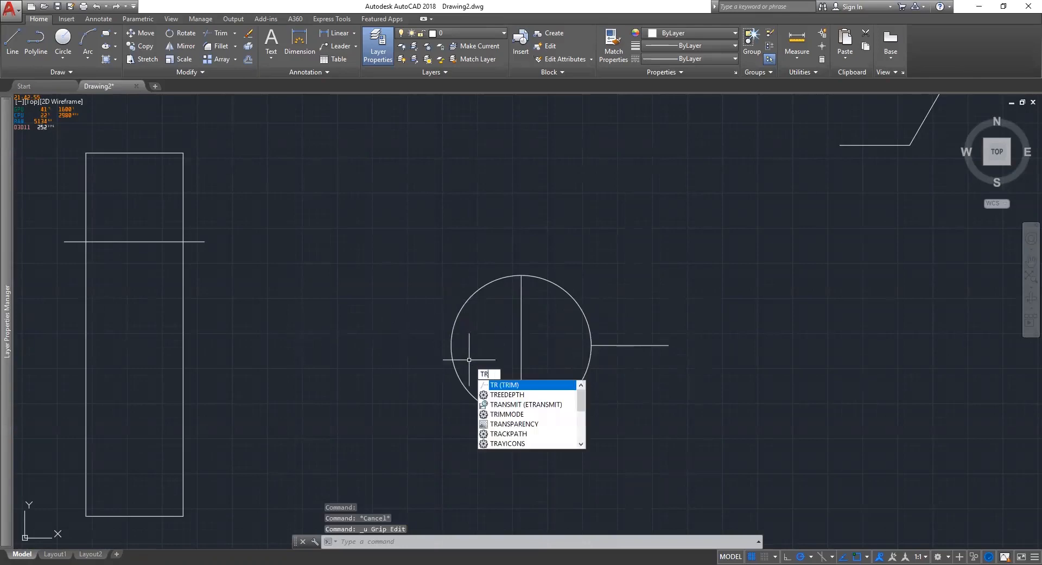
key(Return)
key(Escape)
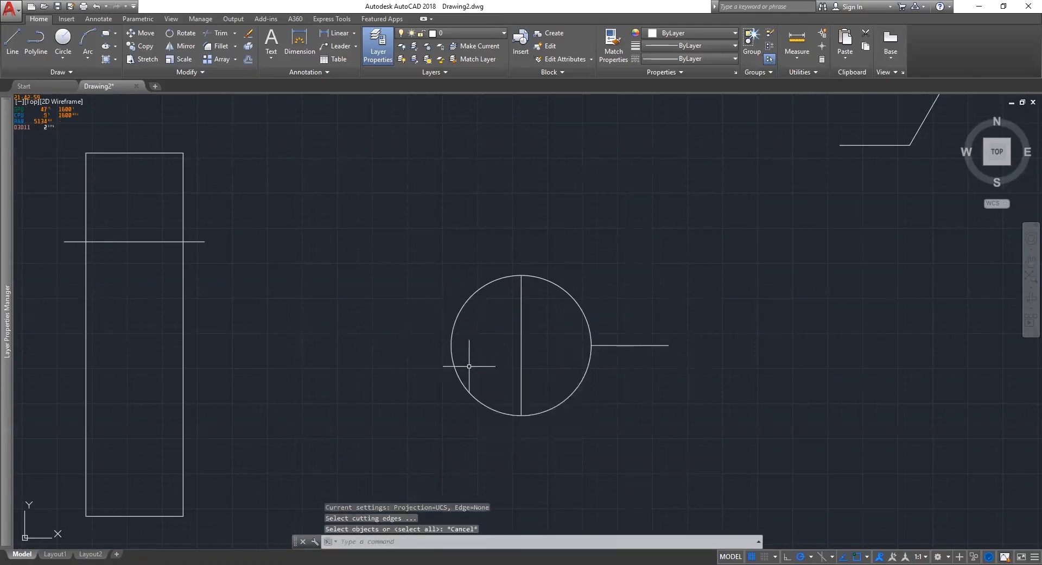
text(trt)
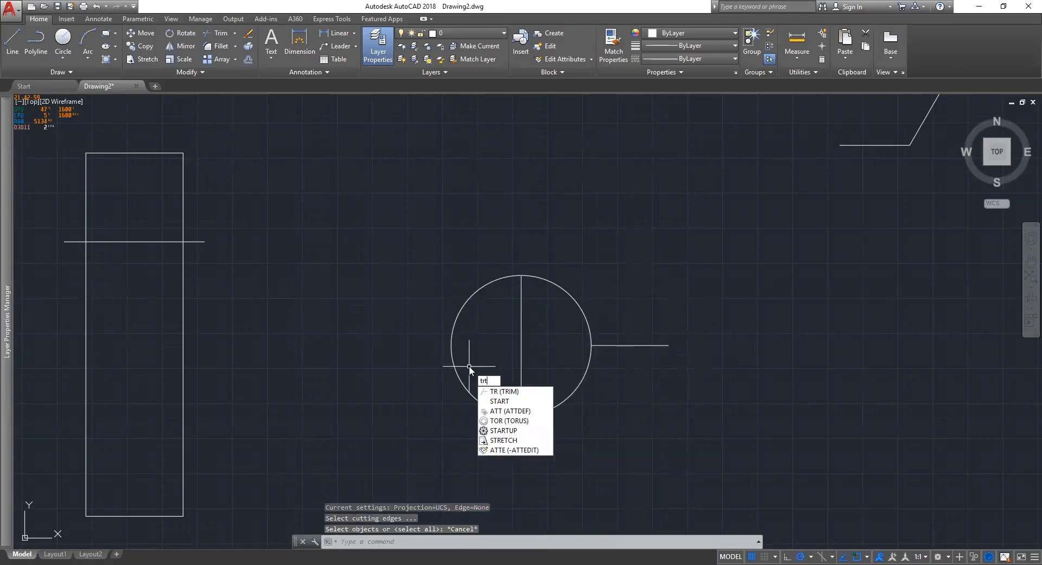
key(BackSpace)
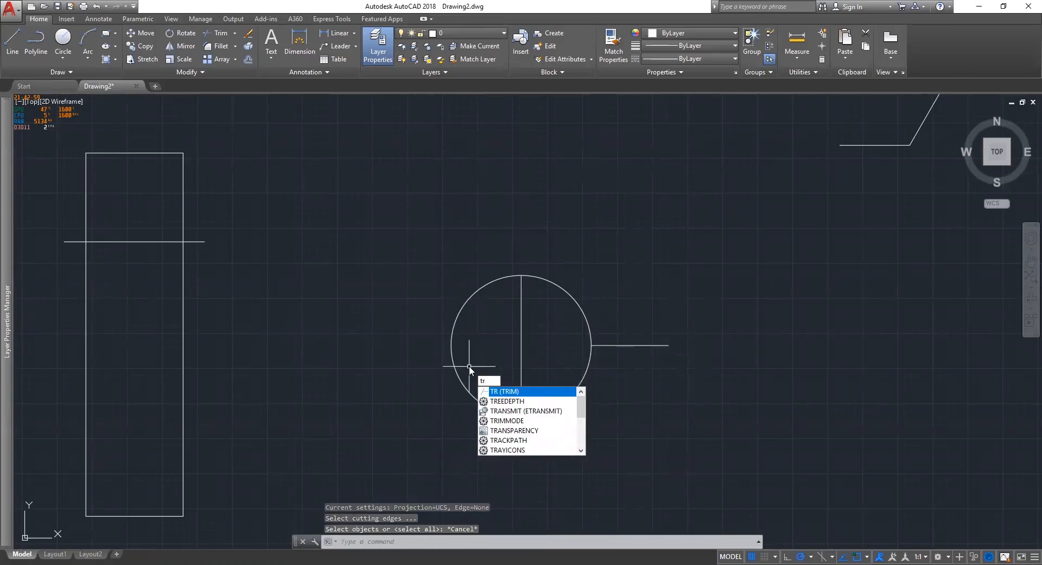
key(Return)
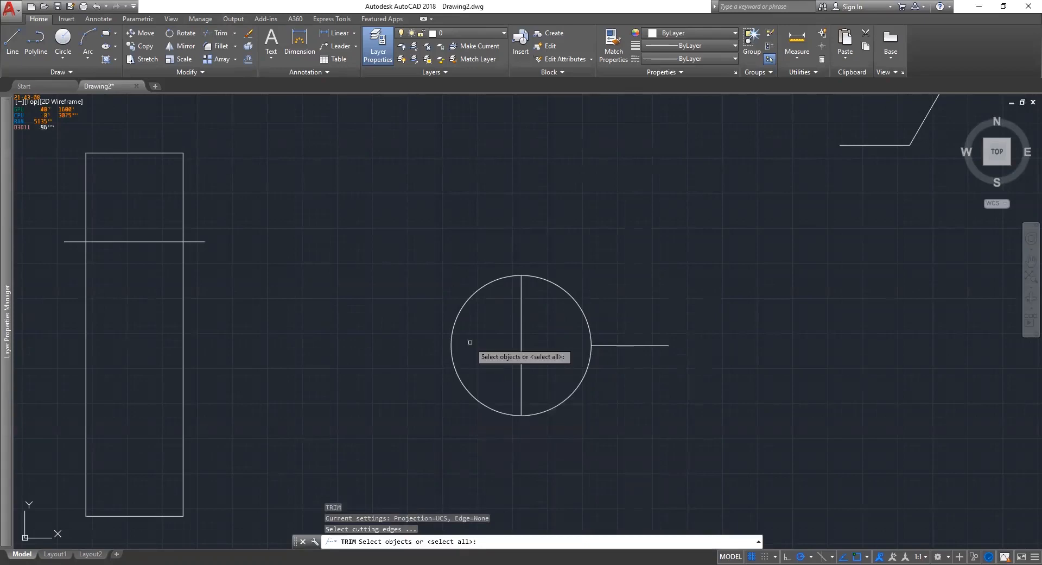
key(Return)
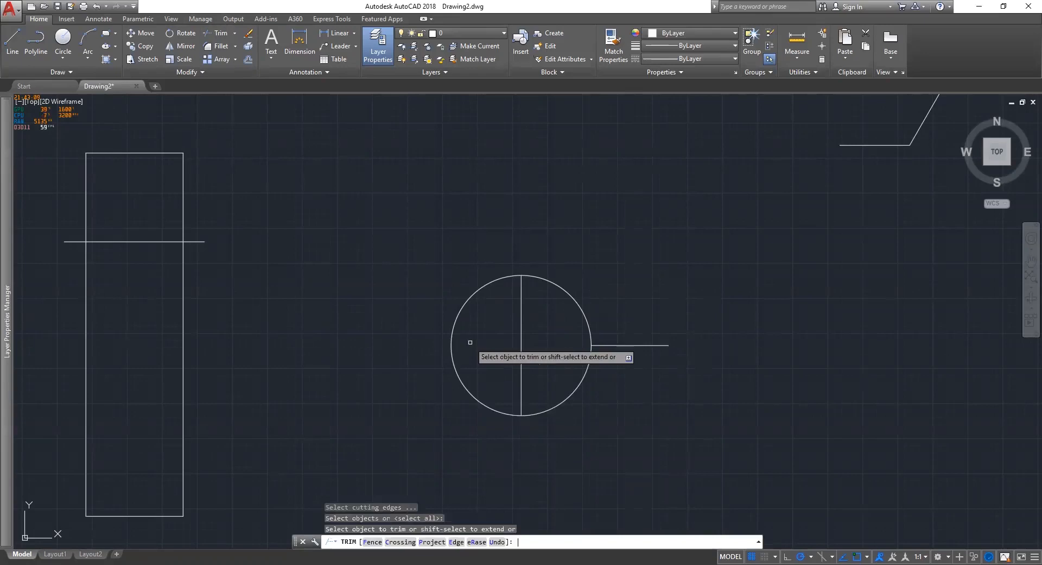
click(470, 342)
Move the vertical line by its midpoint grip onto the arc's apex.
click(553, 349)
click(518, 348)
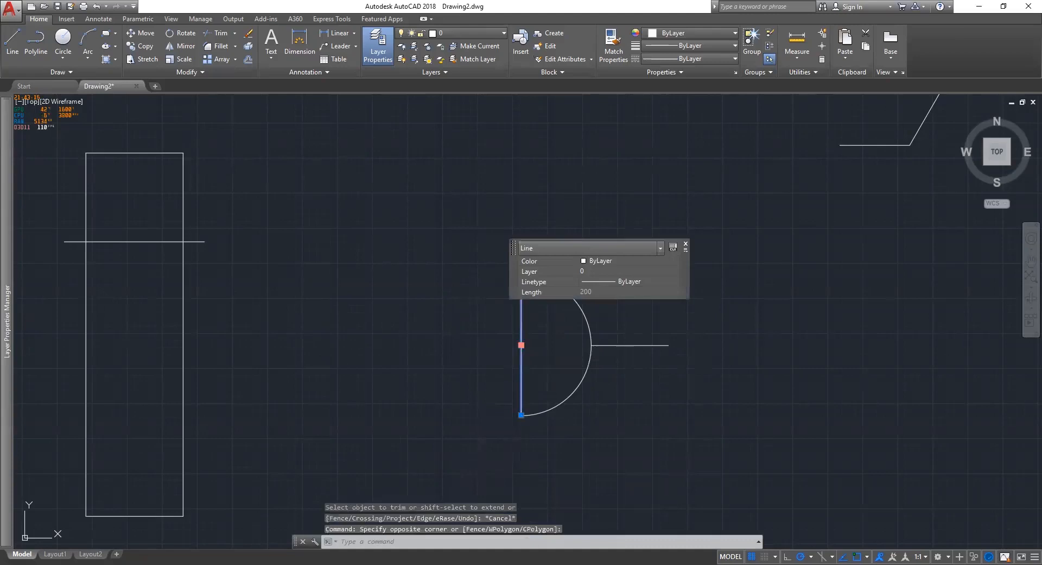
click(521, 344)
click(591, 345)
key(Escape)
scroll(677, 448, down, 2)
middle_drag(677, 449, 635, 426)
scroll(602, 382, up, 2)
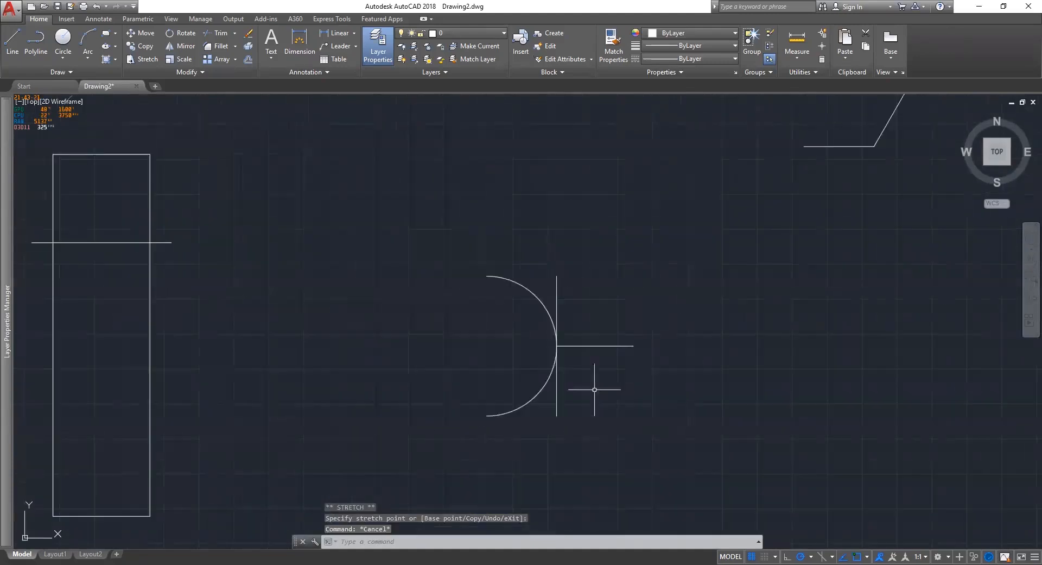
click(530, 424)
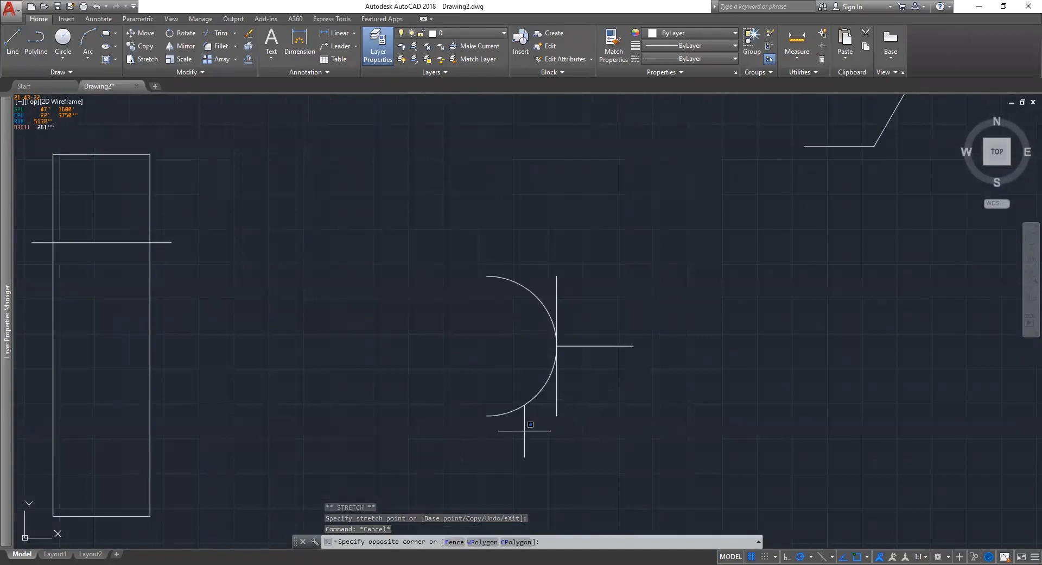
click(513, 405)
key(Escape)
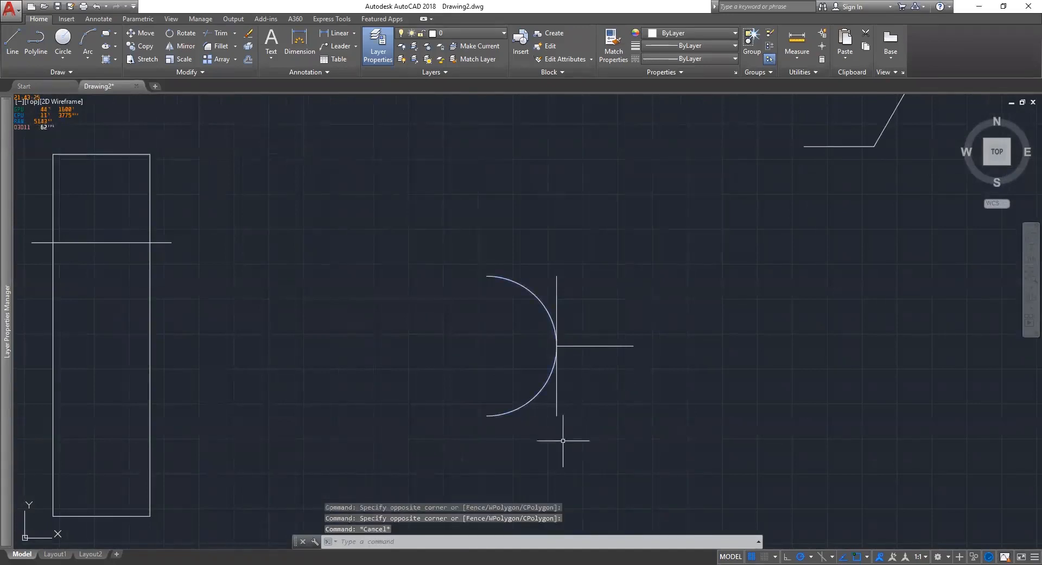
click(623, 413)
key(Escape)
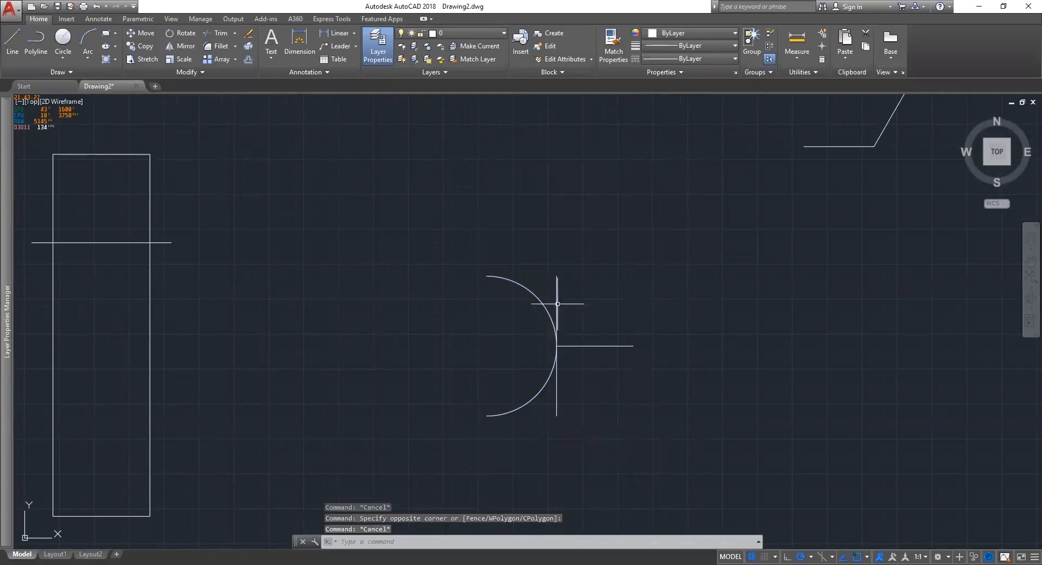
click(557, 303)
key(Escape)
click(555, 293)
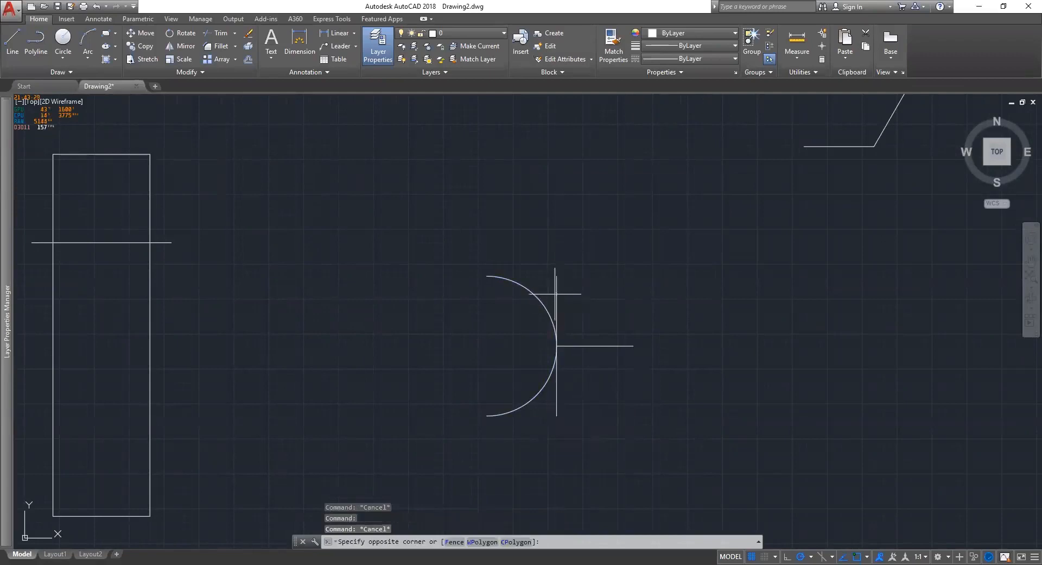
click(640, 417)
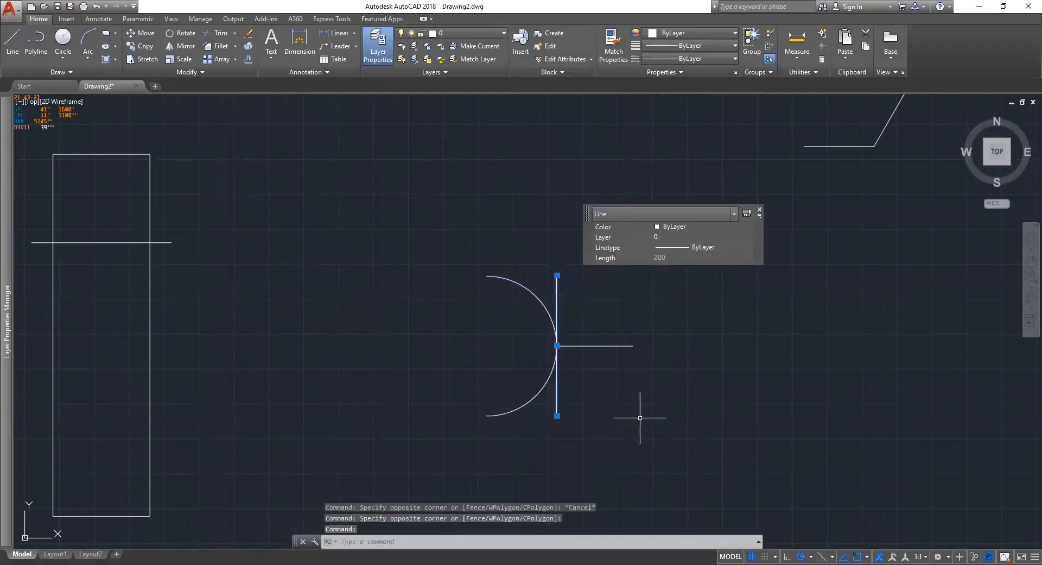
key(Delete)
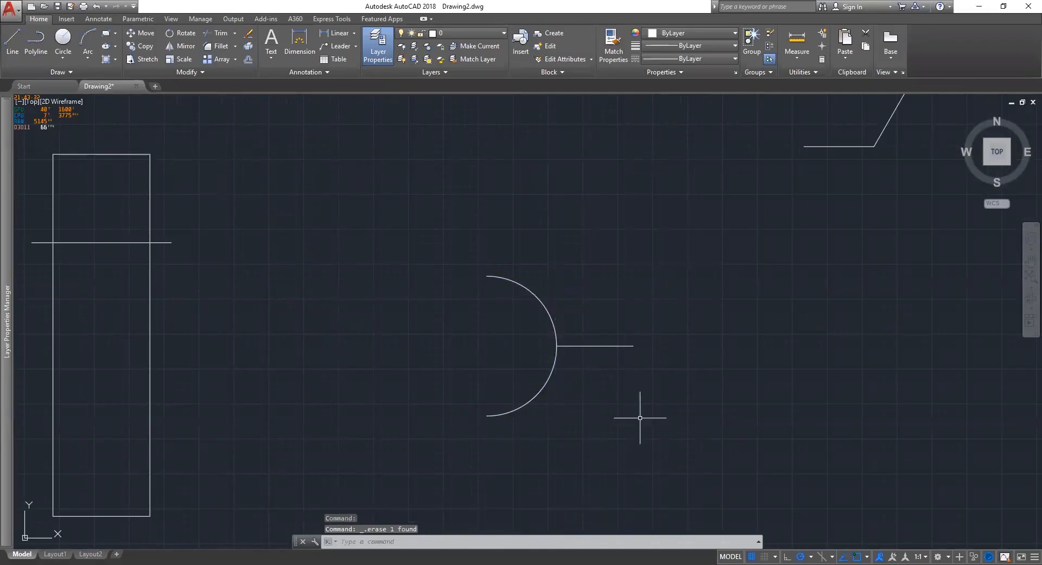
key(ctrl+z)
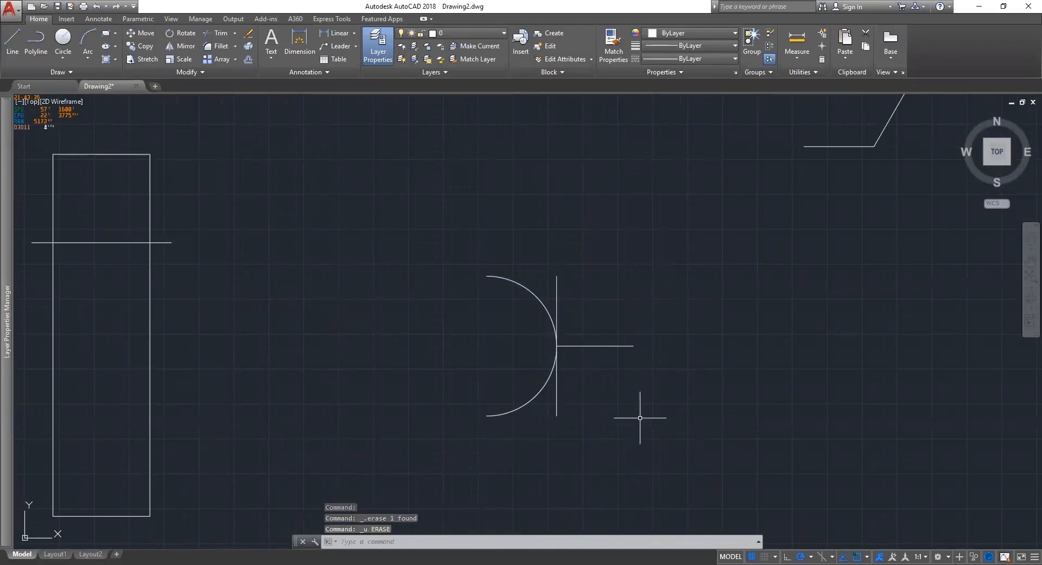
scroll(597, 350, down, 5)
middle_drag(597, 350, 505, 345)
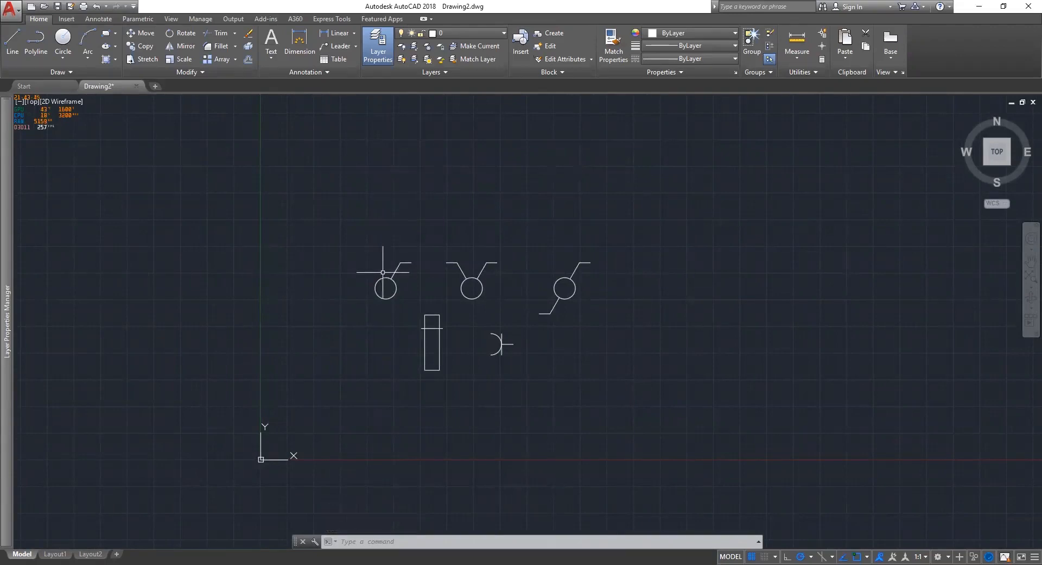
Switch to the Layout1 paper-space sheet, whose viewport shows all the drawn symbols.
scroll(549, 348, up, 2)
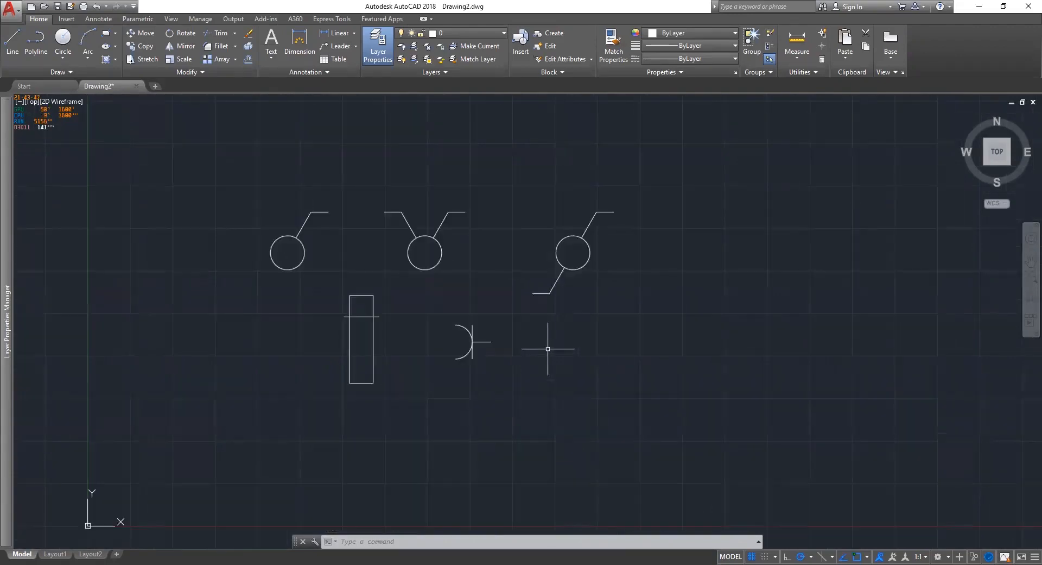
click(66, 552)
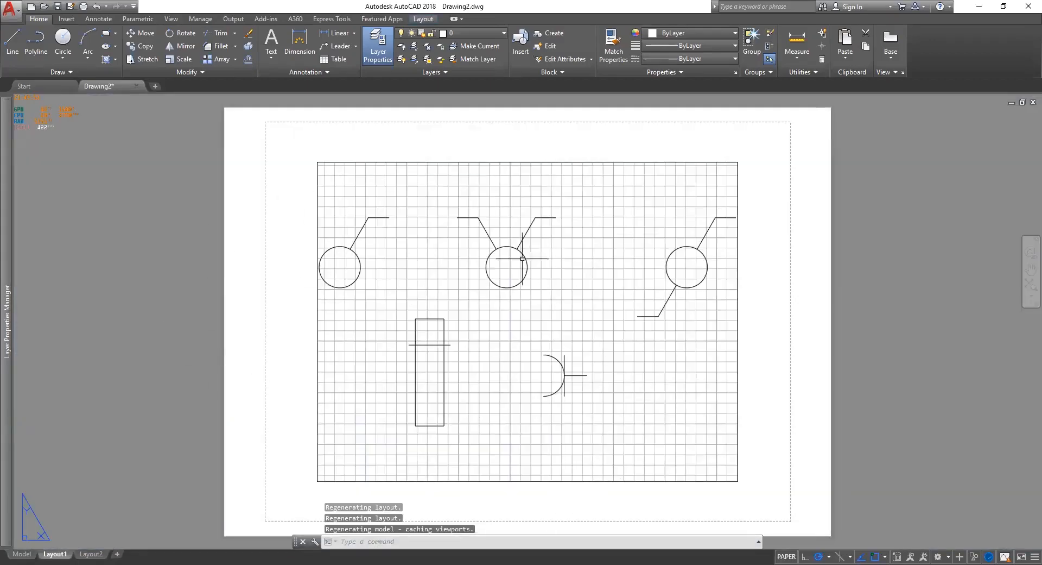
mouse_move(8, 423)
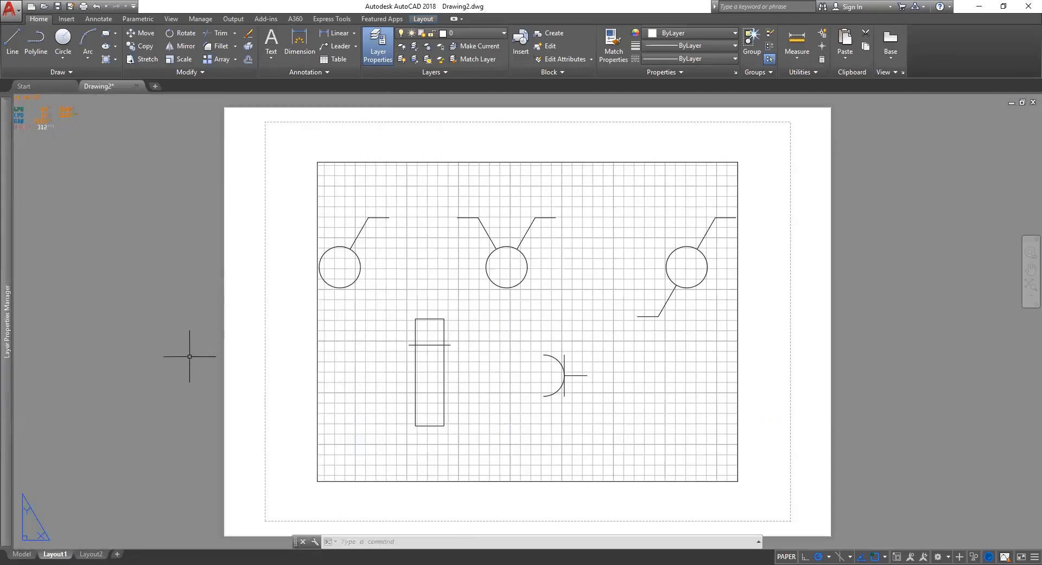
mouse_move(50, 551)
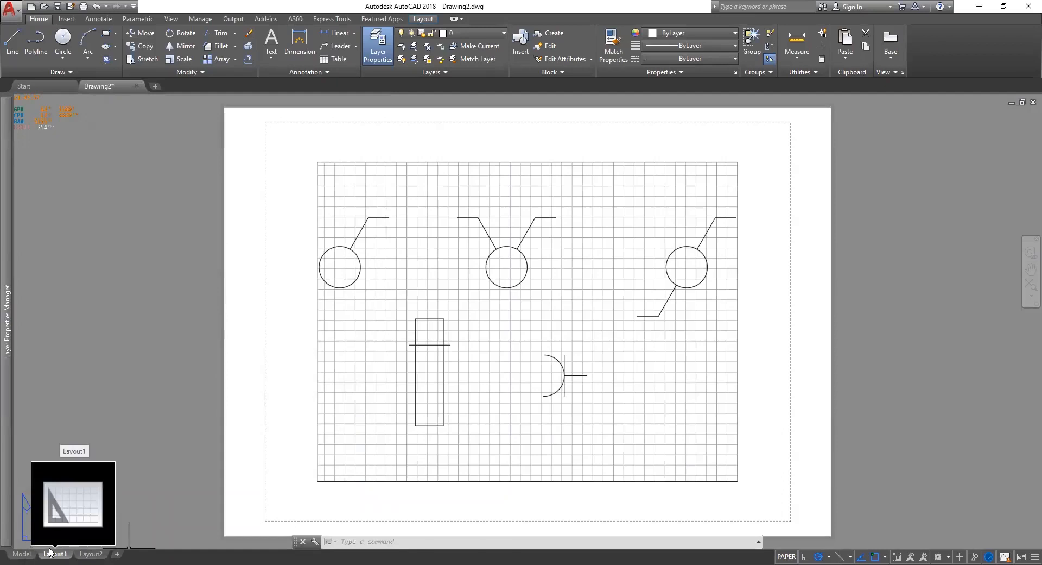
Set DWG To PDF.pc3 as the printer in Layout1's page setup.
right_click(50, 551)
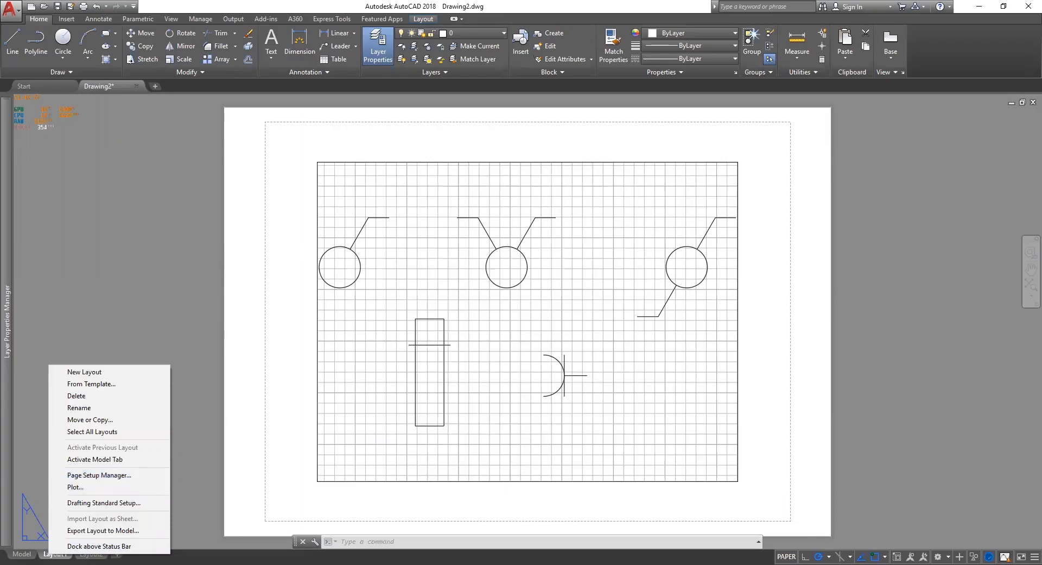
click(81, 515)
right_click(52, 552)
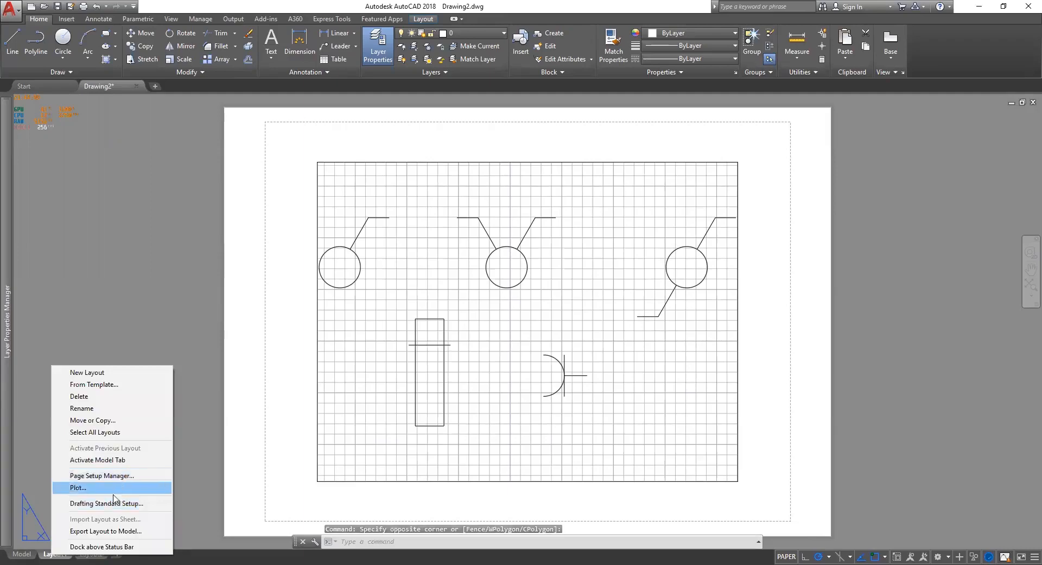
right_click(49, 552)
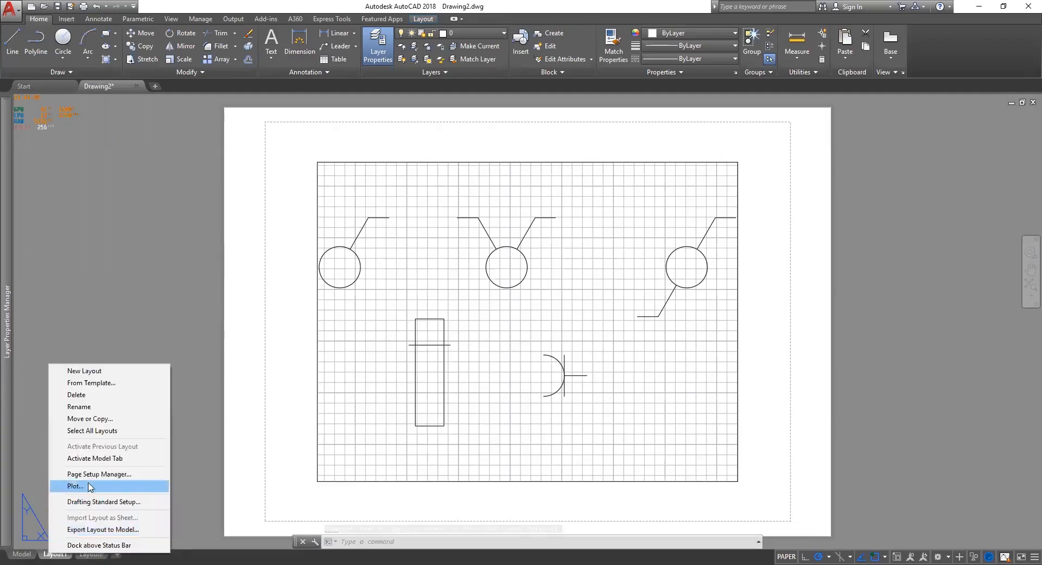
click(96, 474)
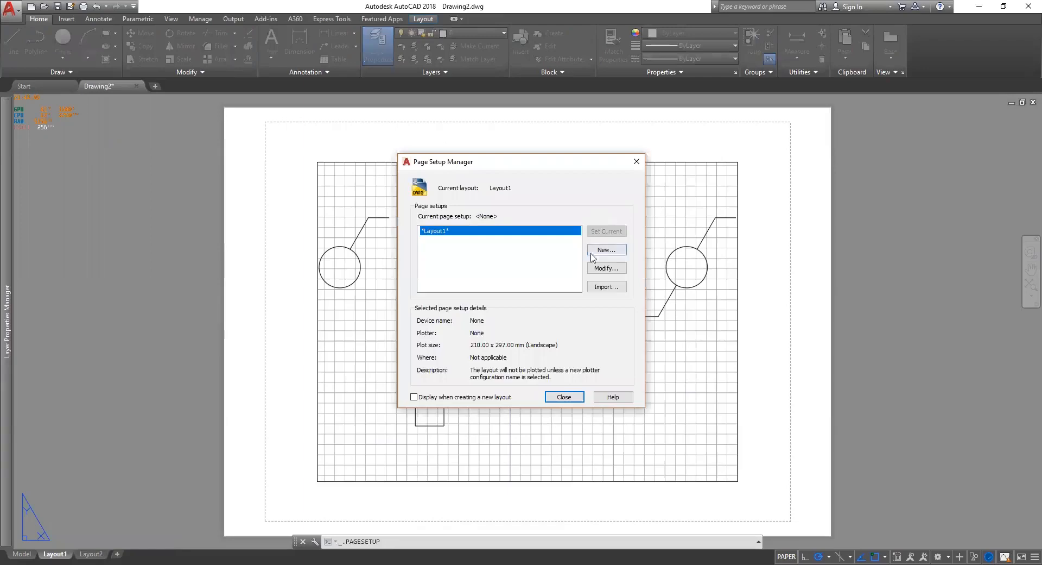
click(606, 268)
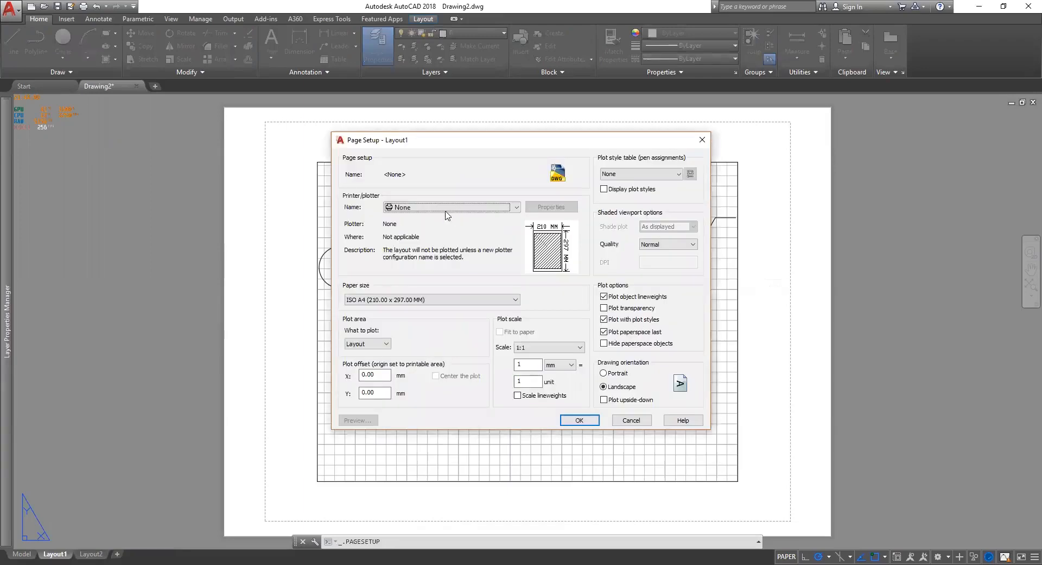
click(448, 208)
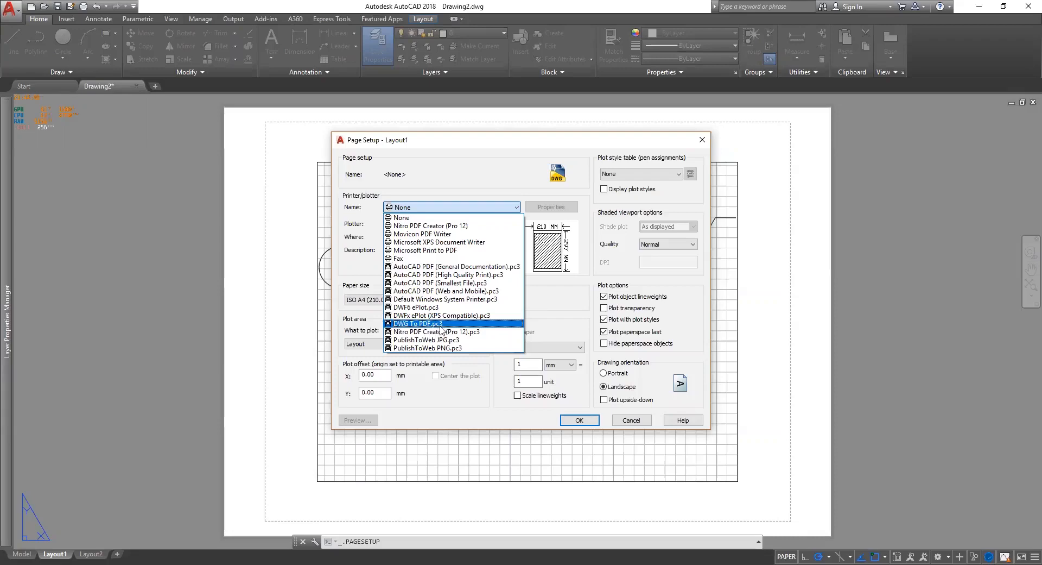
click(441, 326)
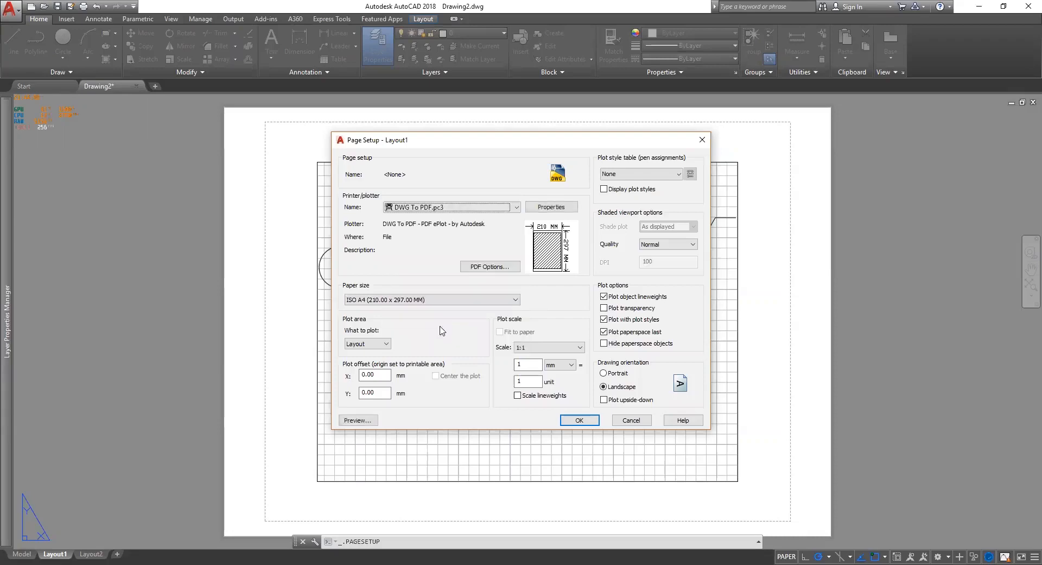
Choose ISO full bleed A4 (297.00 x 210.00 MM) landscape paper and confirm the page setup.
click(484, 302)
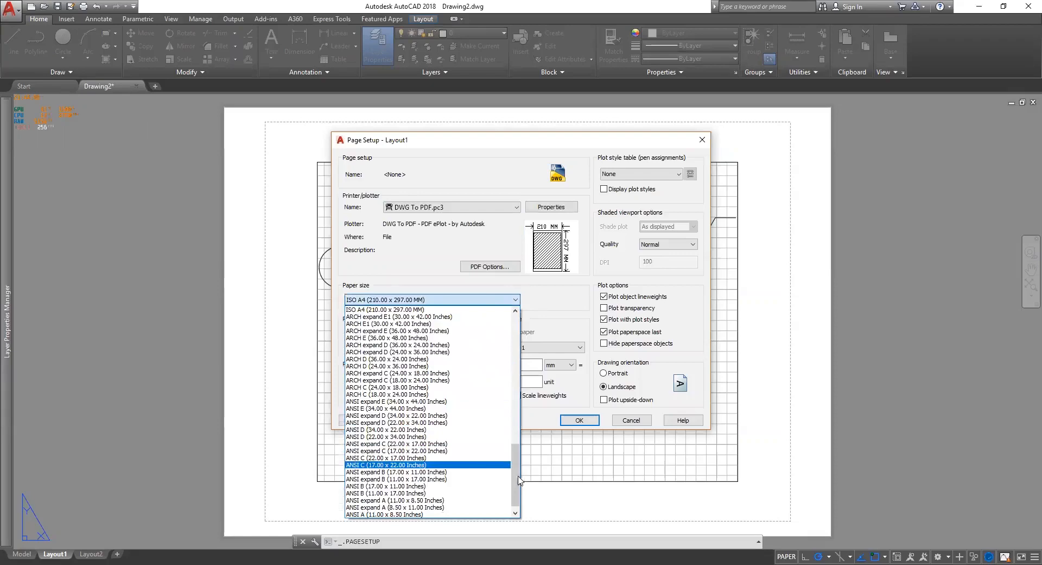
drag(516, 478, 524, 393)
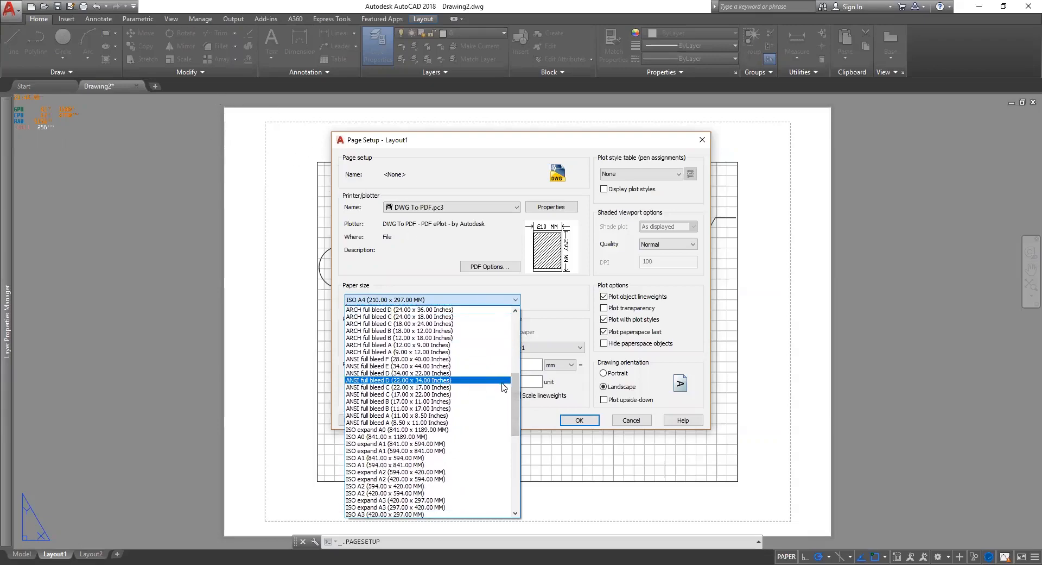
drag(515, 395, 504, 293)
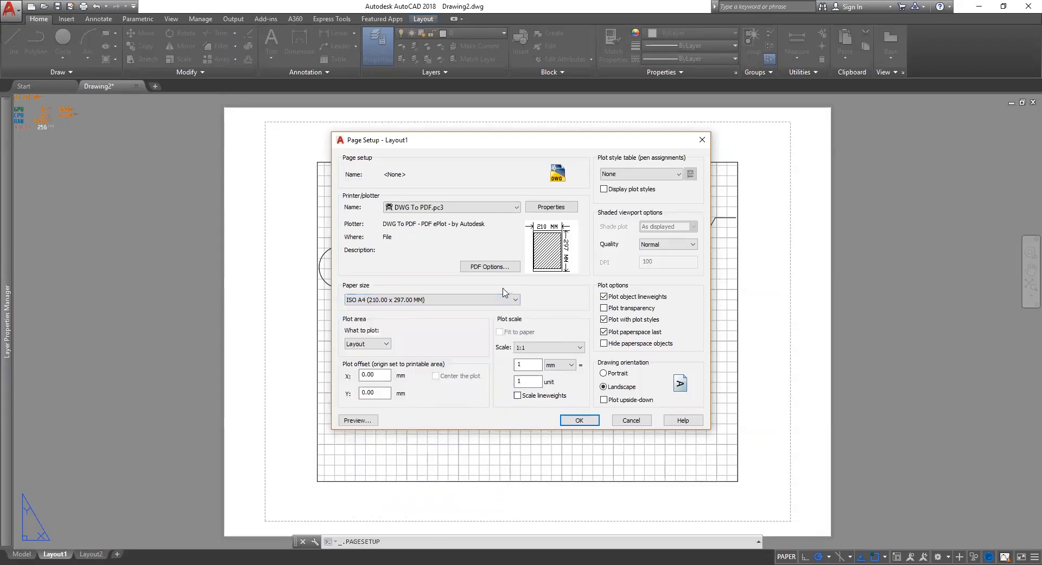
scroll(483, 361, down, 4)
scroll(499, 405, up, 3)
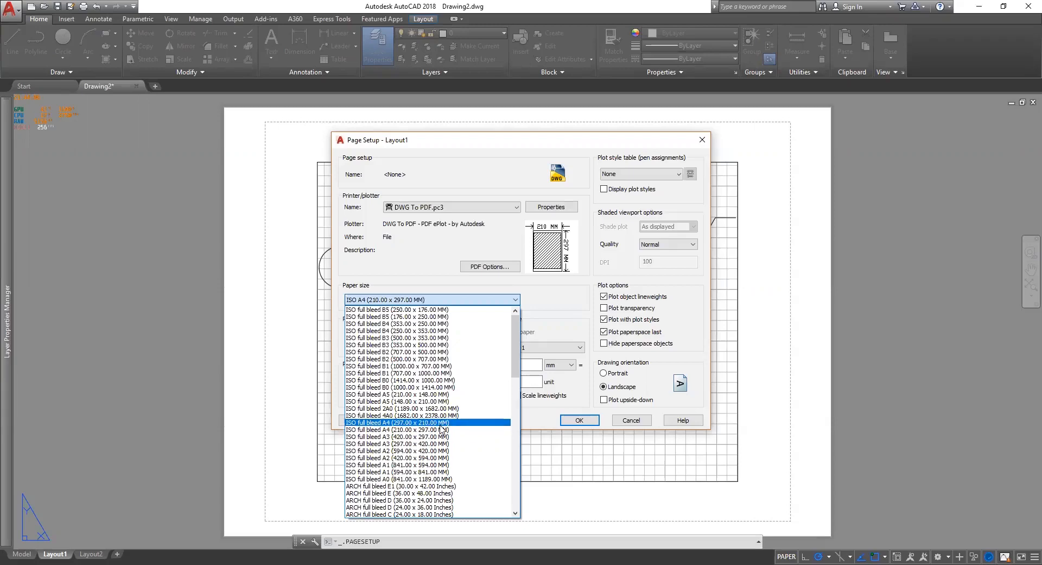
click(441, 423)
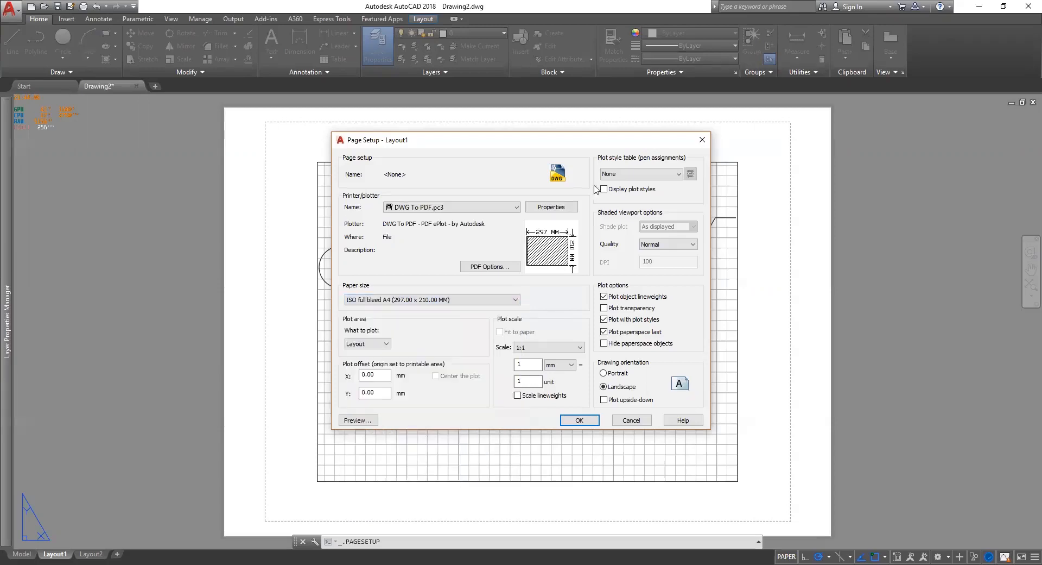
click(579, 420)
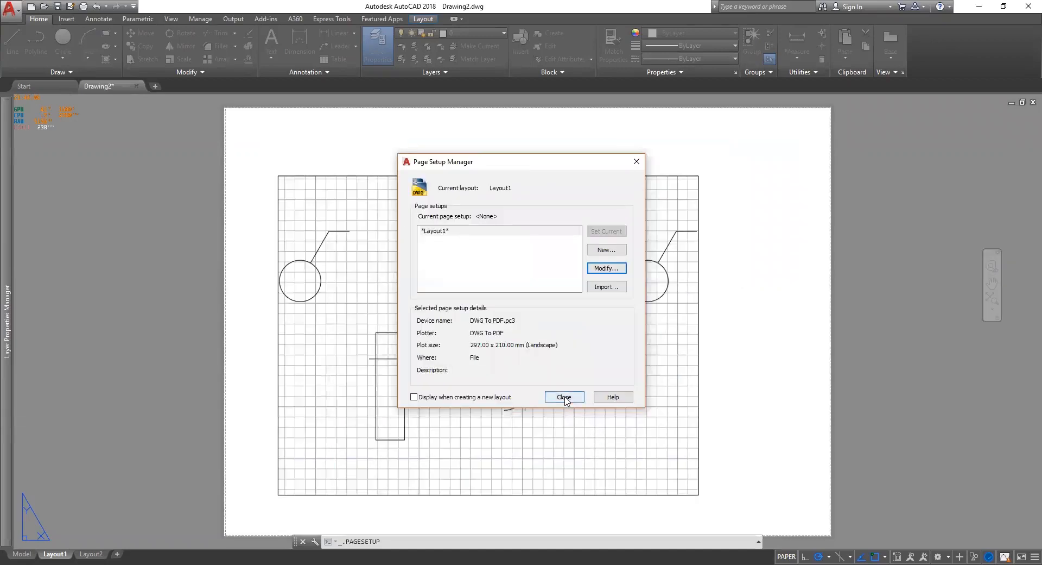
Stretch the layout viewport from its top-right grip so every symbol fits inside it.
click(565, 401)
click(699, 183)
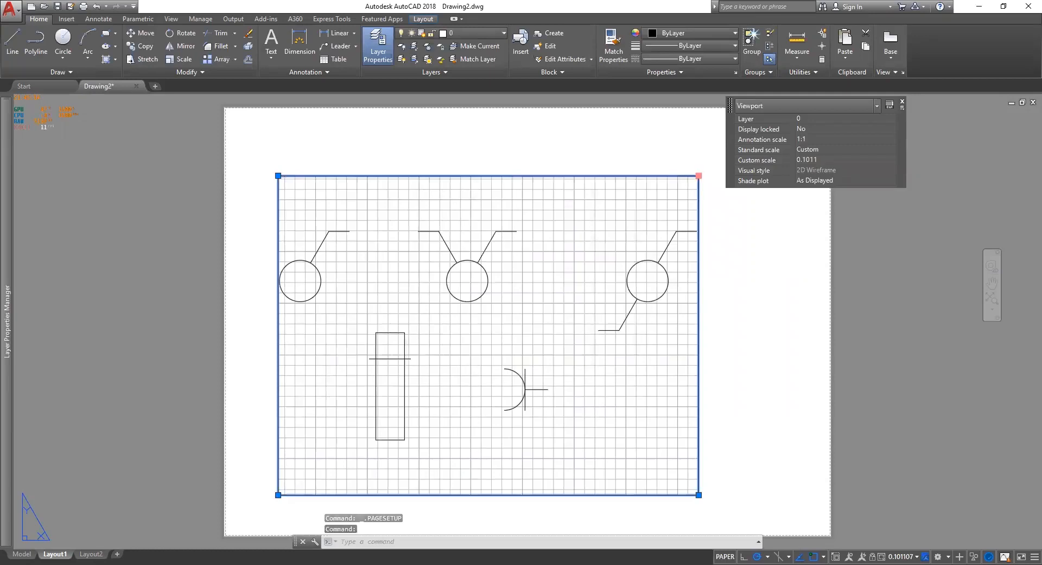
click(698, 175)
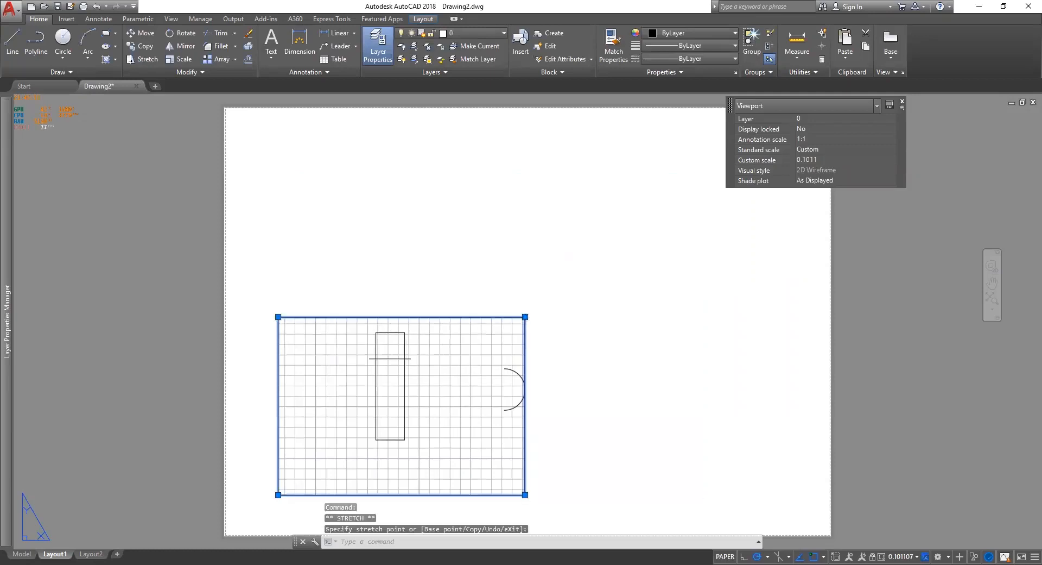
click(622, 220)
click(251, 135)
key(Escape)
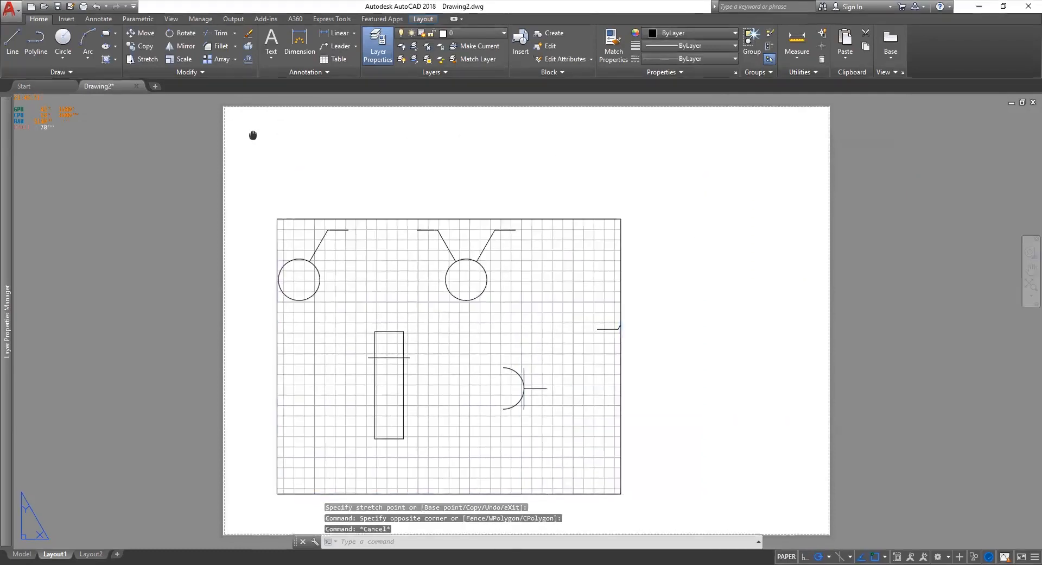
middle_drag(252, 135, 221, 133)
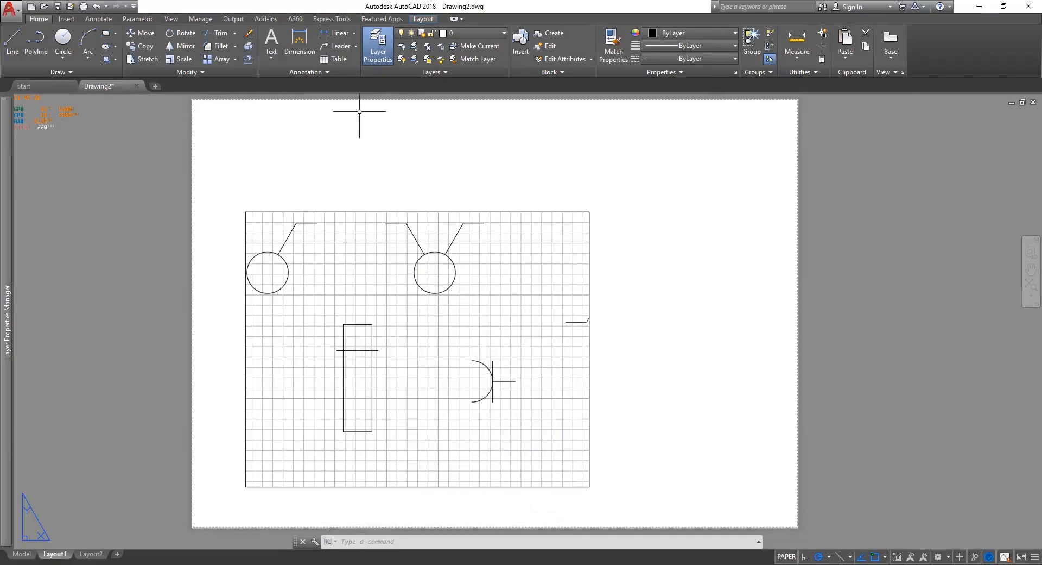
click(106, 34)
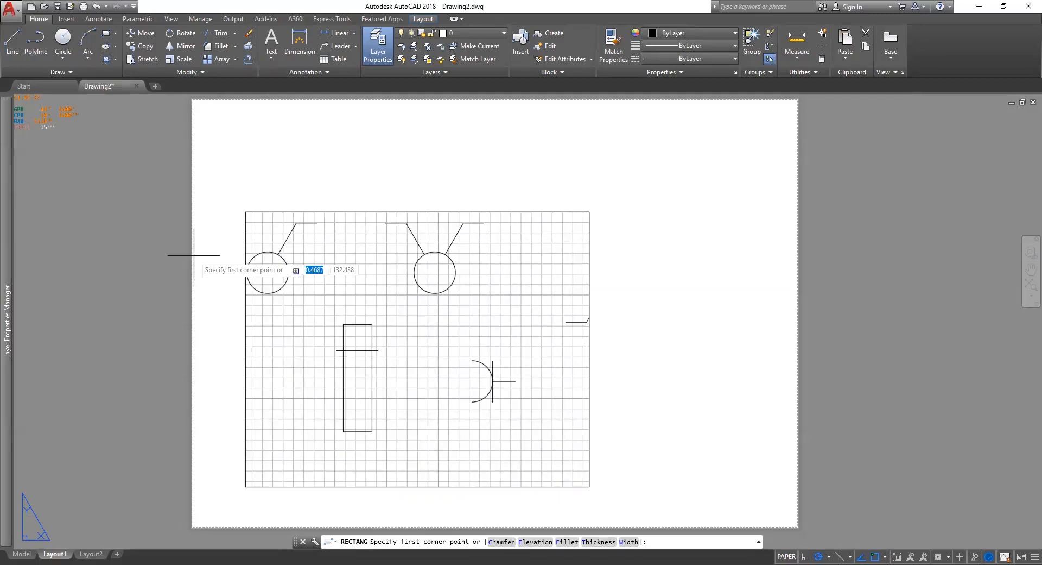
Draw the border rectangle from corner 10,10 to corner 277,190.
text(10)
key(Tab)
text(10)
key(Return)
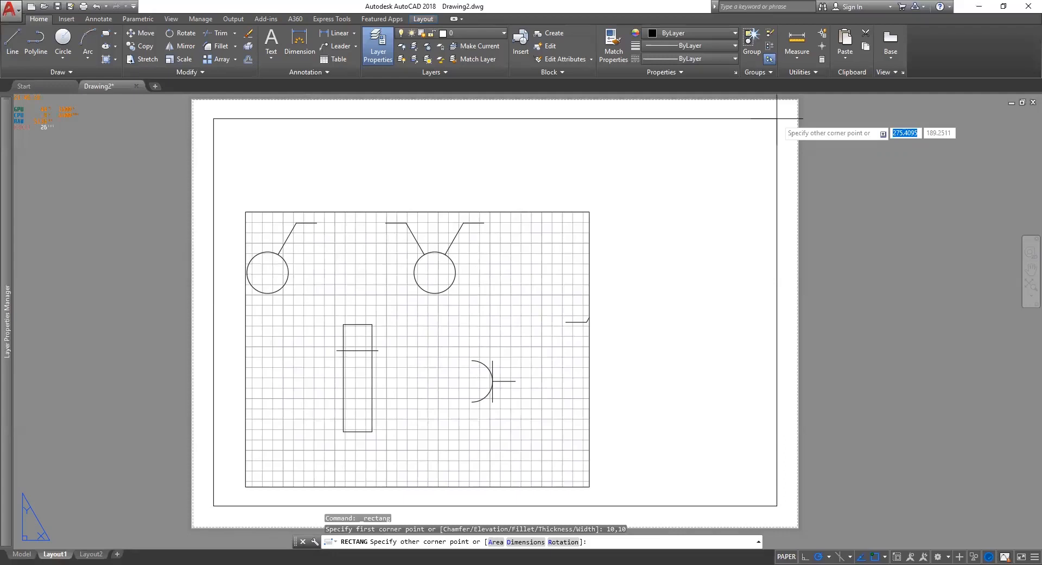
text(277)
key(Tab)
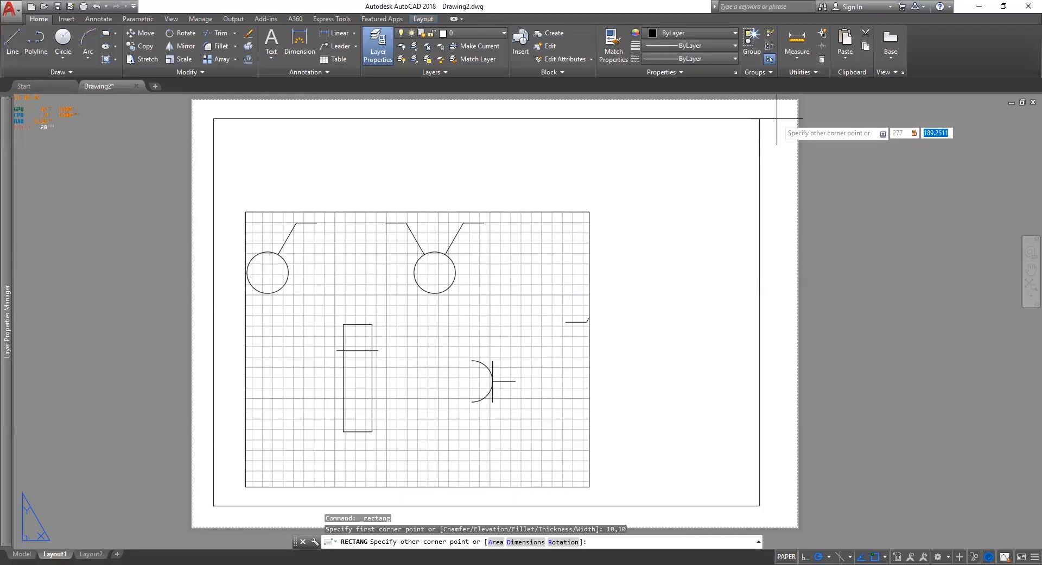
text(190)
key(Return)
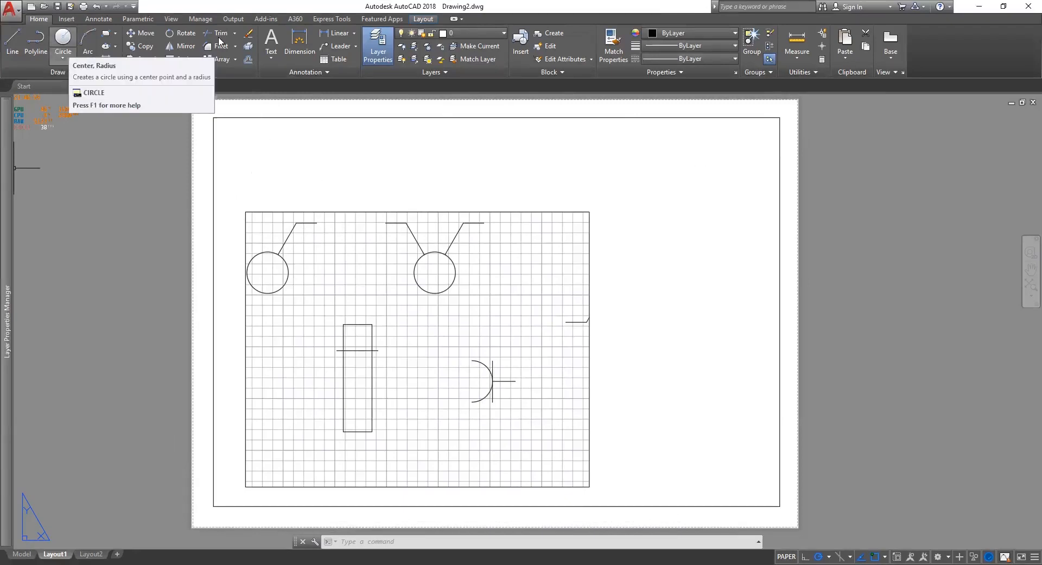
Start the title block outline at the border's bottom-right corner, drawing 28 units up.
click(10, 38)
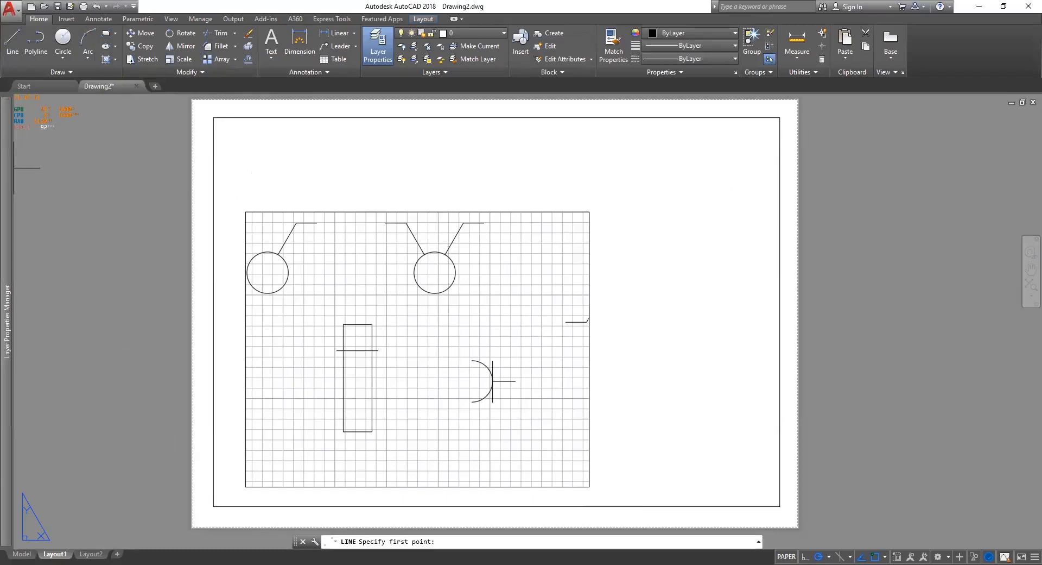
key(Escape)
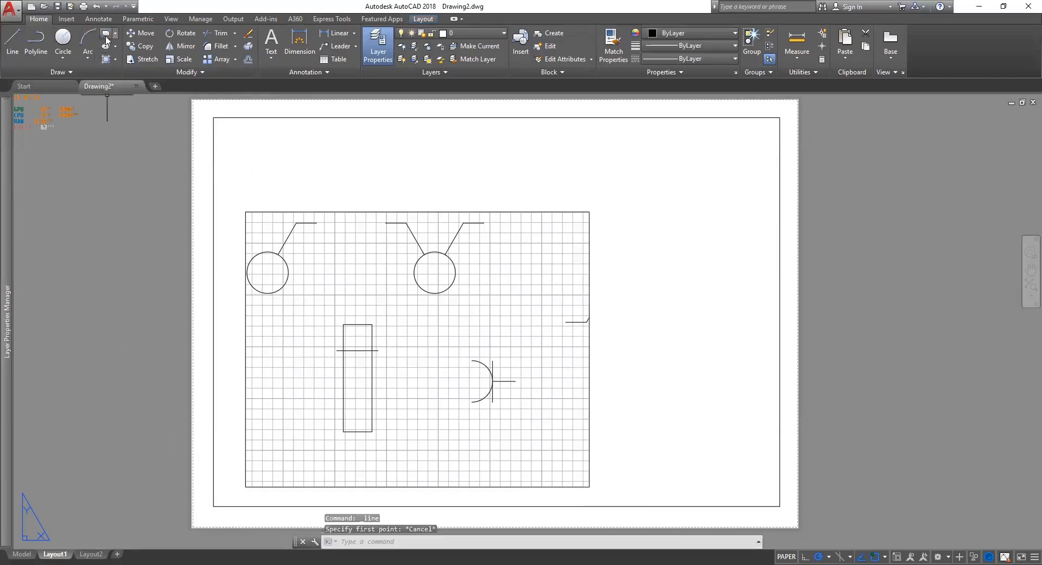
click(106, 33)
key(Escape)
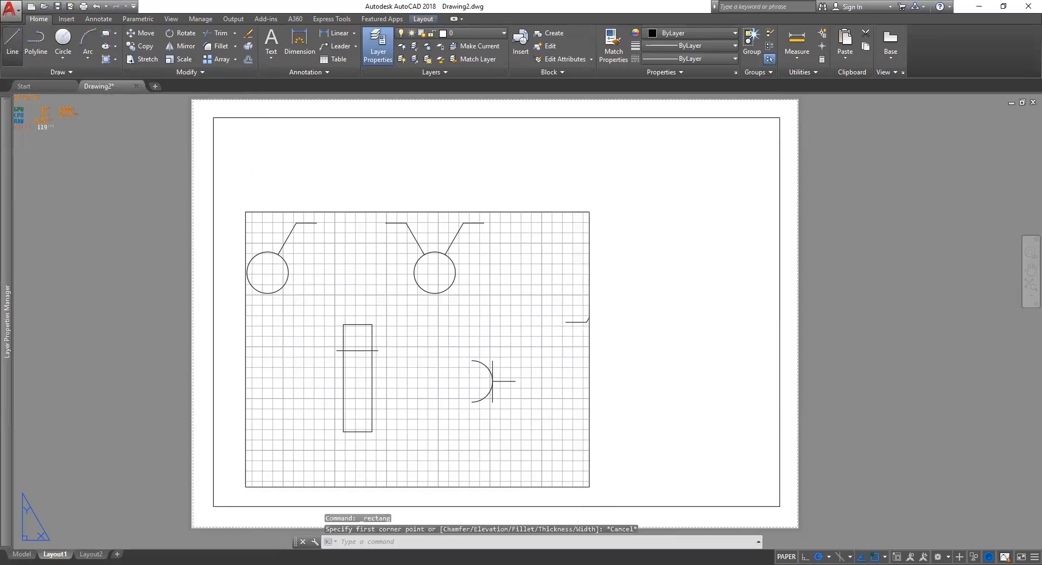
text(l)
key(Return)
click(780, 505)
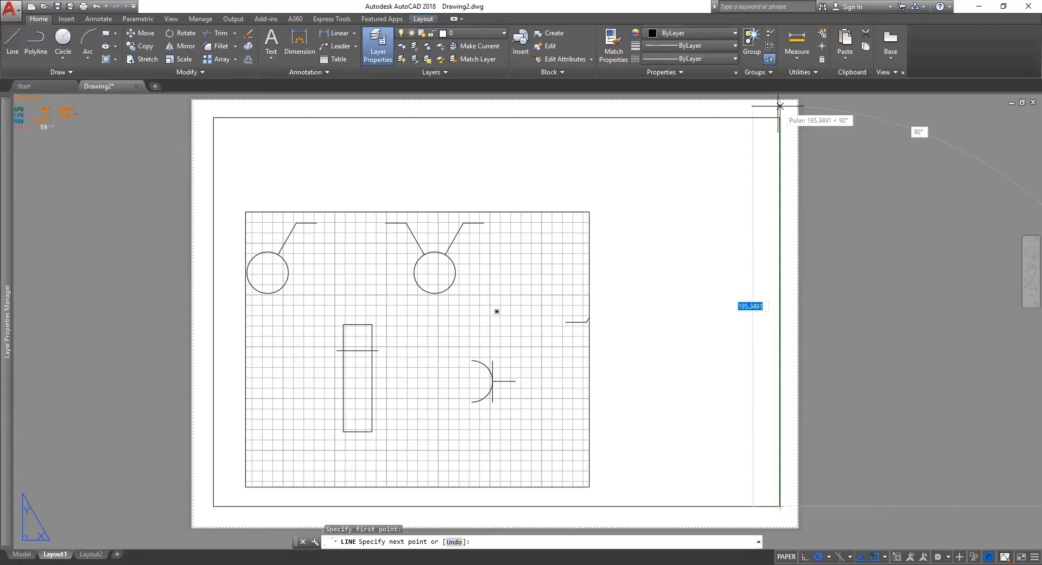
text(28)
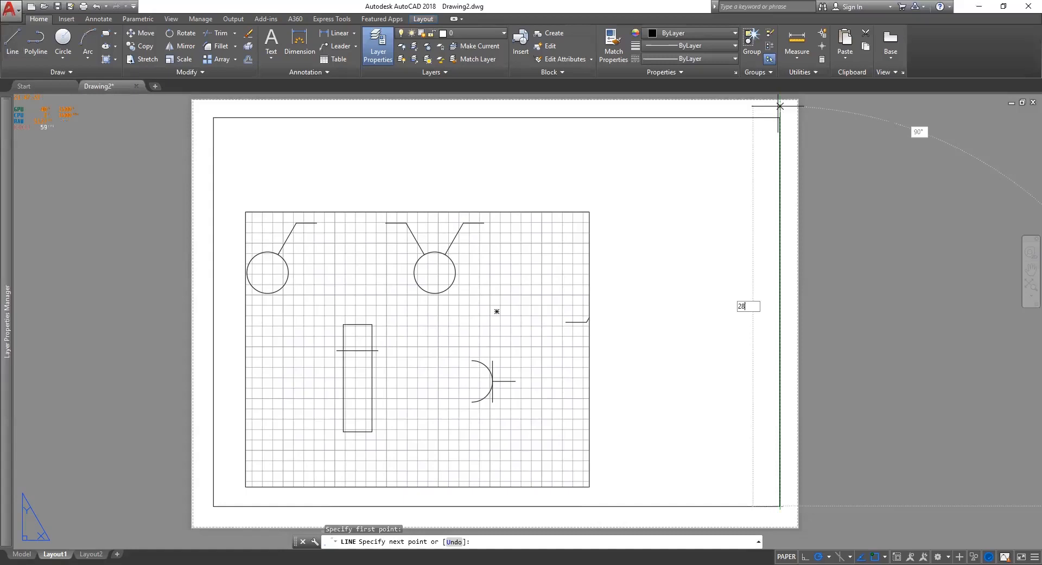
key(Return)
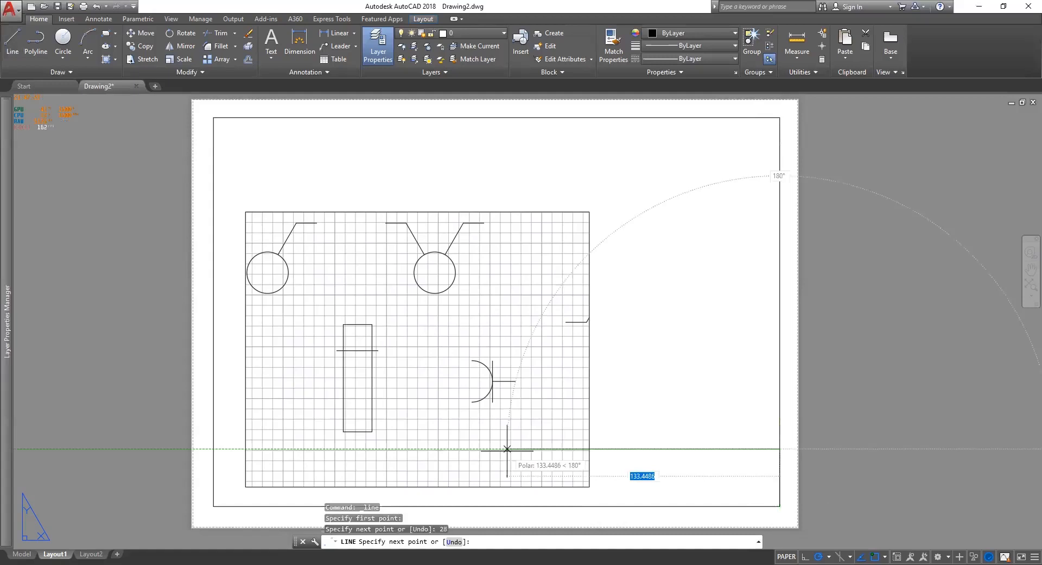
Continue the title block outline 185 units to the left and end the line.
text(185)
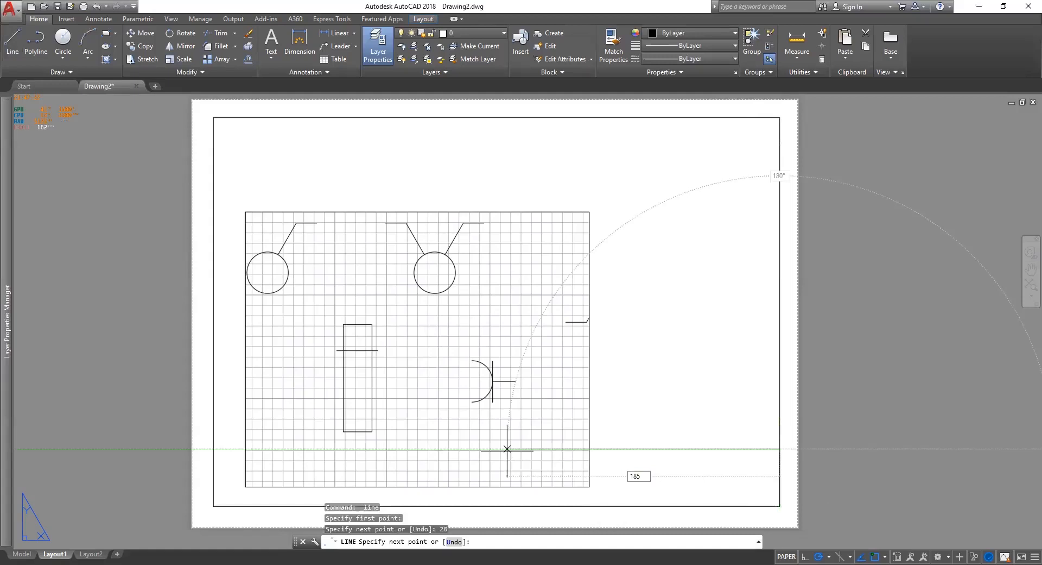
key(Return)
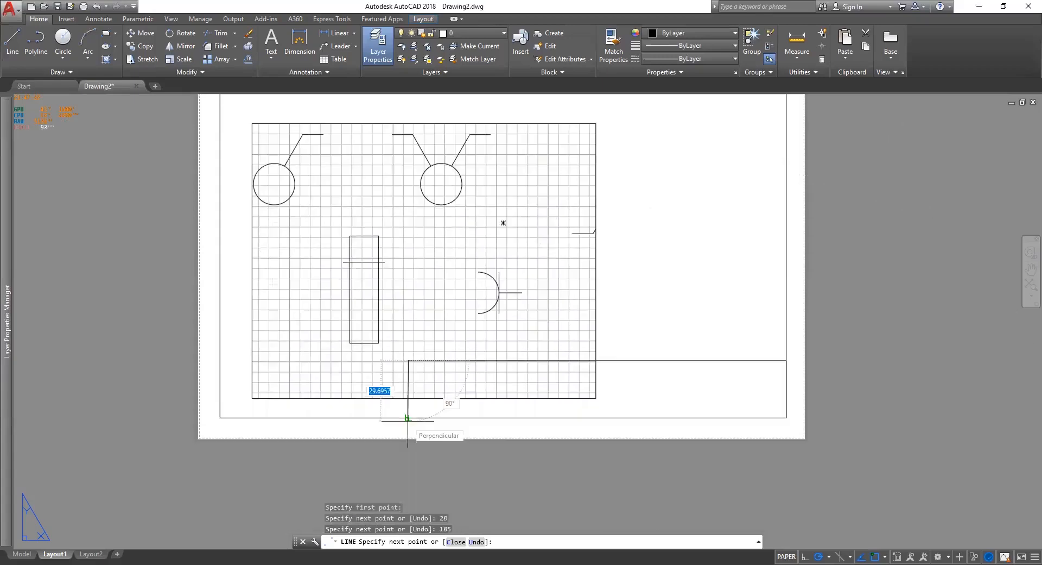
key(Escape)
scroll(706, 385, up, 2)
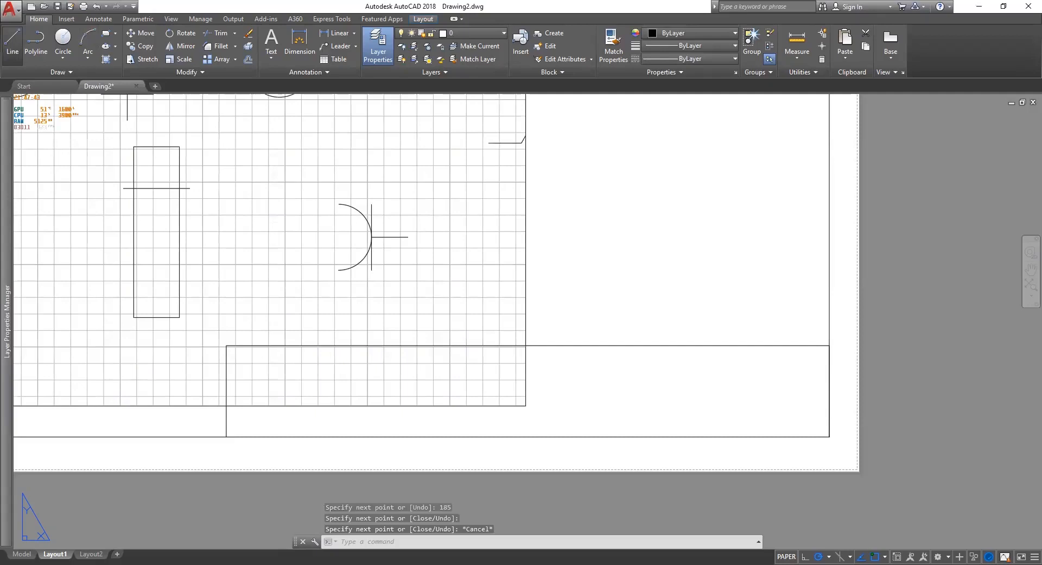
key(space)
key(space)
key(Escape)
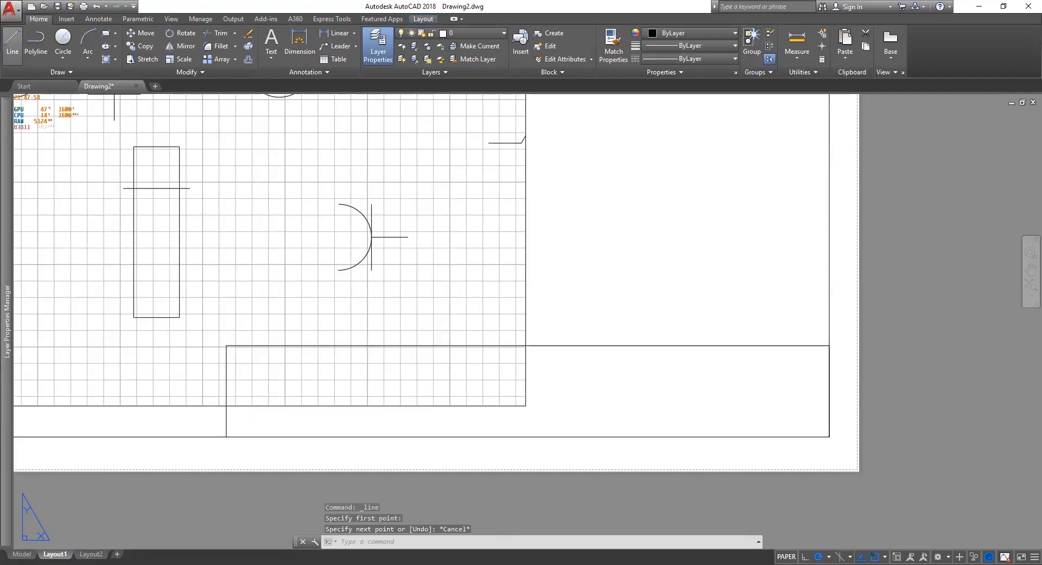
Draw a divider line from the title block's right edge, with a 50-unit leftward segment.
click(11, 44)
click(226, 389)
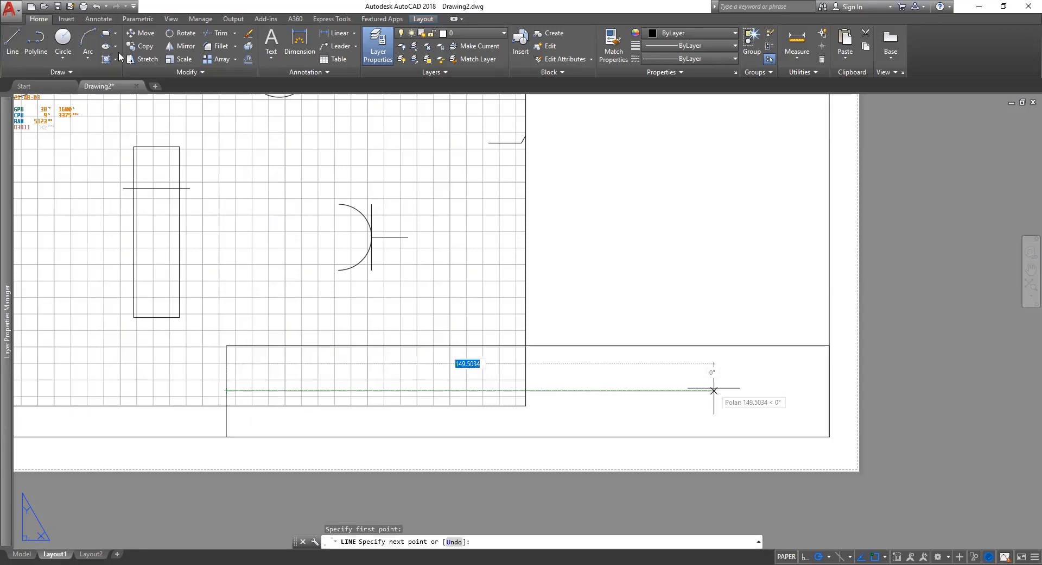
key(Escape)
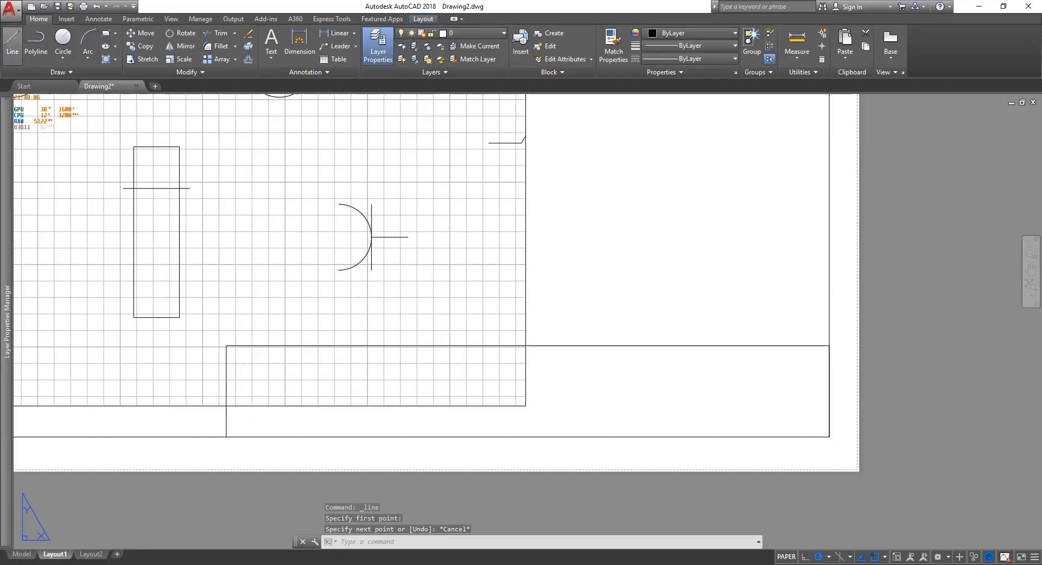
click(11, 43)
click(828, 390)
text(5)
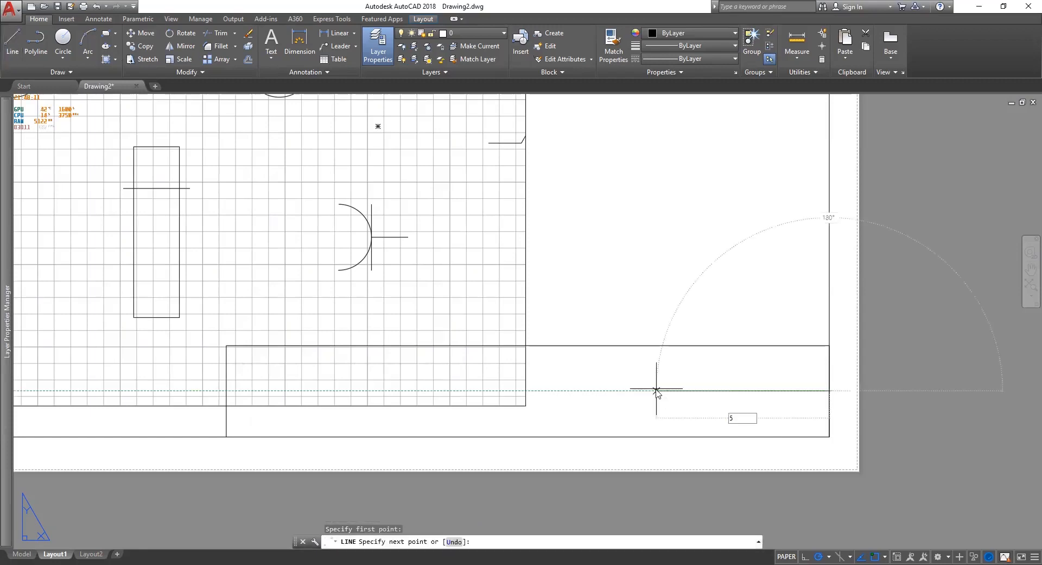
text(0)
key(Return)
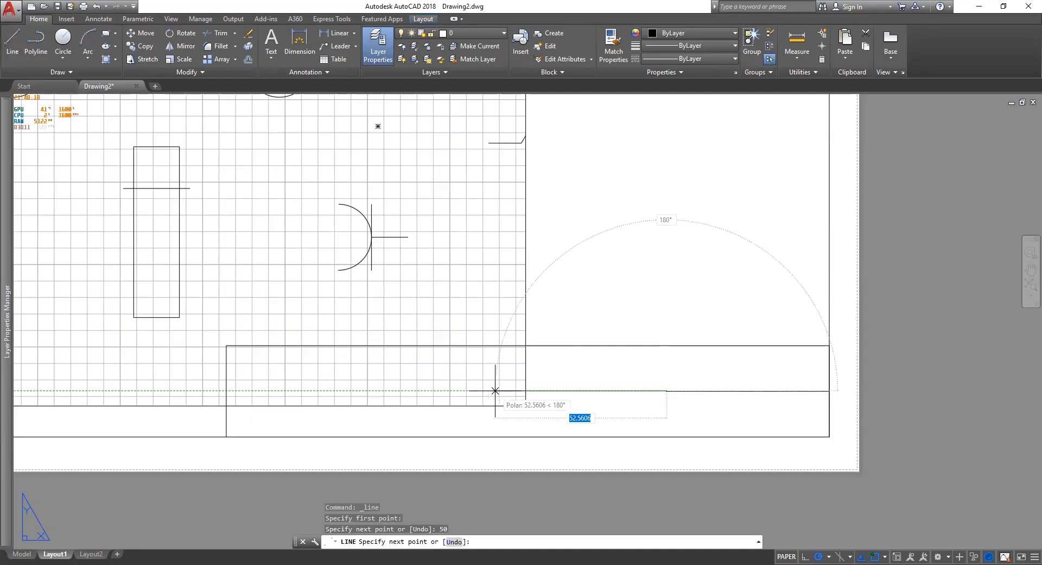
click(495, 390)
key(Escape)
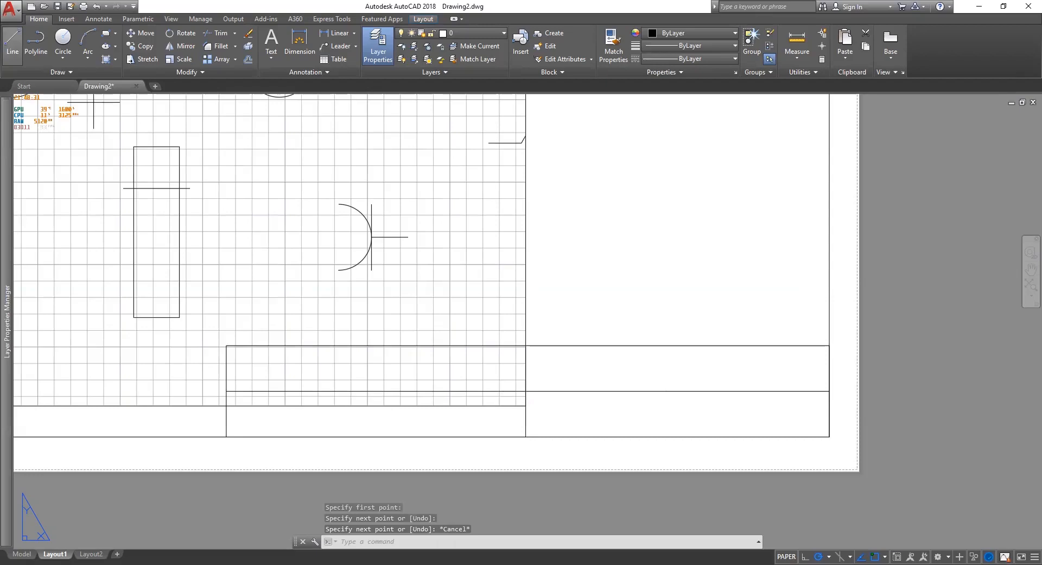
Shorten the vertical divider so its top end sits on the title block edge.
click(666, 338)
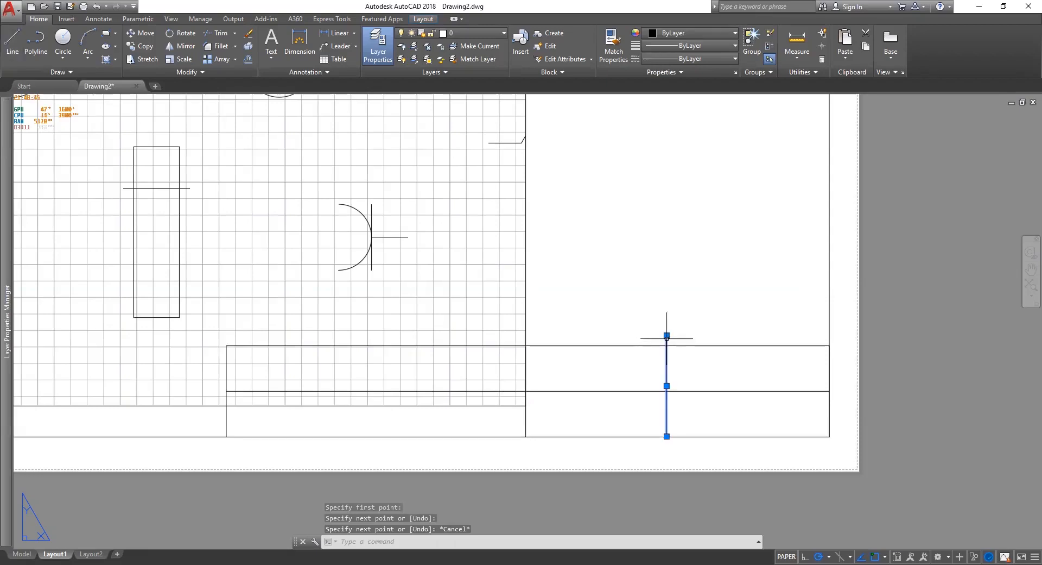
click(666, 335)
scroll(666, 335, up, 3)
click(667, 346)
scroll(677, 364, down, 3)
middle_drag(677, 363, 624, 303)
key(Escape)
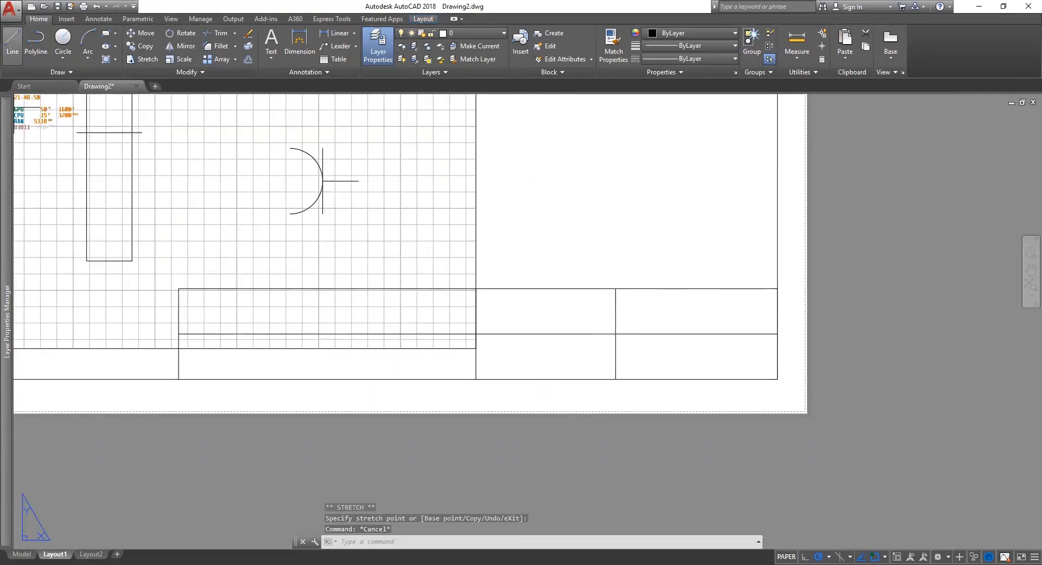
Delete the stray line in the right-hand cell.
click(773, 326)
click(749, 340)
key(Delete)
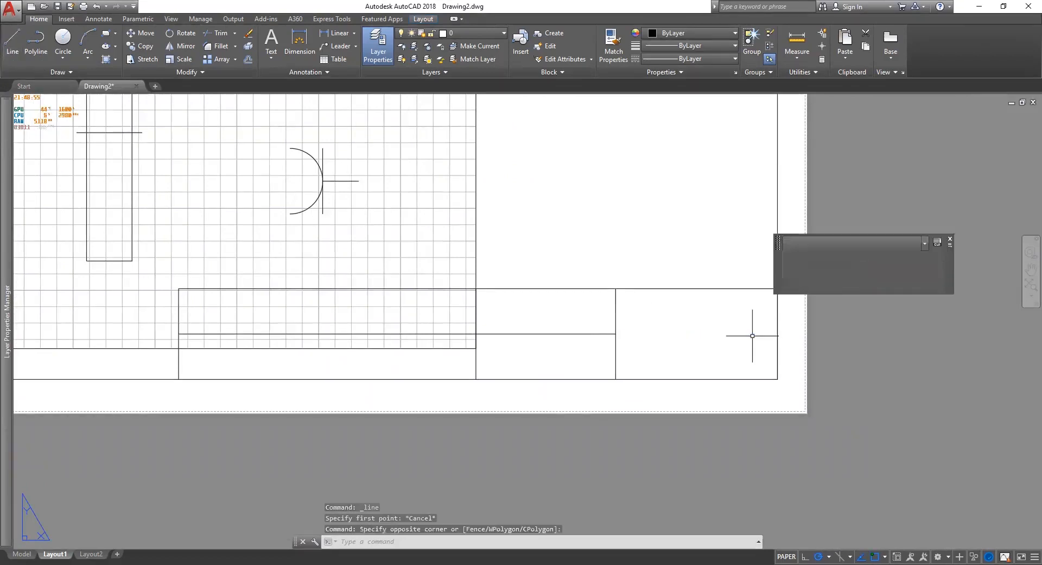
click(776, 326)
key(Escape)
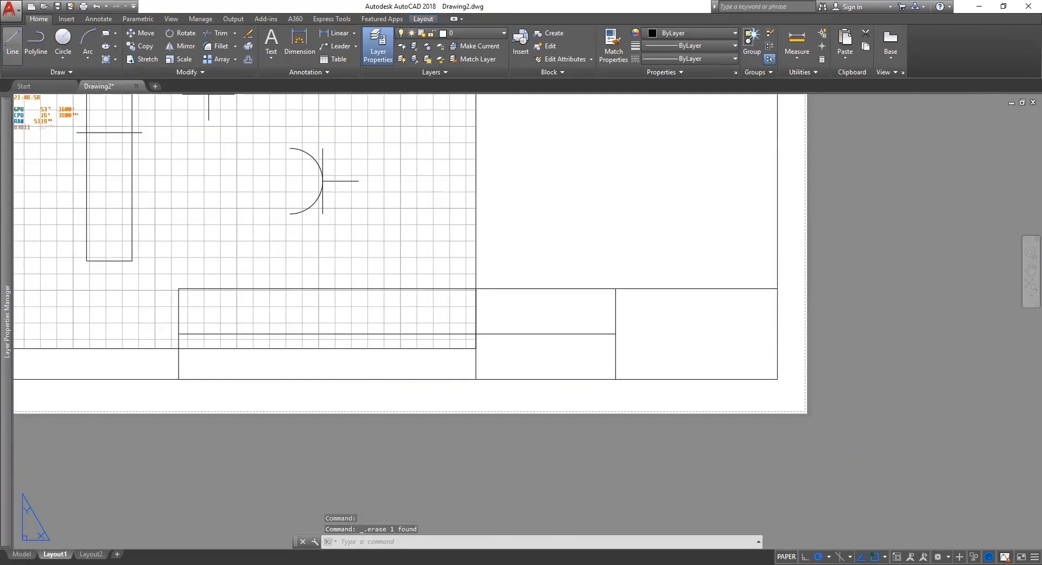
Draw a 14-unit line from the title block's top-right corner.
click(12, 41)
click(778, 288)
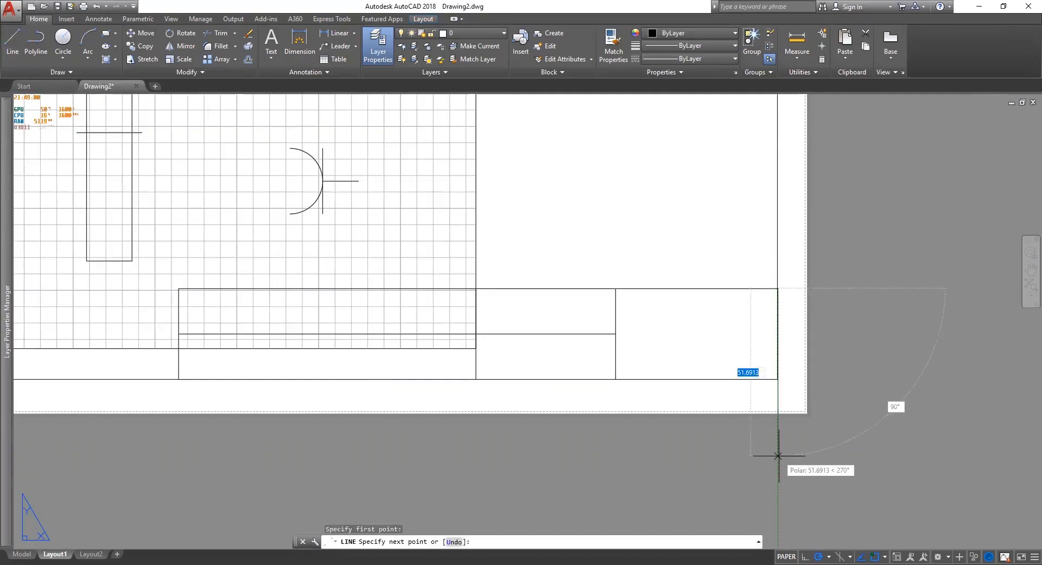
text(14)
key(Return)
key(Escape)
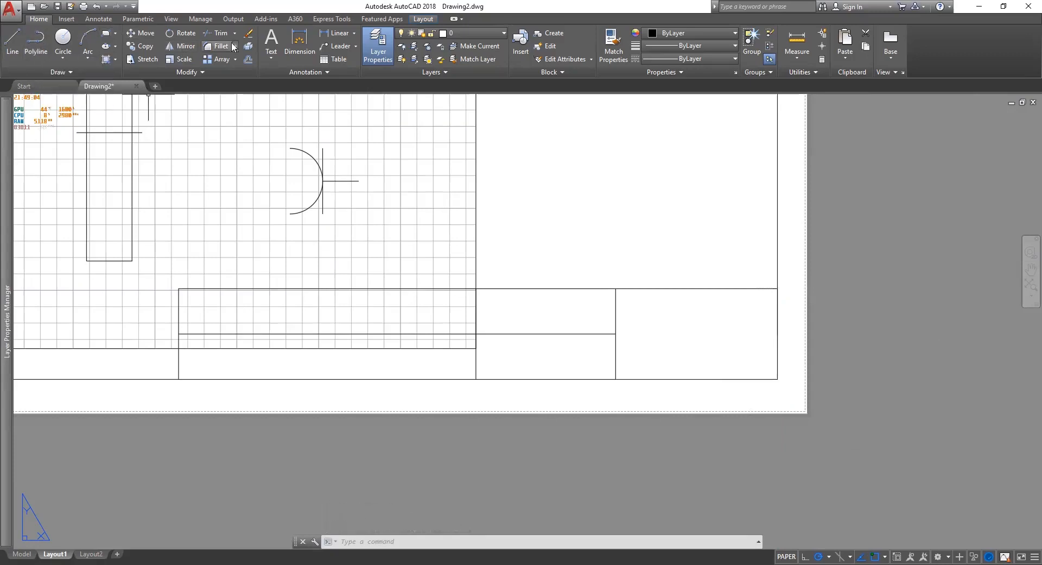
Draw a 7-unit line from the right edge across the right-hand cell.
click(12, 39)
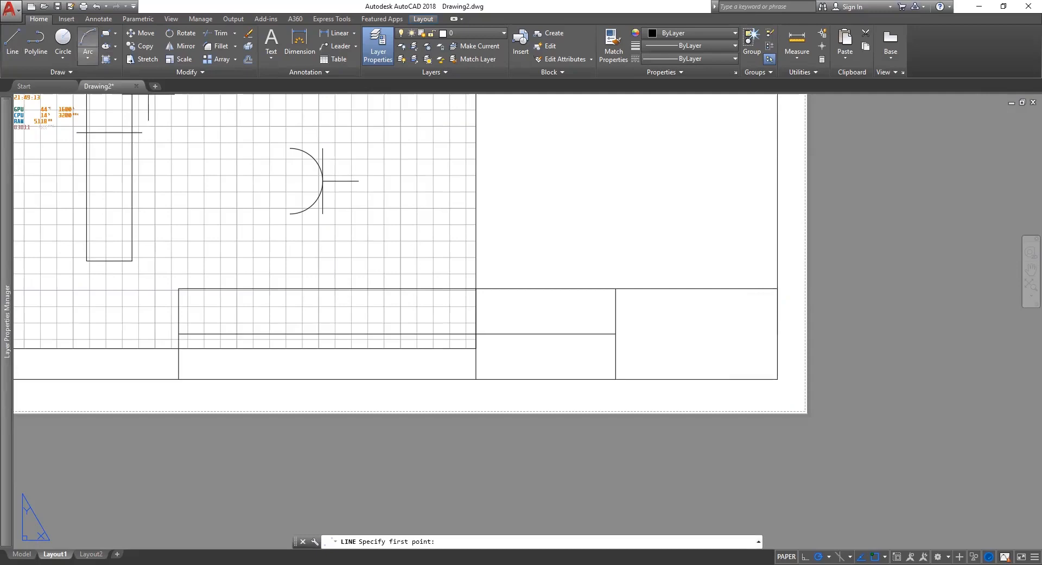
click(778, 311)
text(7)
key(Return)
click(615, 311)
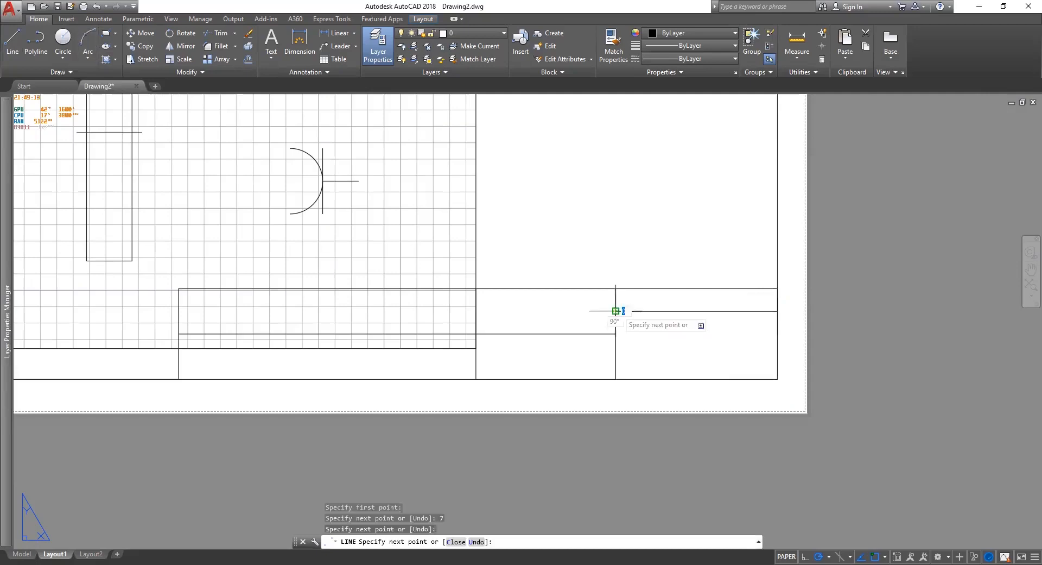
key(Escape)
Erase the short vertical line at the title block's right edge.
click(780, 297)
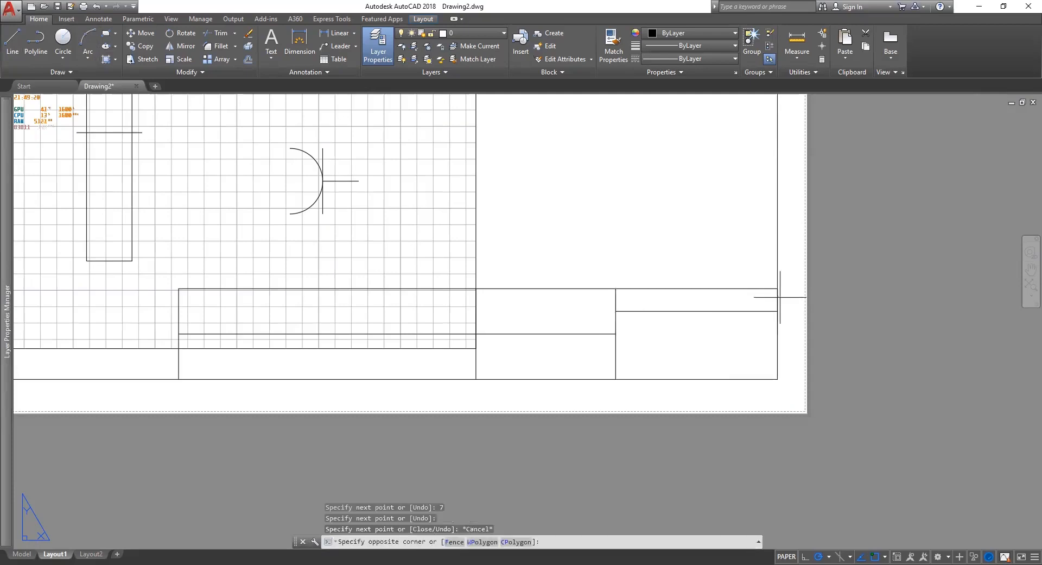
key(Escape)
click(778, 299)
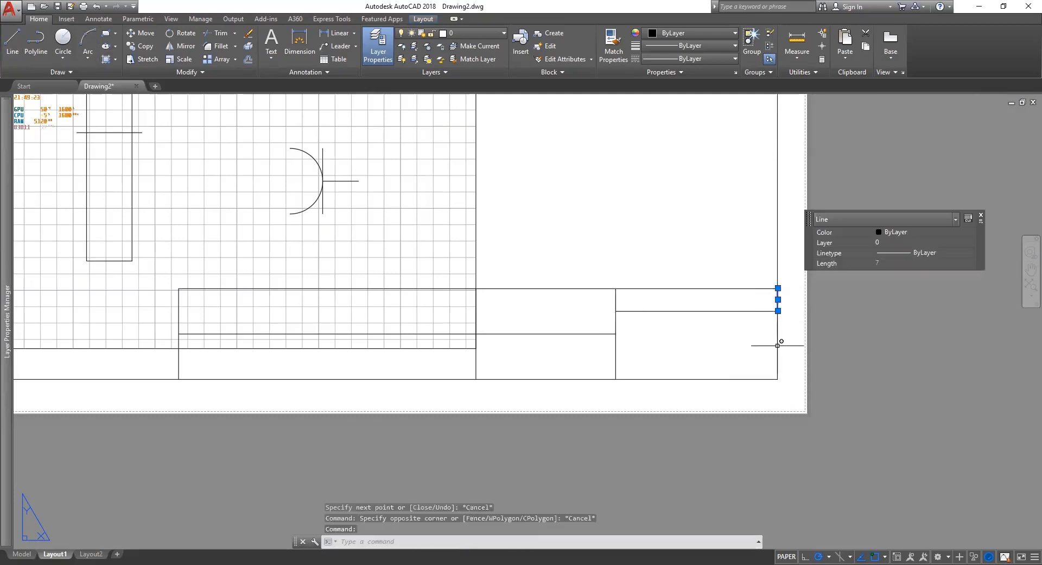
key(Delete)
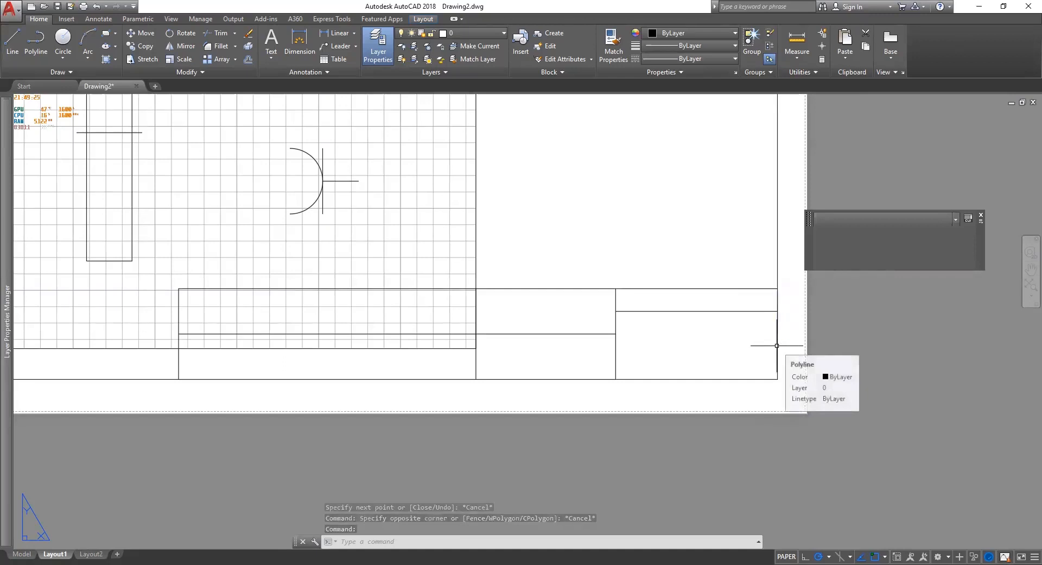
click(778, 346)
key(Escape)
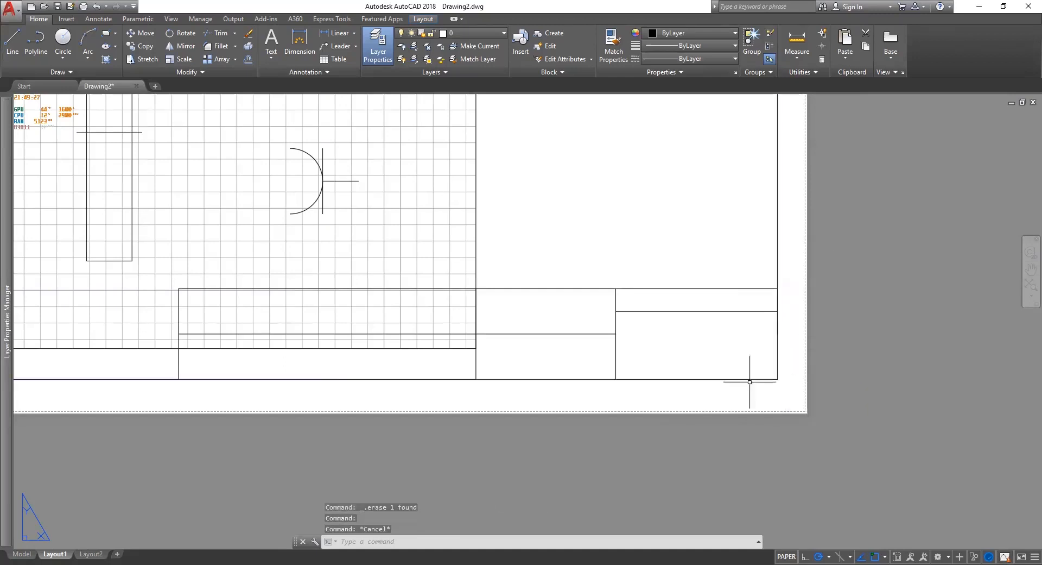
Mirror the horizontal line in the right-hand column with MI, keeping the original.
click(698, 327)
click(679, 316)
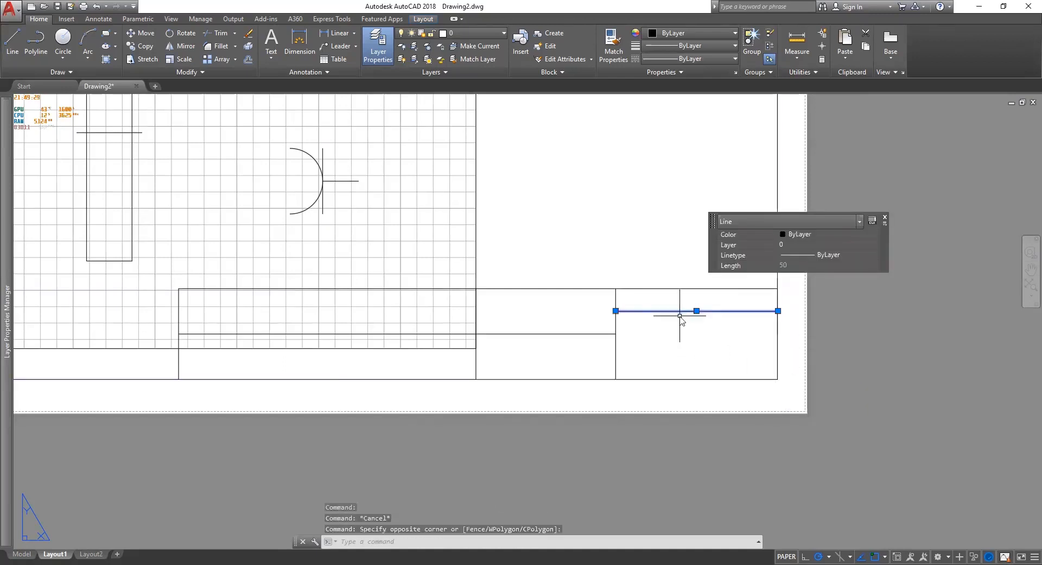
text(MI)
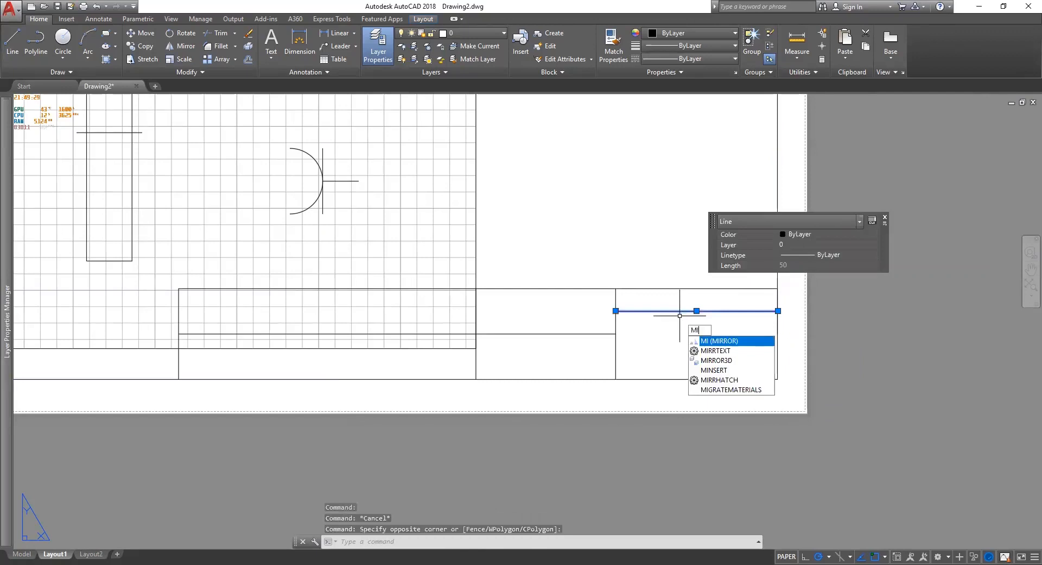
key(Return)
click(777, 334)
click(819, 330)
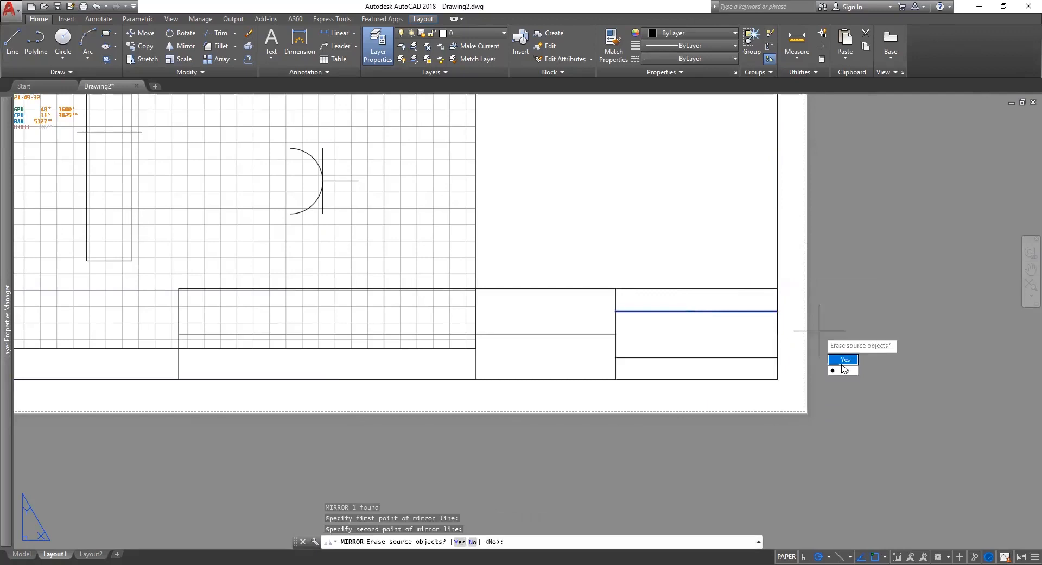
text(N)
key(Return)
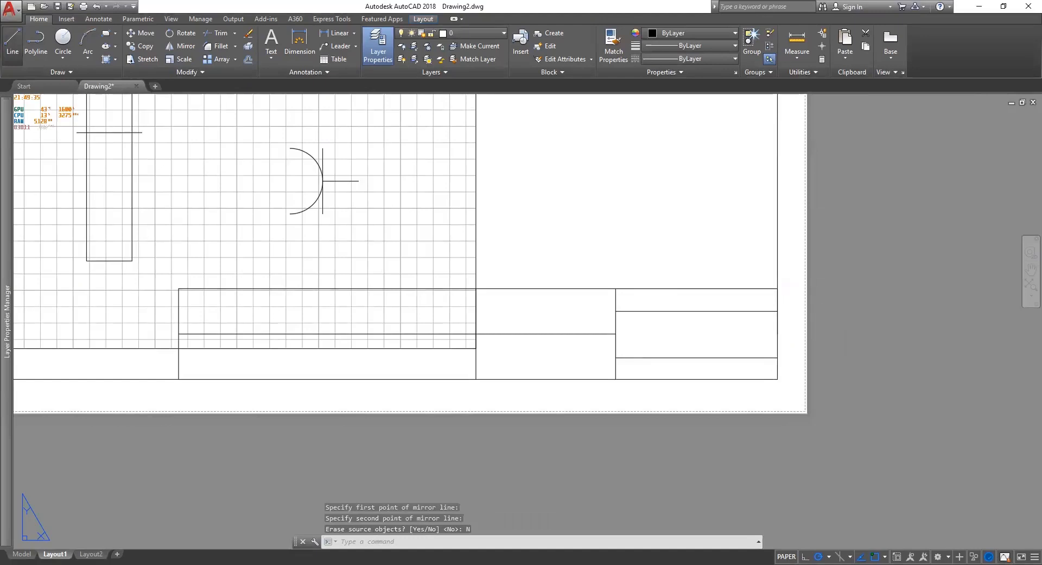
Draw the short vertical divider 14 units along in the right column's middle cell.
key(l)
key(Return)
click(623, 311)
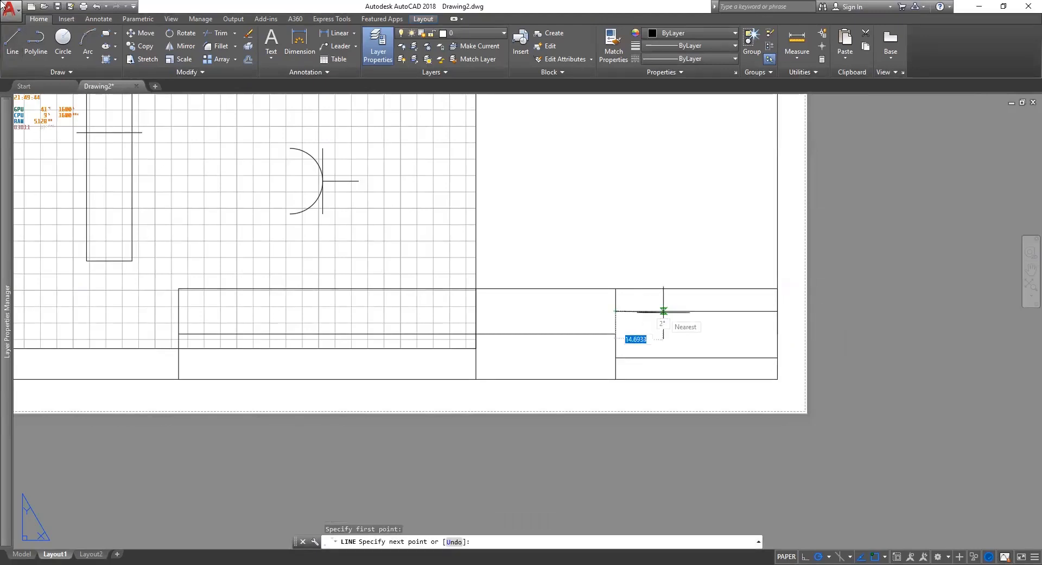
key(Escape)
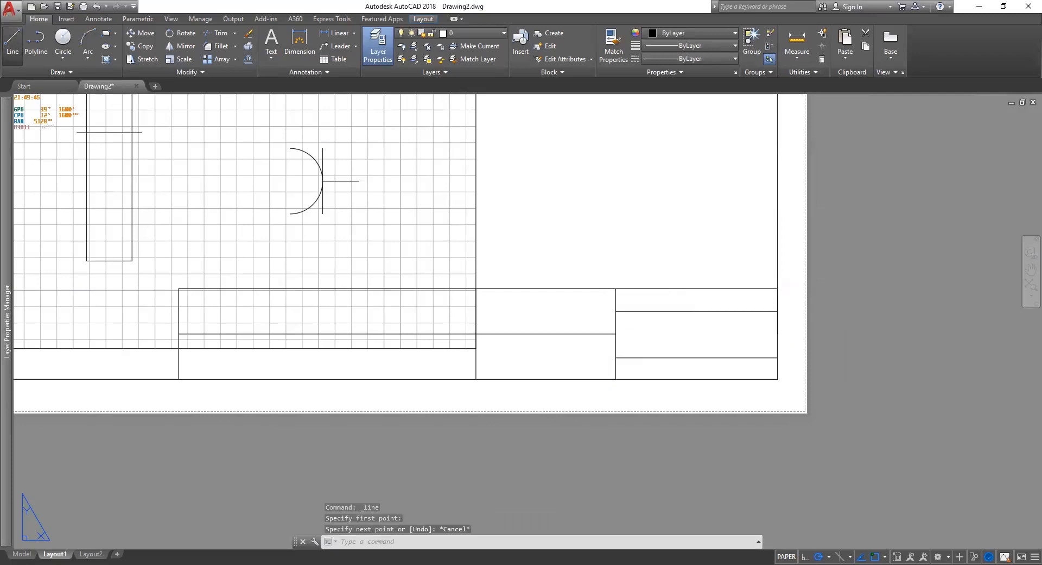
click(12, 41)
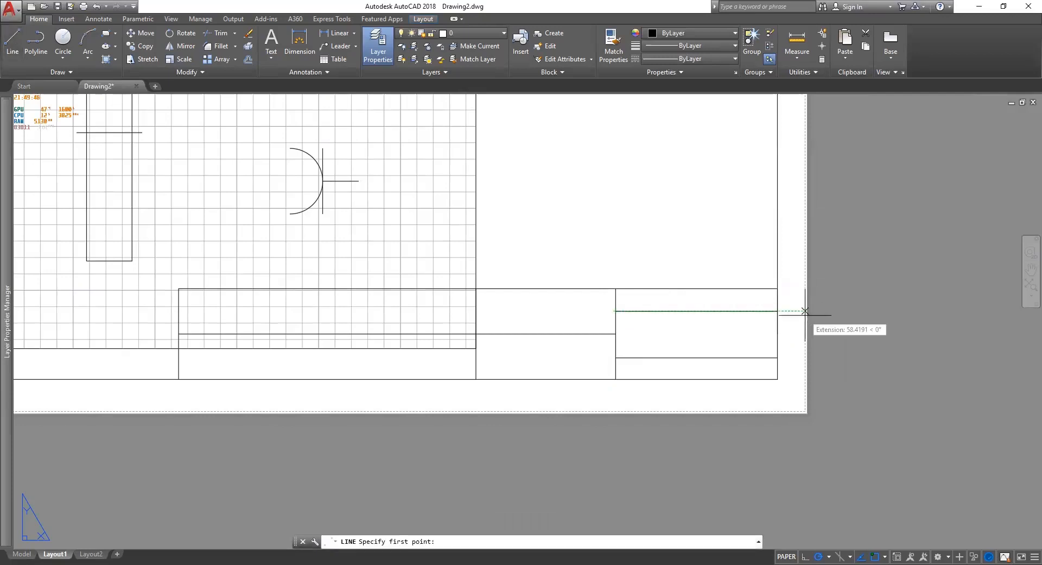
text(14)
key(Return)
key(Escape)
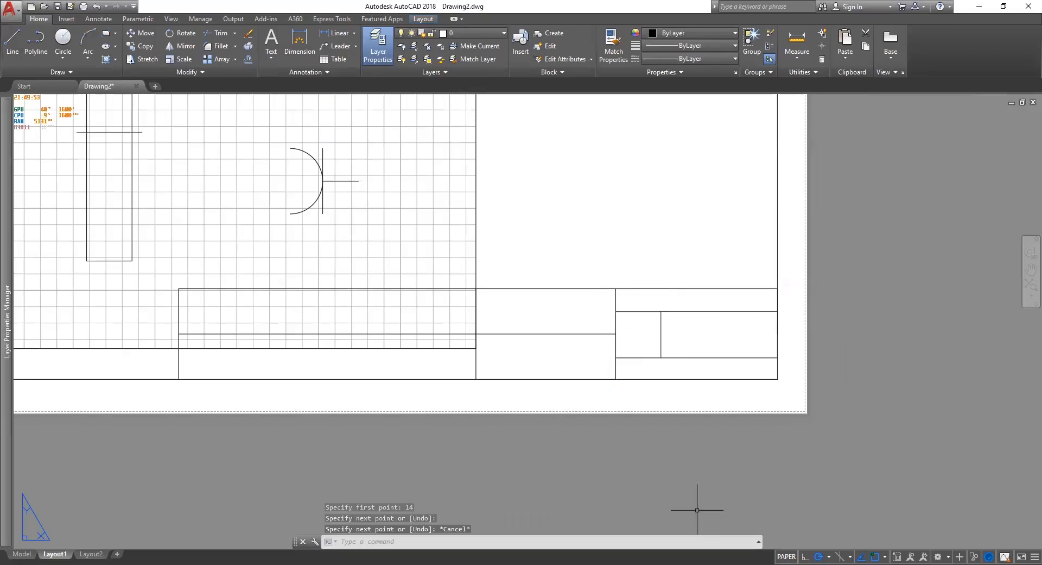
Select the long vertical divider in the middle column, then pan the title block view right.
scroll(690, 405, up, 2)
scroll(758, 421, down, 2)
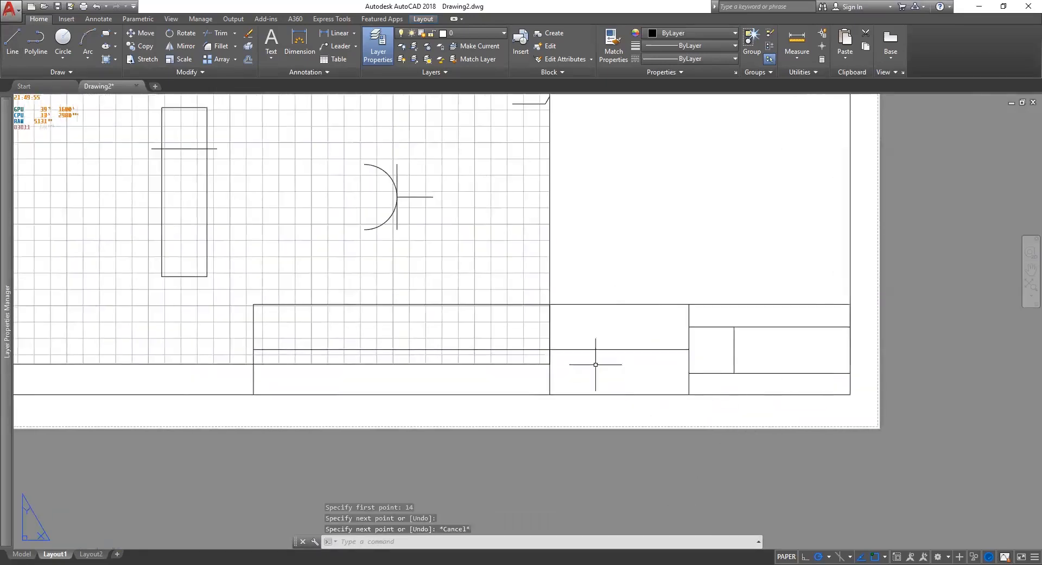
scroll(600, 361, up, 2)
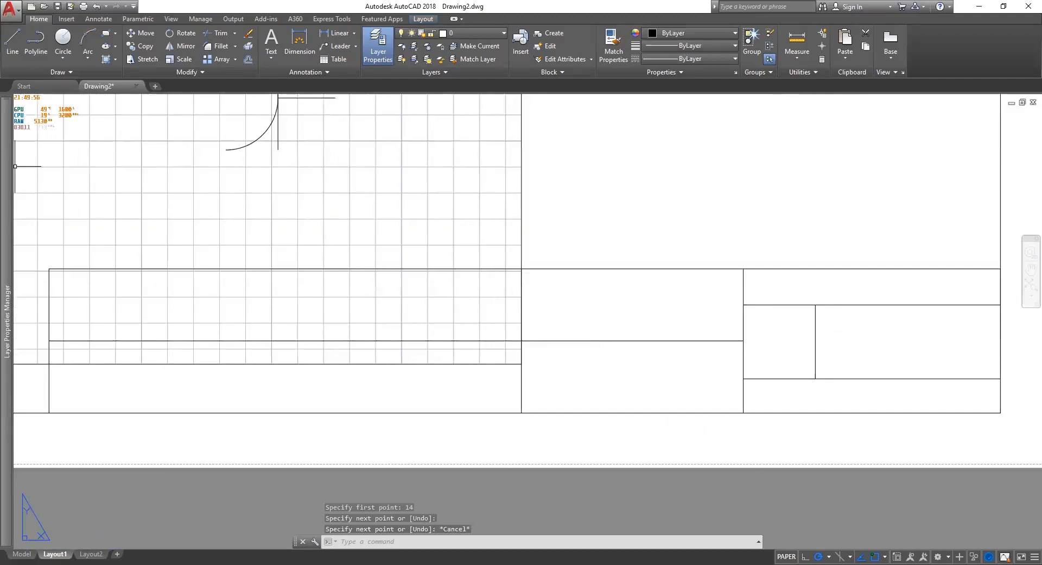
click(522, 268)
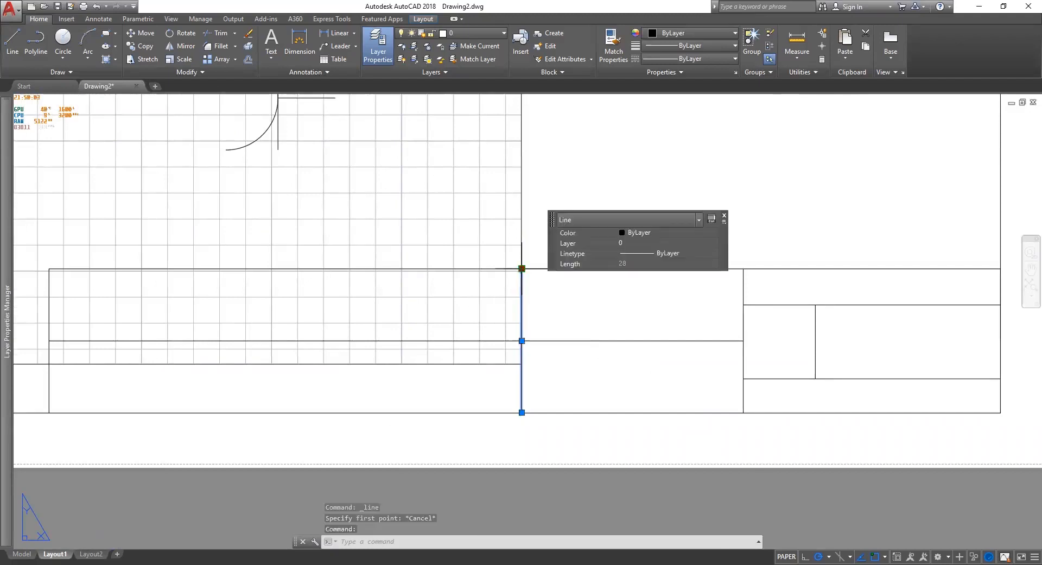
click(522, 268)
key(Escape)
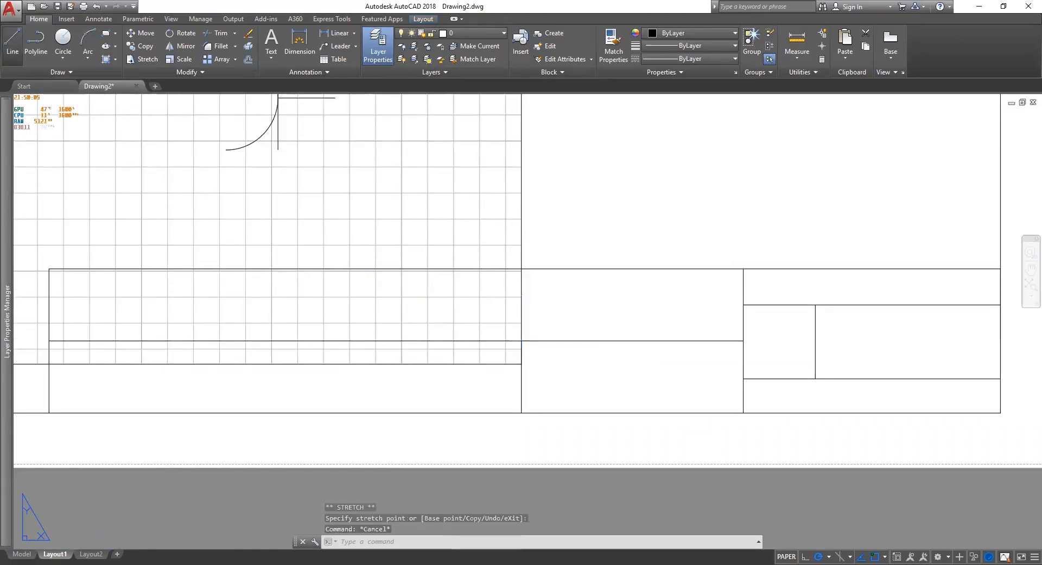
mouse_move(6, 101)
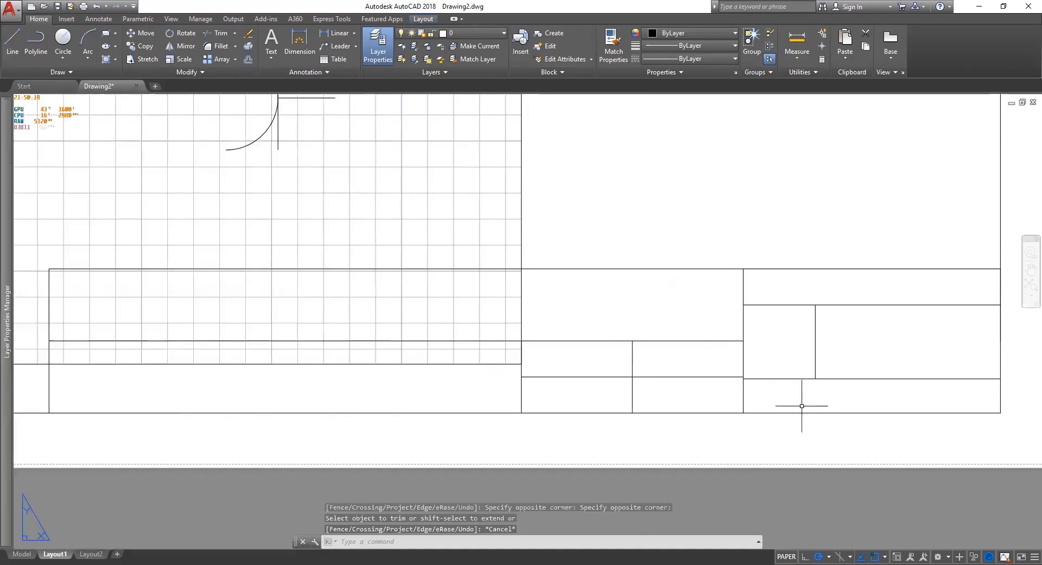
middle_drag(418, 341, 455, 345)
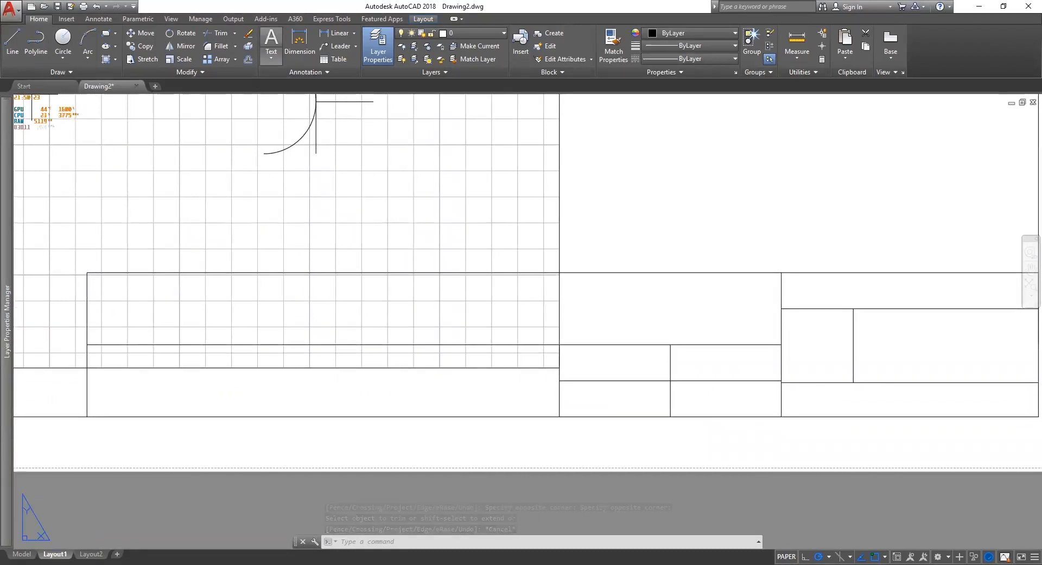
Draw a multiline text box across the heading row and justify it middle left.
click(271, 41)
click(87, 273)
click(782, 346)
click(372, 55)
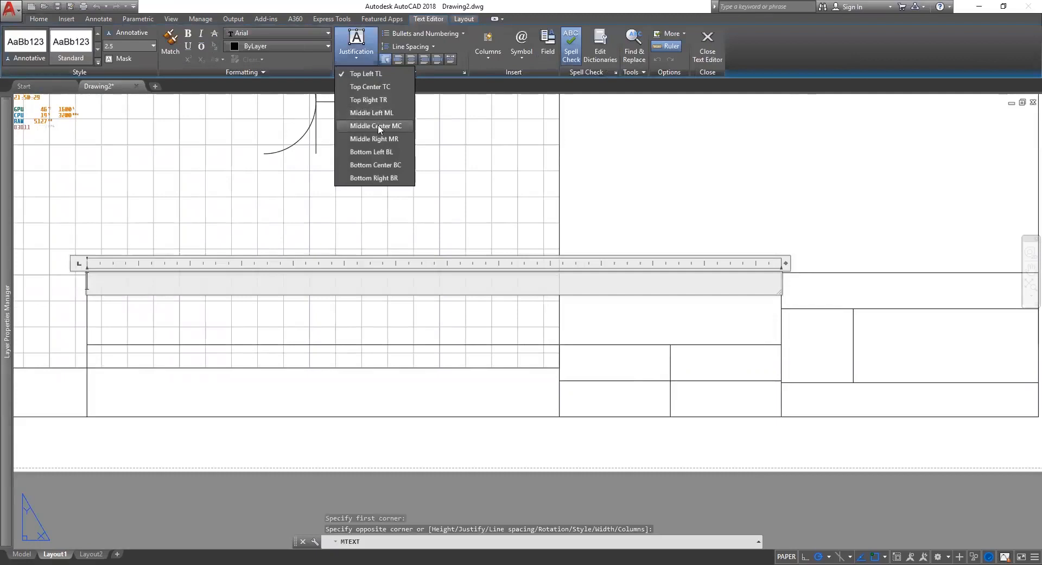
click(377, 125)
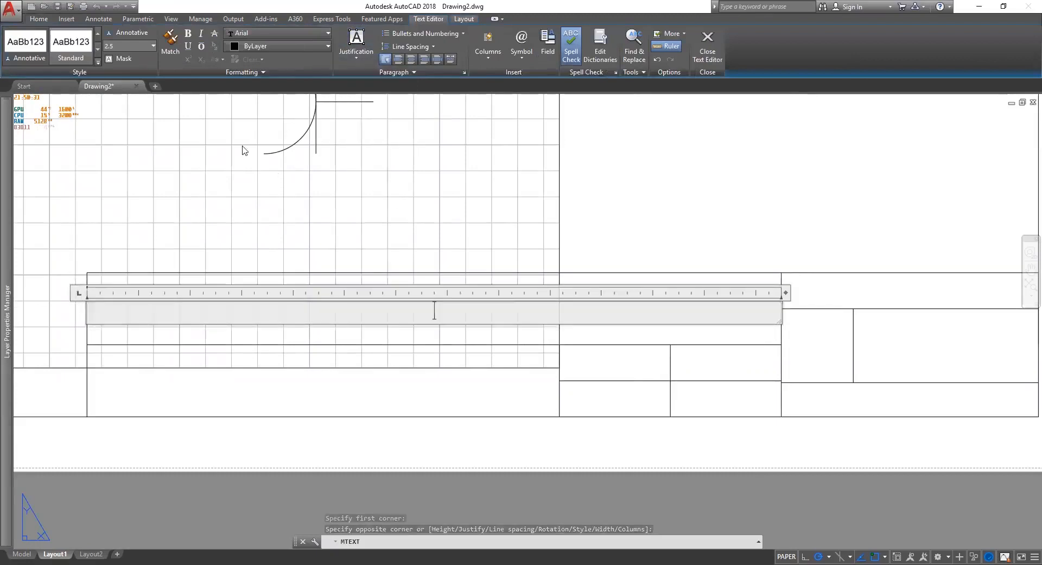
click(347, 48)
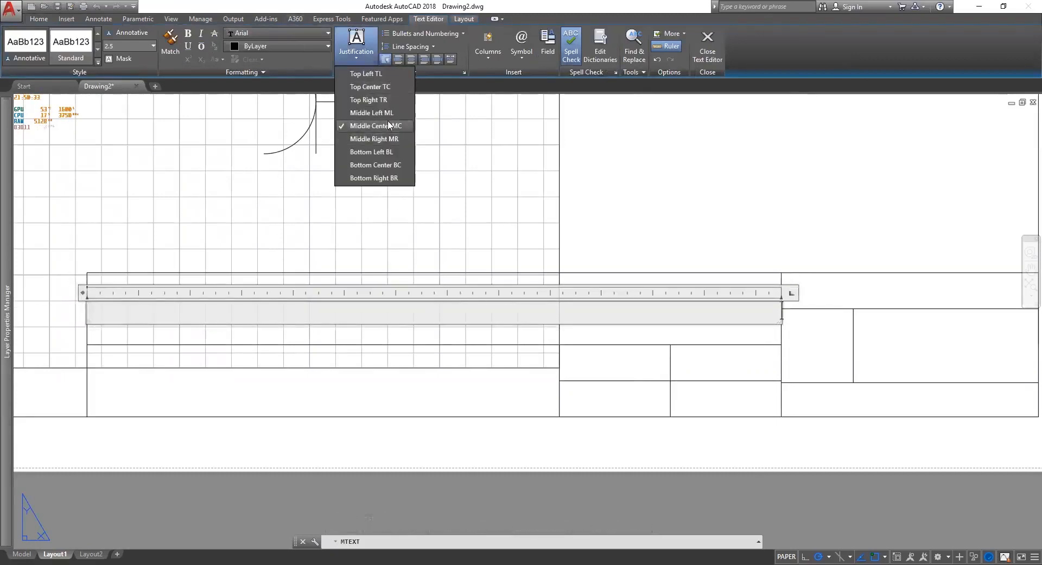
click(372, 112)
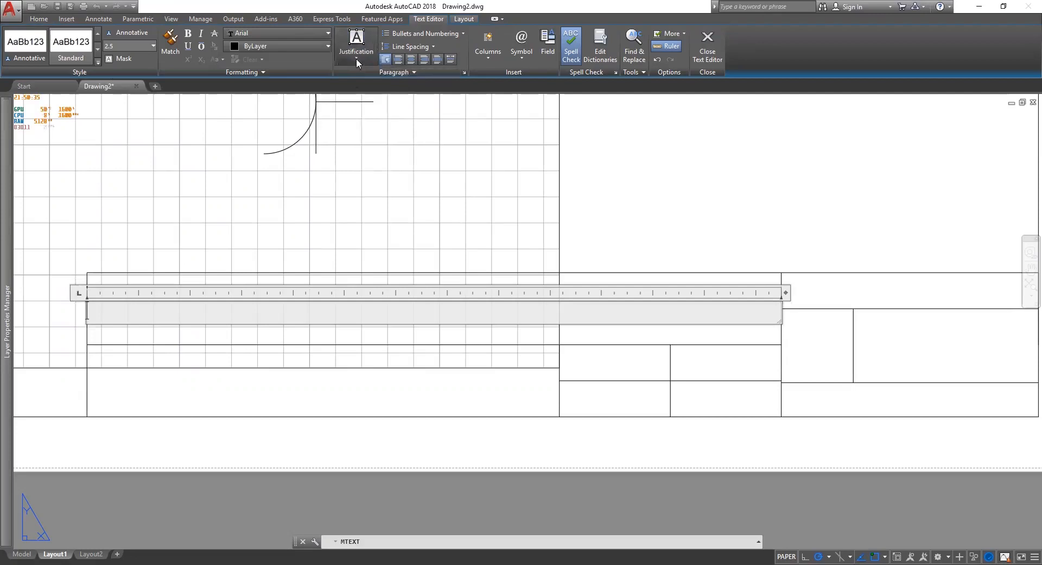
click(384, 73)
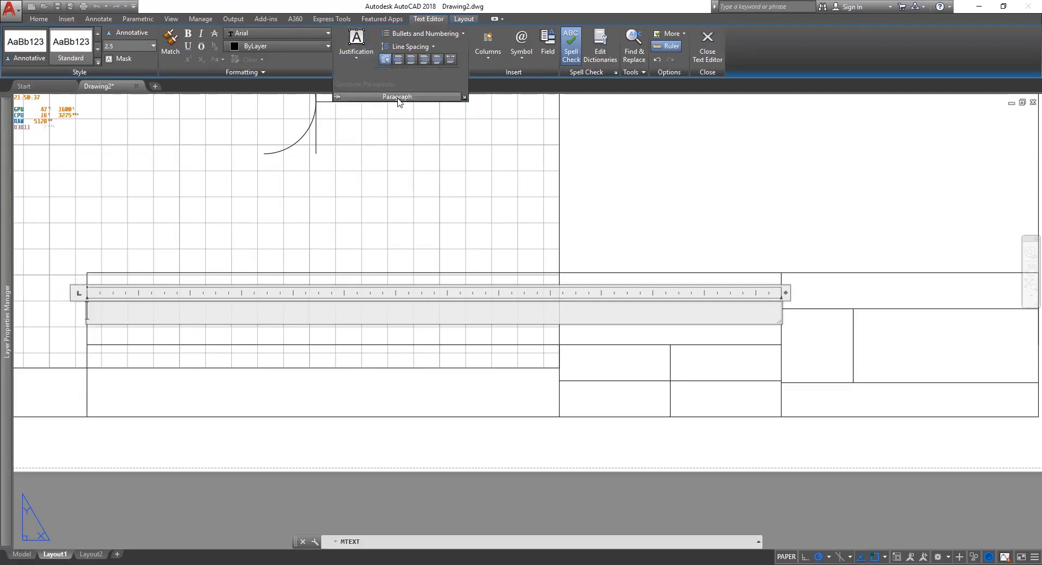
click(364, 60)
click(367, 57)
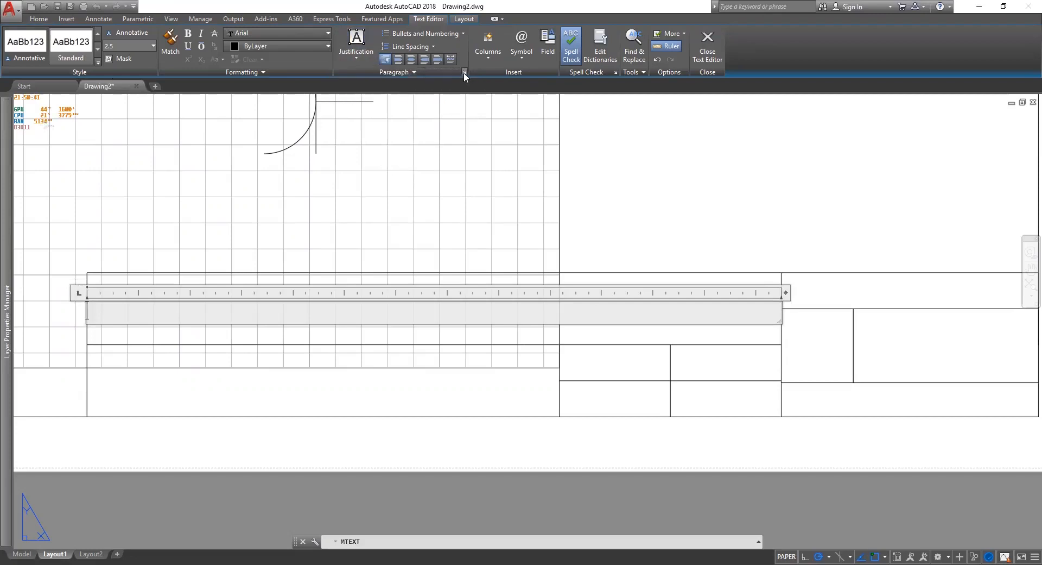
Set the paragraph's first-line, hanging and right indents to 1.
click(464, 72)
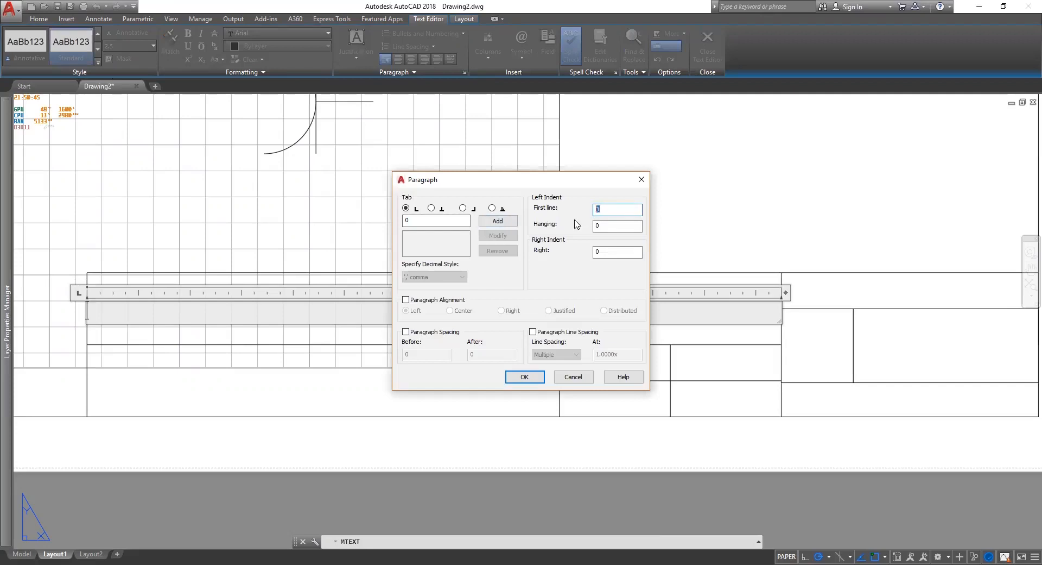
text(1)
key(Tab)
text(1)
key(Tab)
text(1)
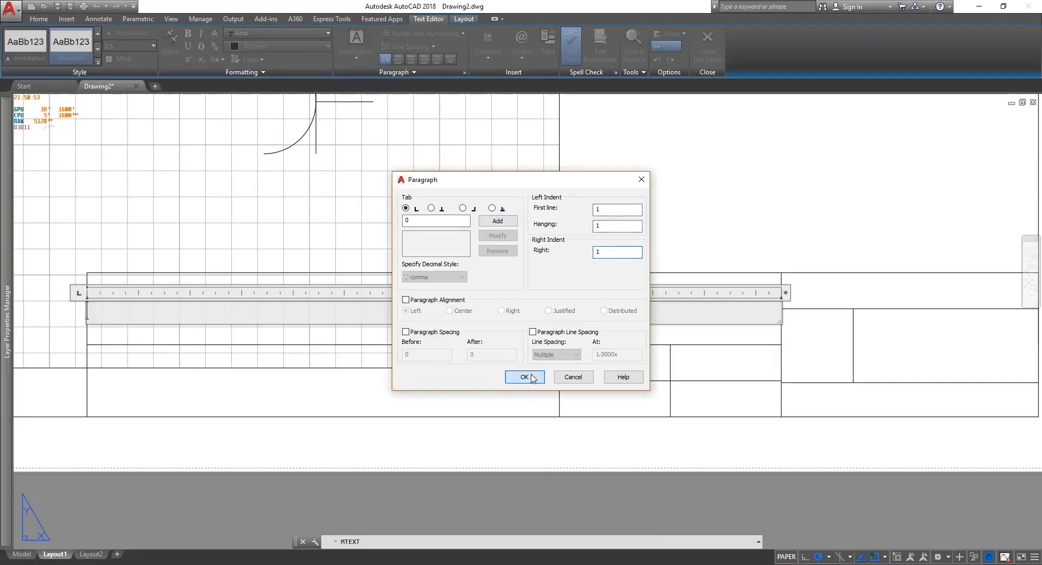
click(531, 376)
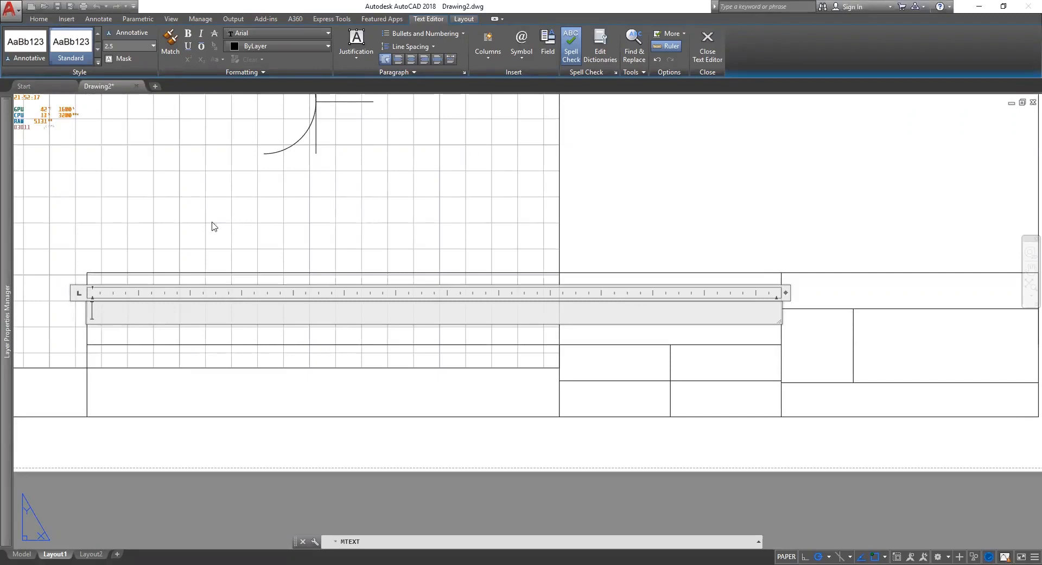
Type 'SIMBOL SIMBOL LISTRIK' at text height 3 and distribute it across the row.
click(136, 45)
text(3)
key(Return)
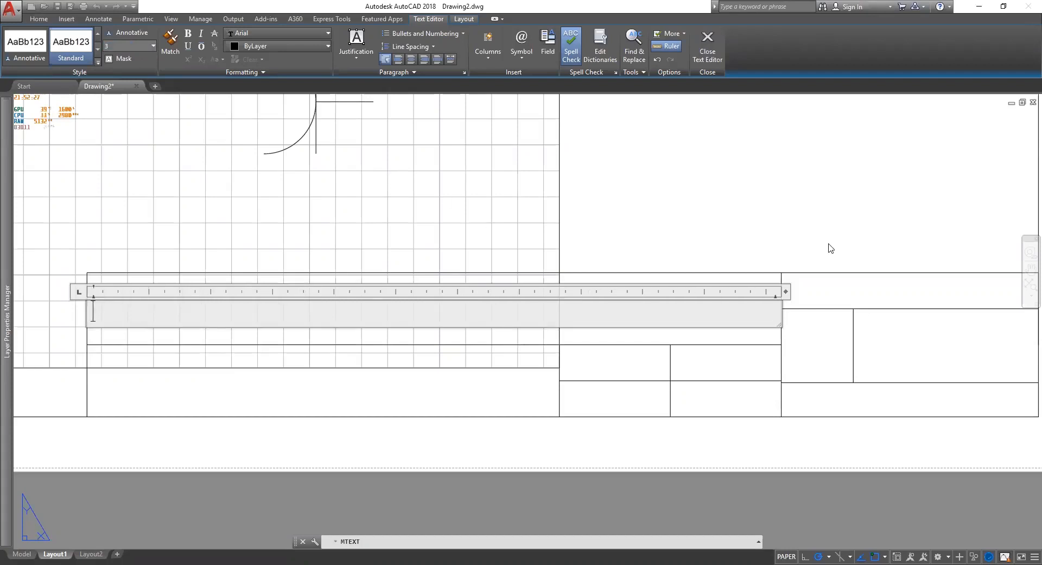
text(Simbo)
key(BackSpace)
key(BackSpace)
key(BackSpace)
key(BackSpace)
key(BackSpace)
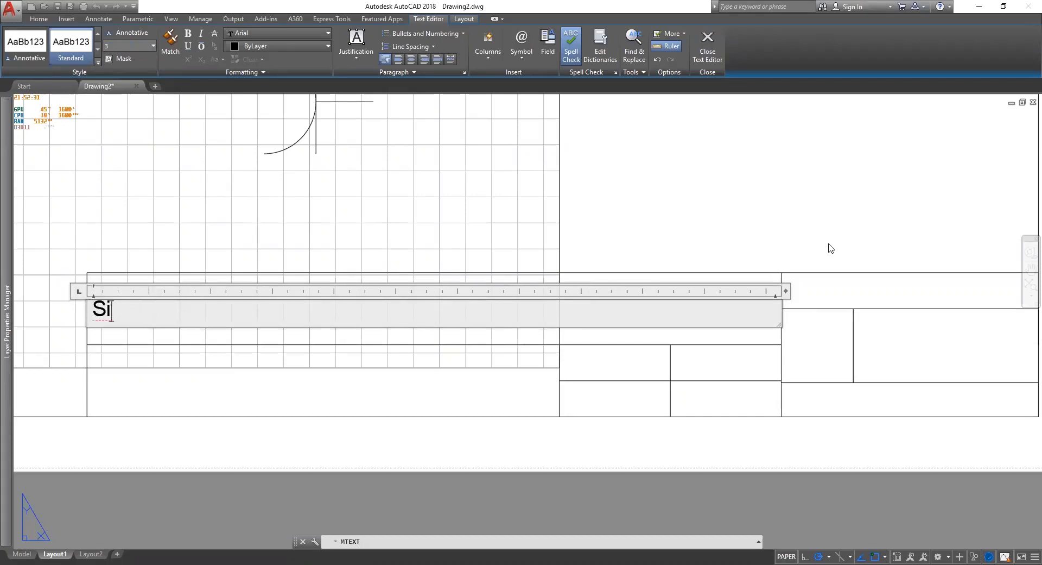
text(SIMBOL SIMBO)
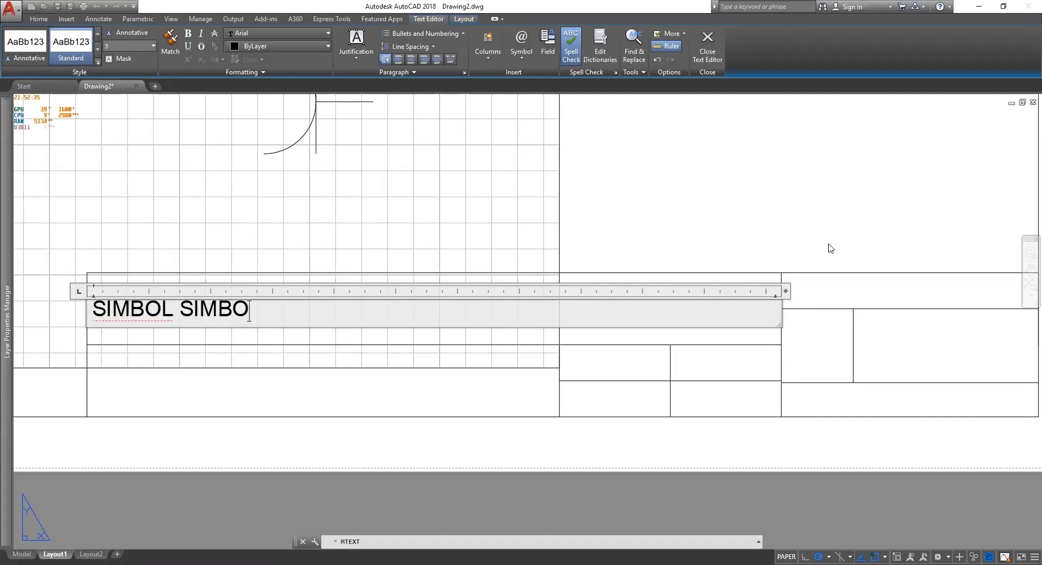
text(L LISTRIK)
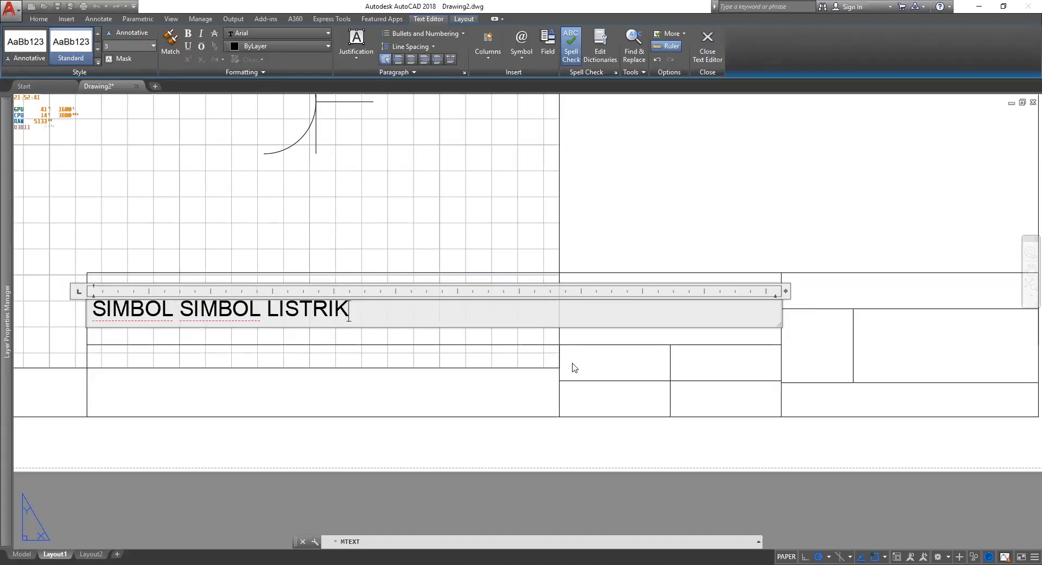
key(ctrl+a)
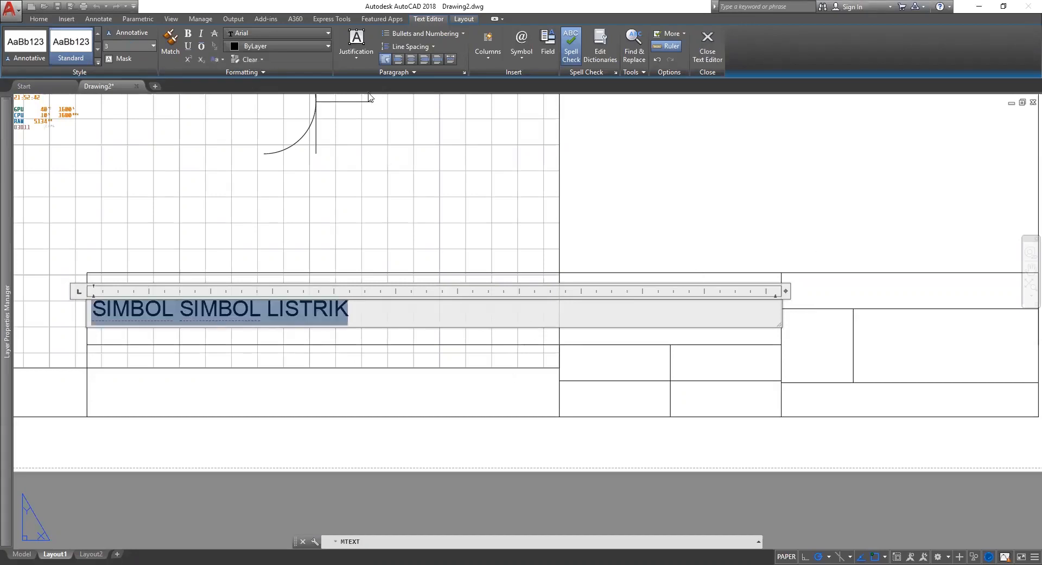
click(448, 62)
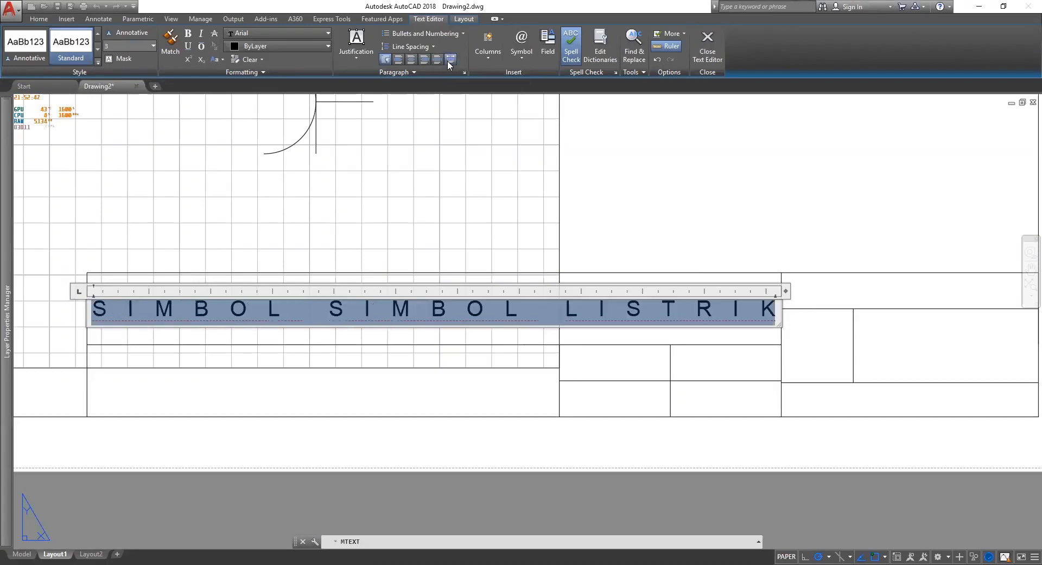
click(697, 455)
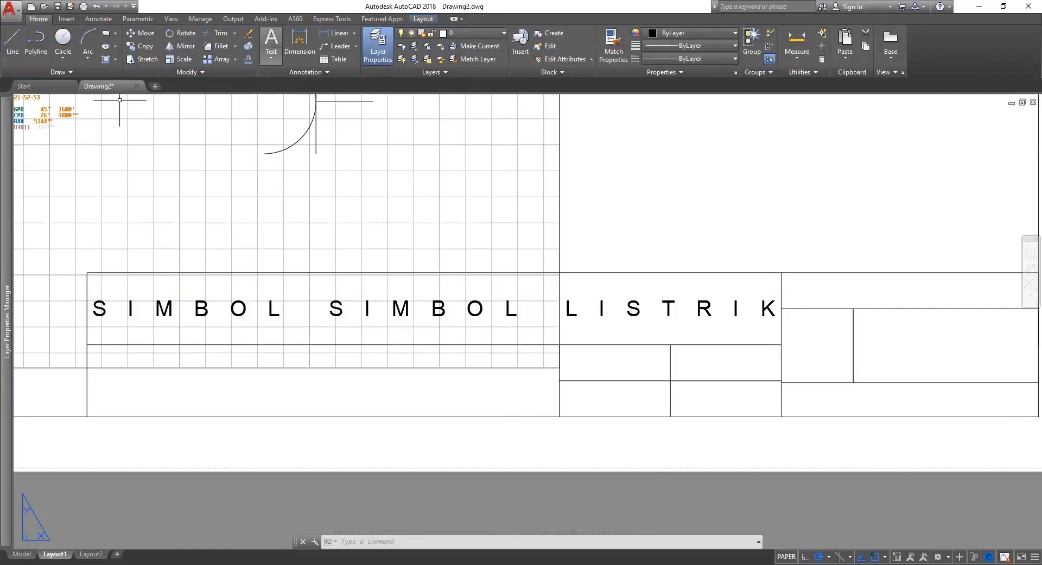
click(87, 367)
click(560, 416)
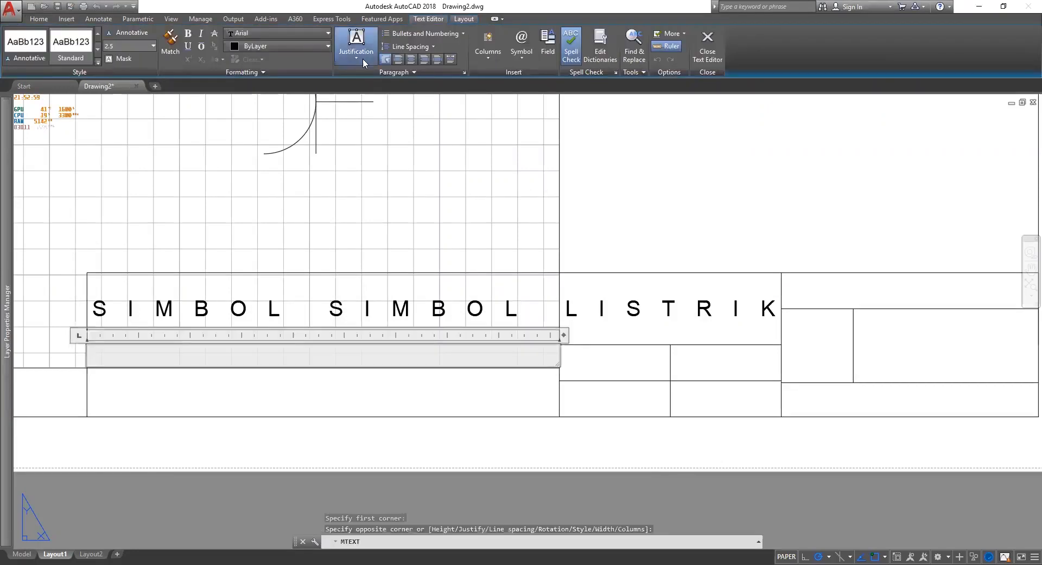
click(356, 43)
click(396, 126)
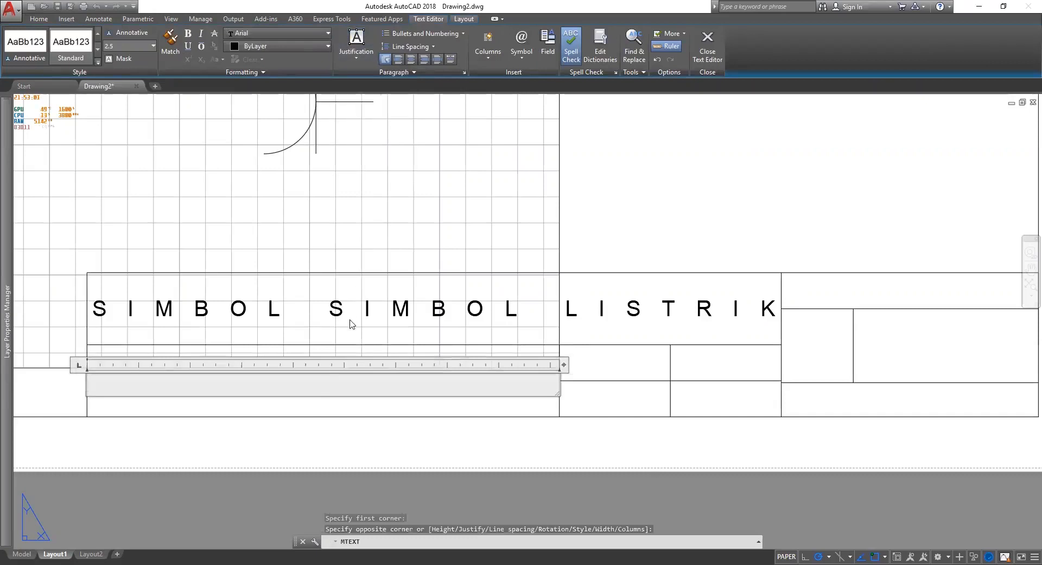
click(358, 57)
scroll(365, 38, up, 2)
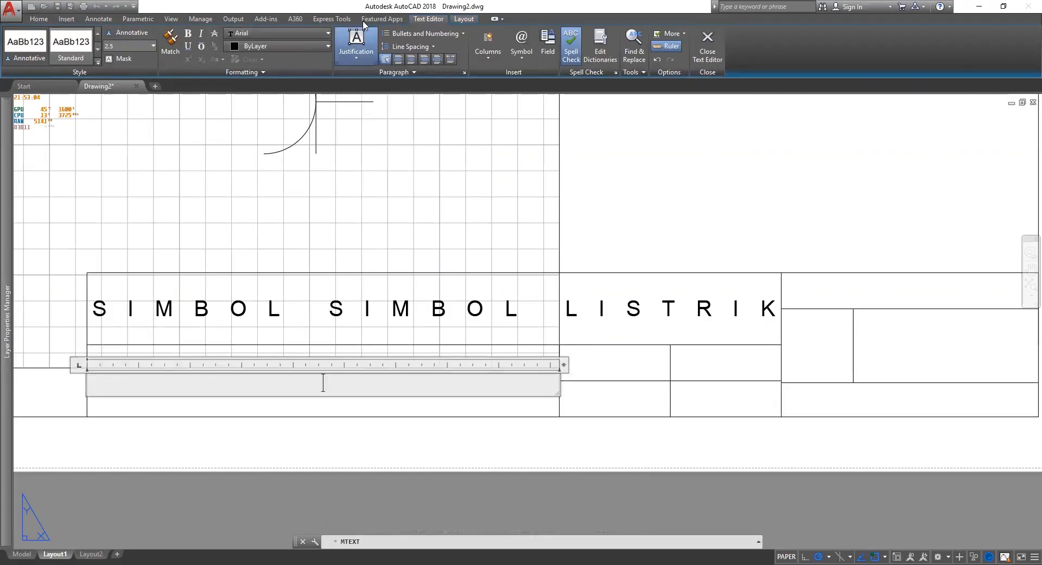
click(40, 20)
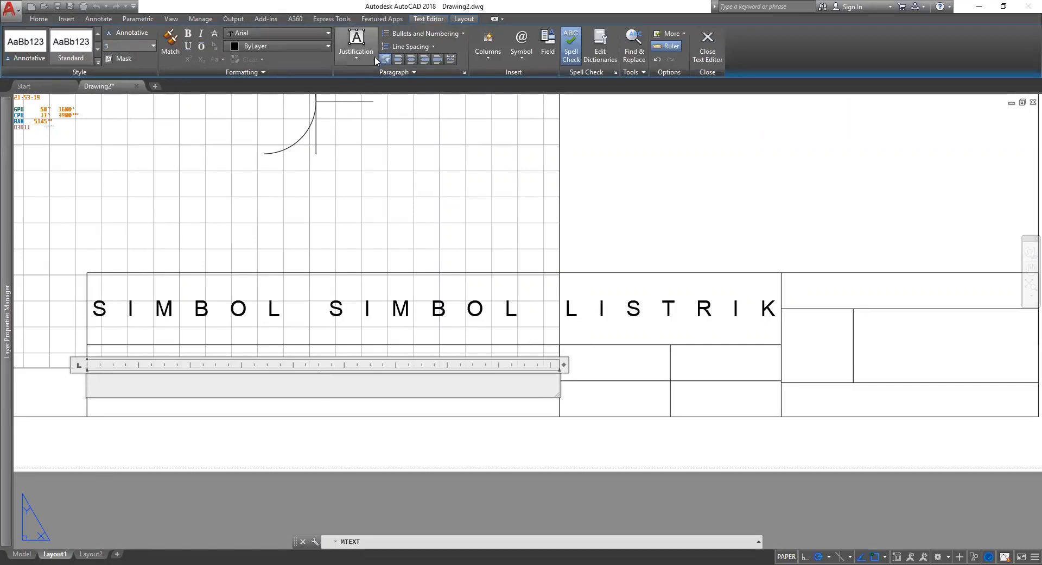
click(450, 60)
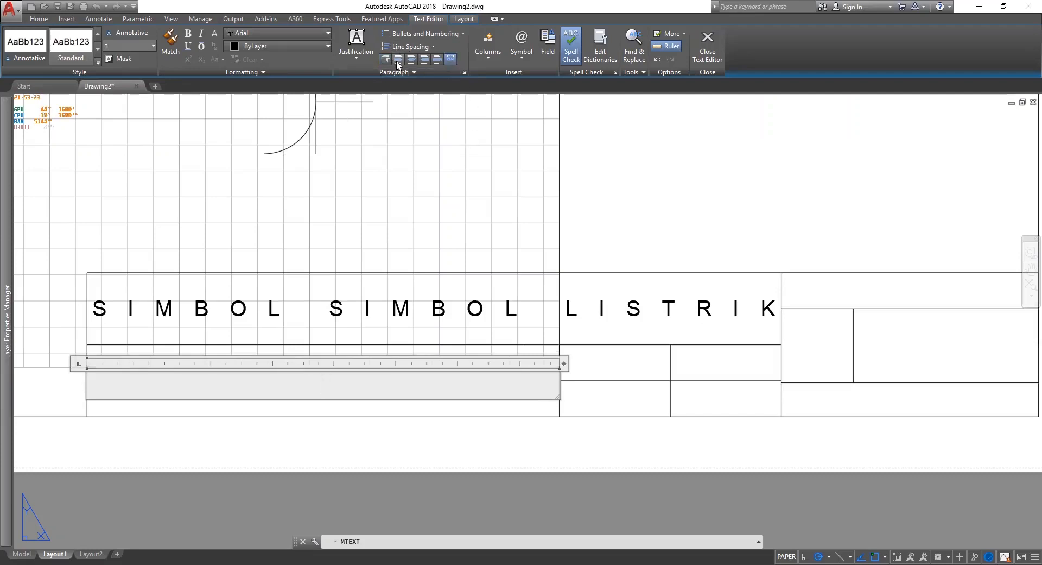
click(357, 41)
click(369, 120)
click(362, 40)
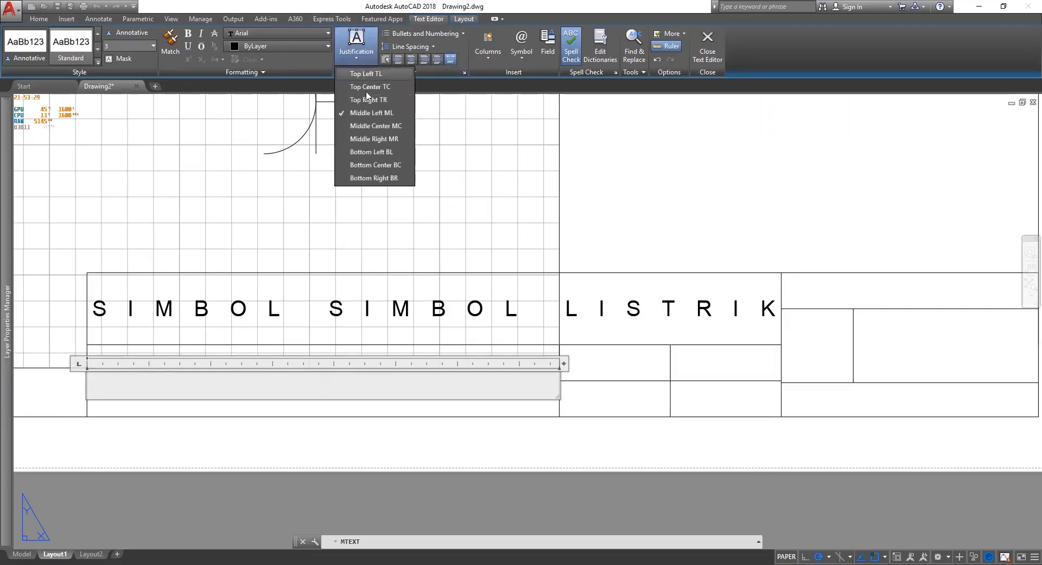
click(368, 114)
text(A)
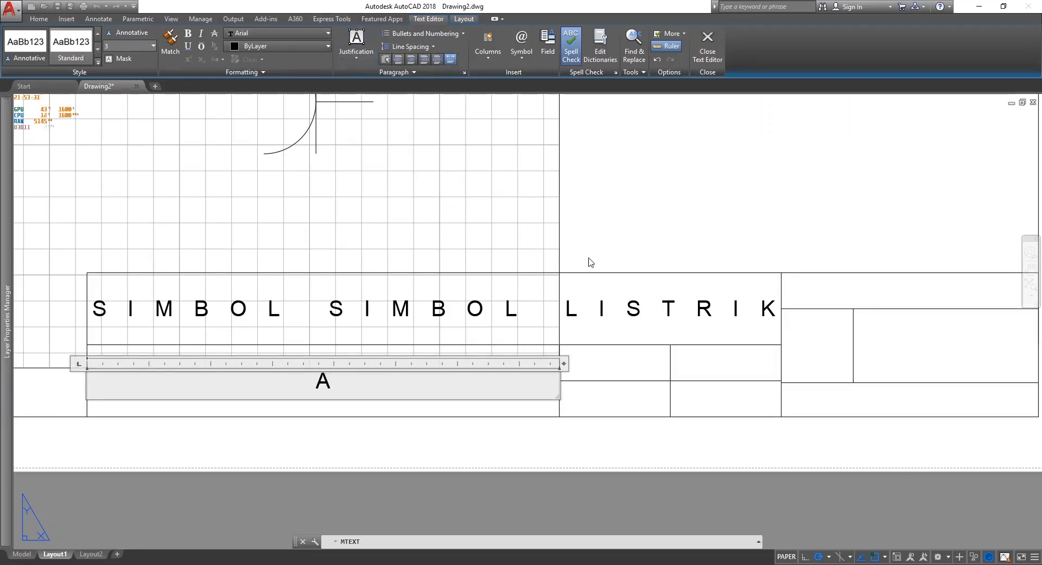
key(BackSpace)
text(A)
key(ctrl+a)
click(354, 52)
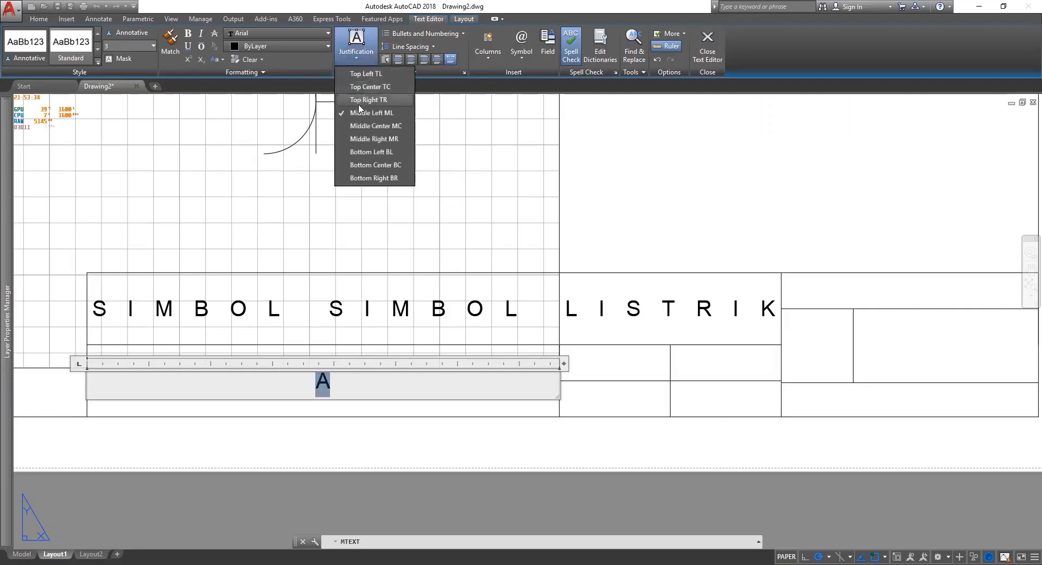
click(359, 126)
click(364, 61)
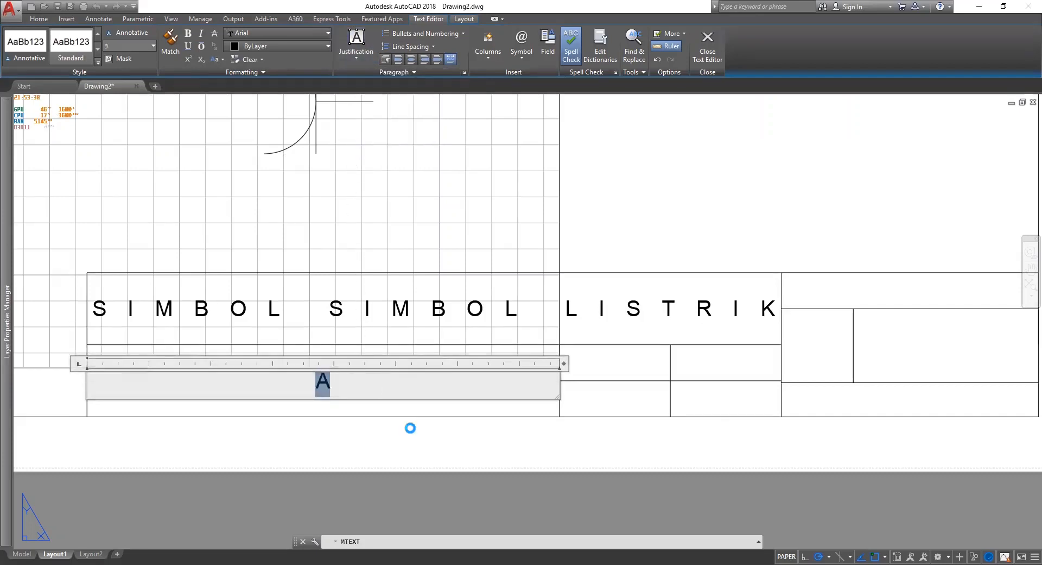
key(Escape)
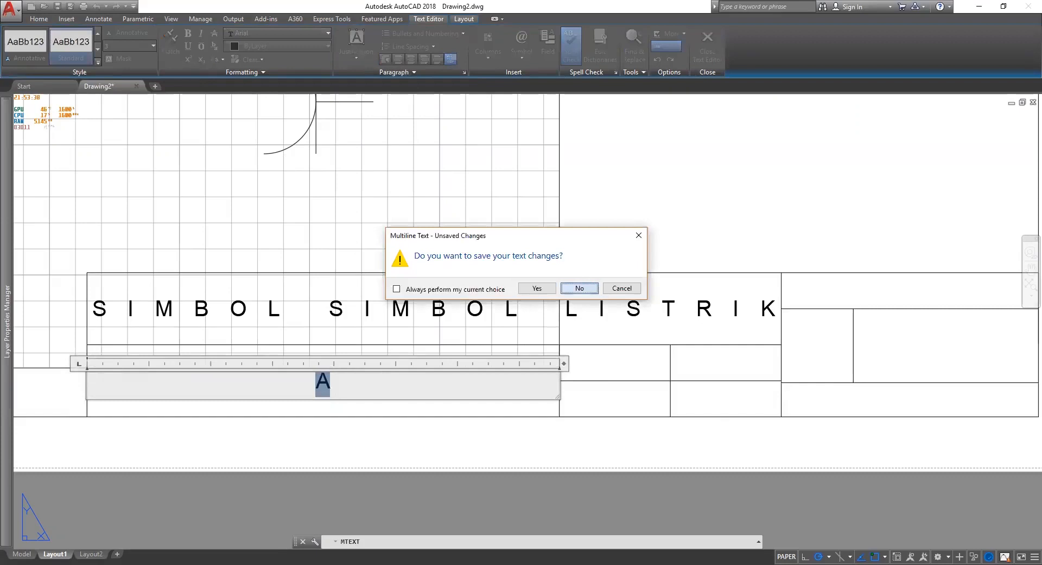
click(579, 288)
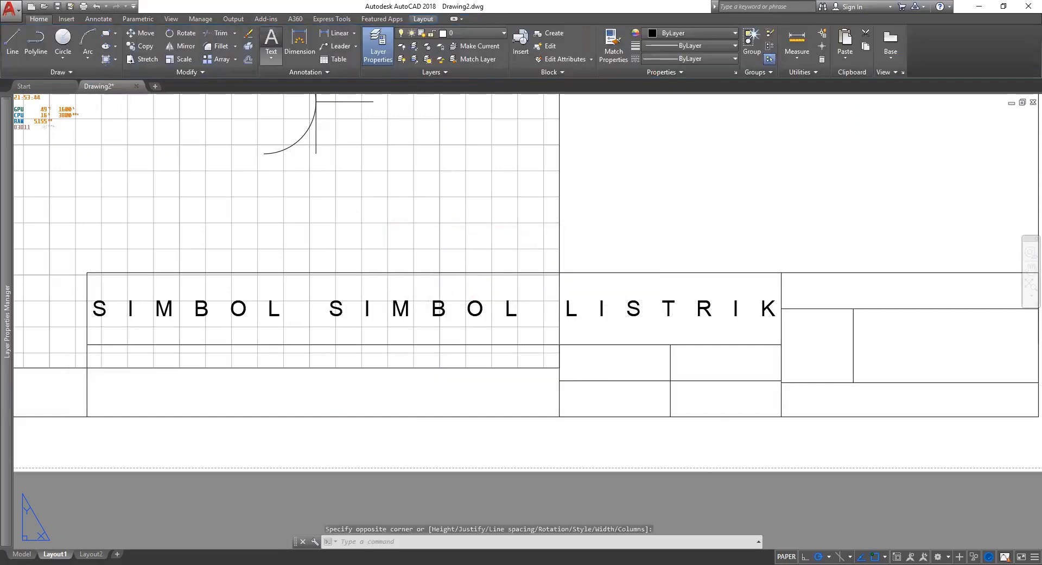
click(561, 423)
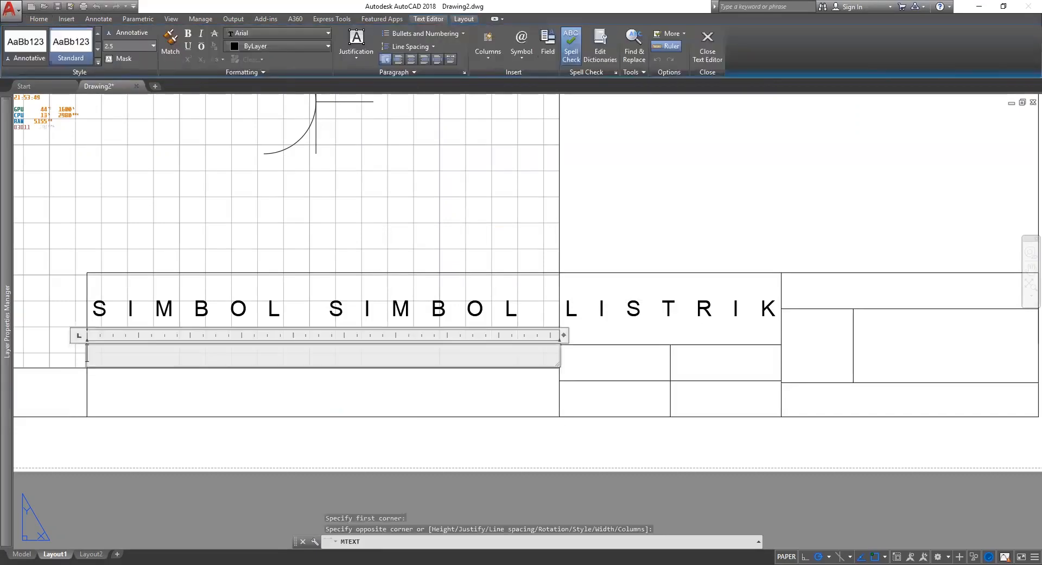
key(Escape)
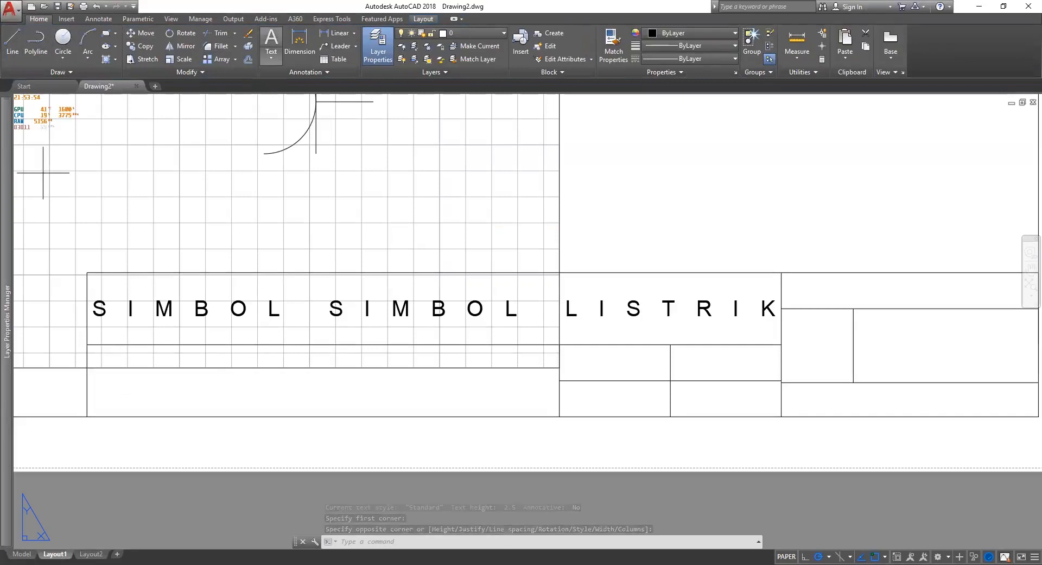
click(560, 415)
Justify the subtitle text box middle centre with first-line, hanging and right indents of 1.
click(356, 42)
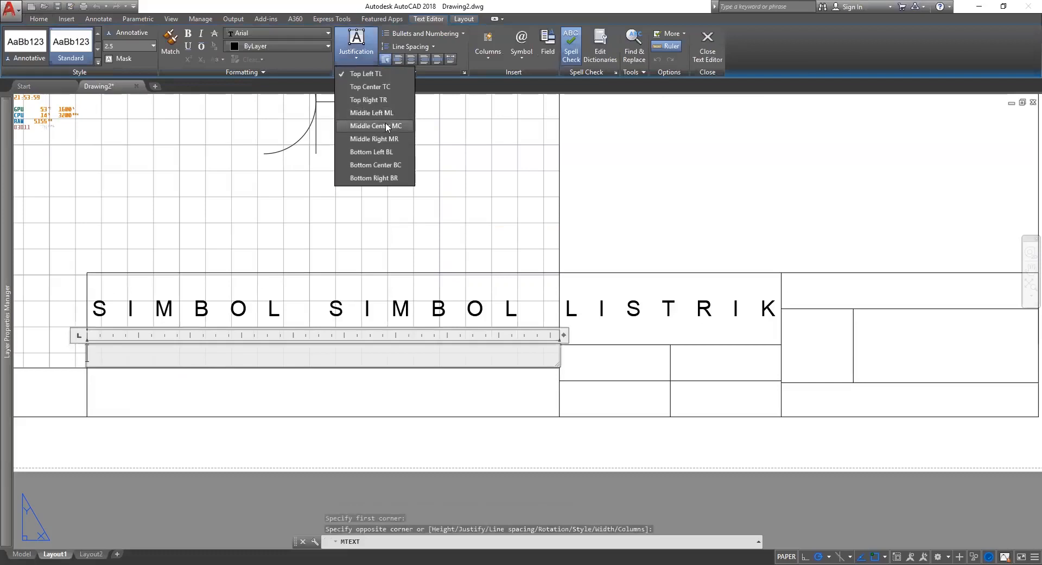
click(374, 113)
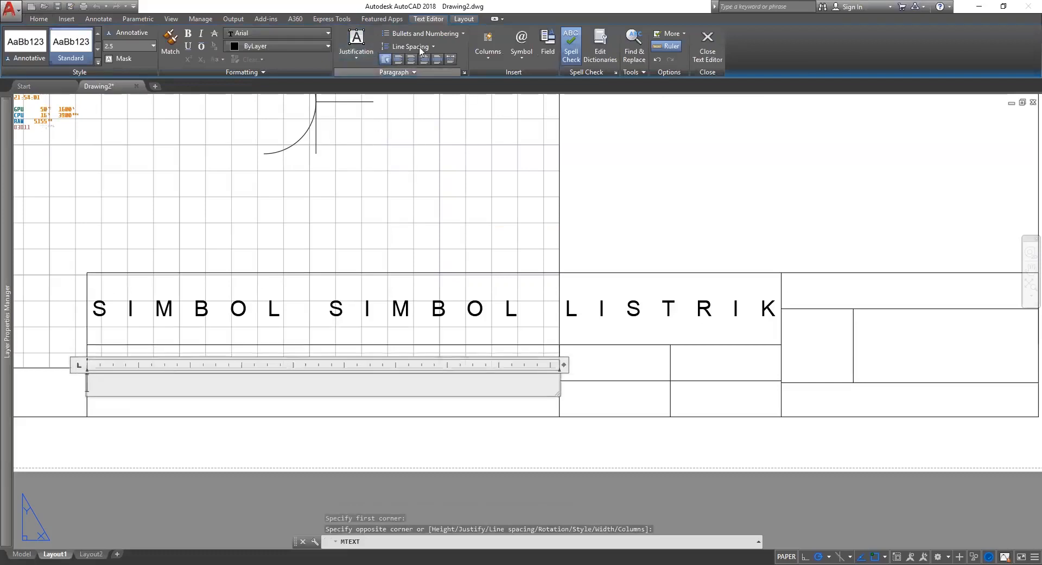
click(373, 50)
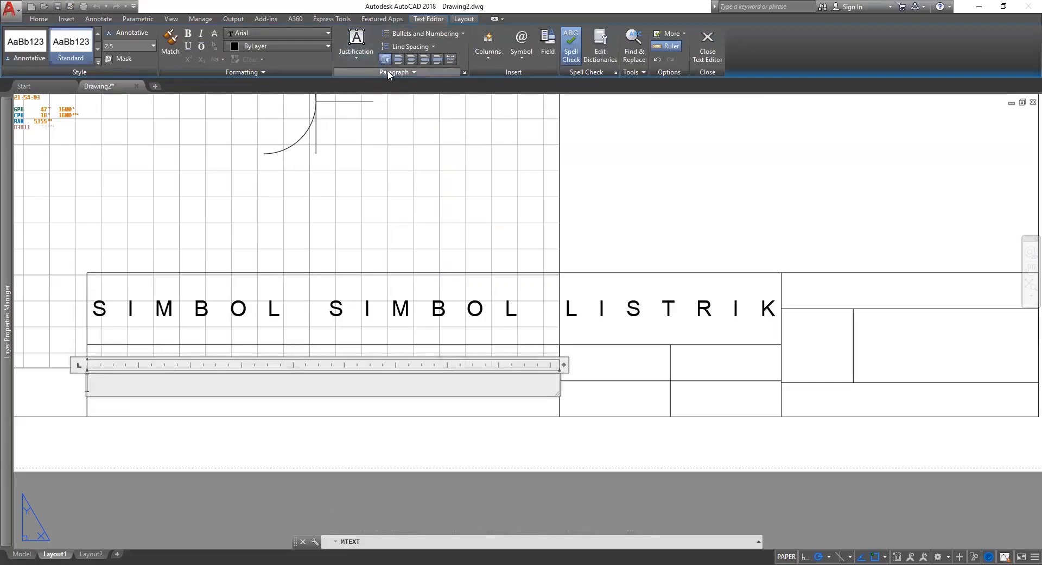
click(464, 73)
double_click(600, 209)
text(1)
key(Tab)
text(1)
key(Tab)
text(1)
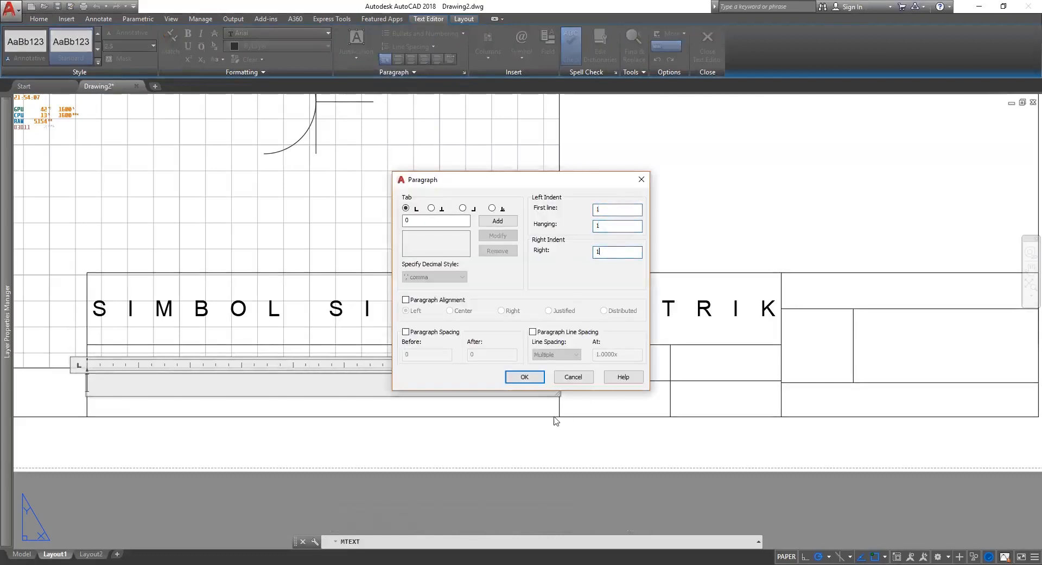
click(524, 376)
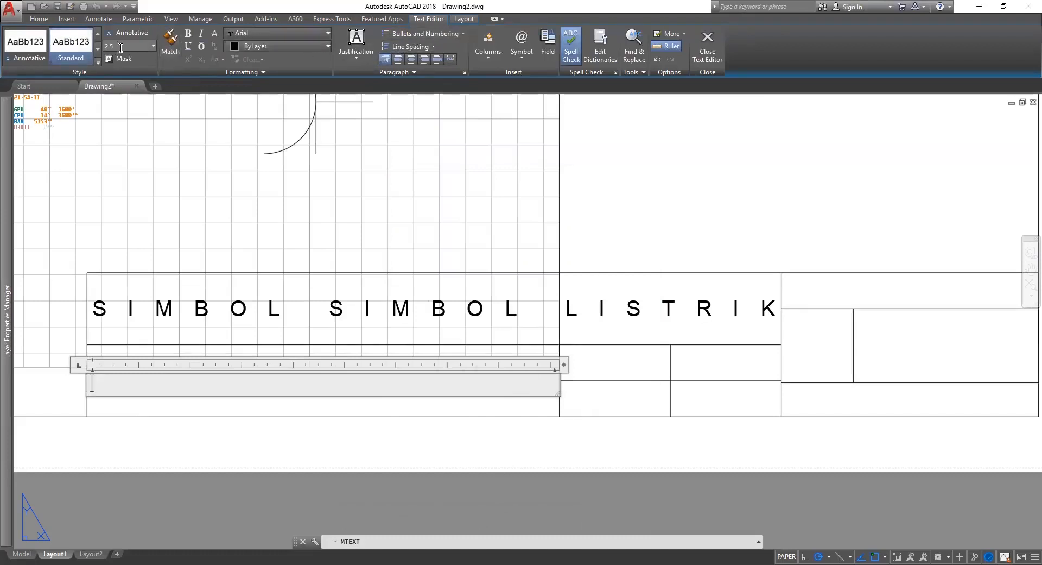
Type 'WORKSHO ELECTRO POLINEMA' at height 3 and distribute it across the cell.
text(3)
key(Return)
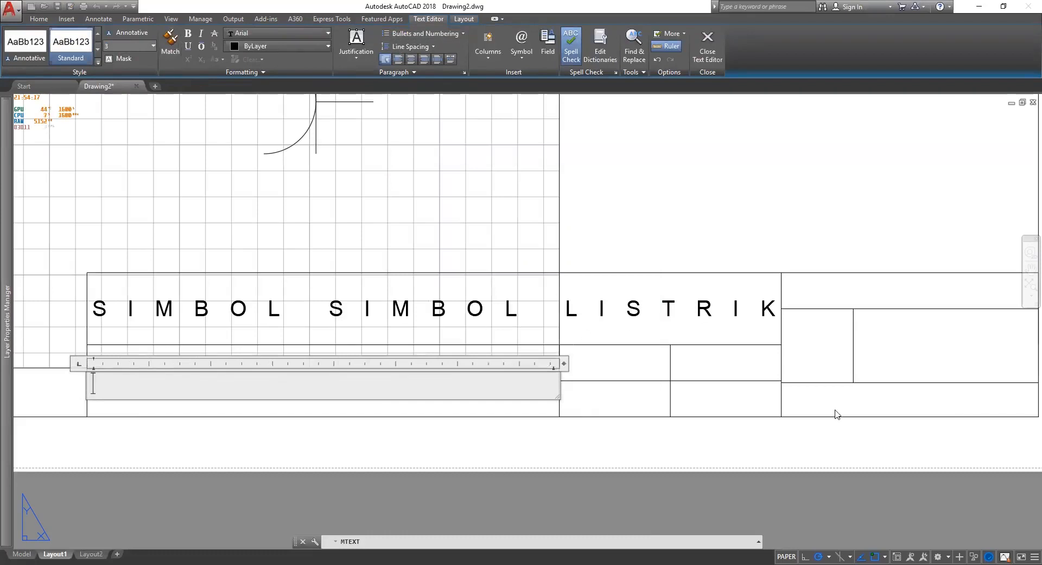
text(wOR)
key(BackSpace)
key(BackSpace)
key(BackSpace)
text(WO)
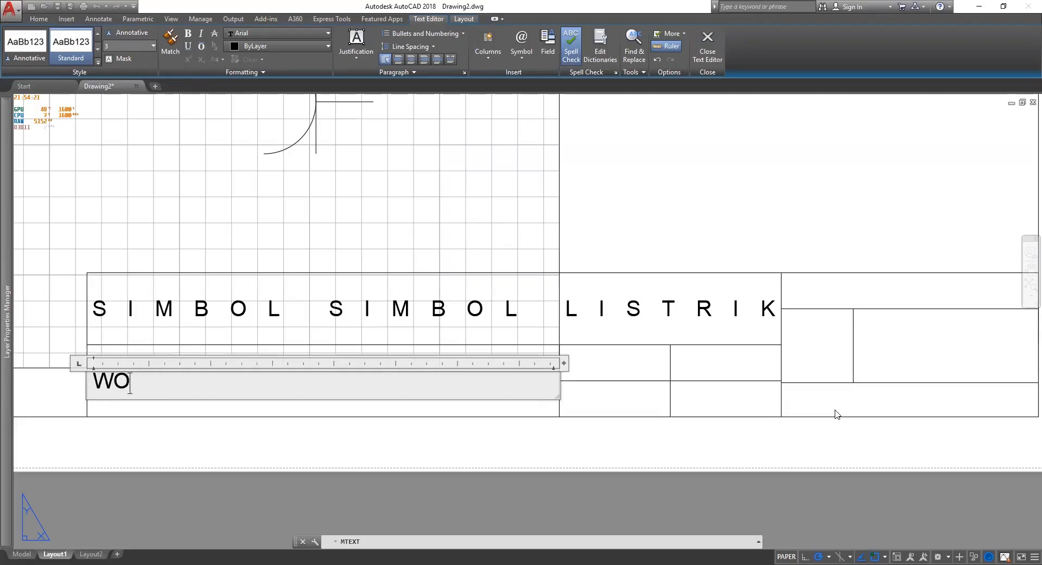
text(RKSHO ELE)
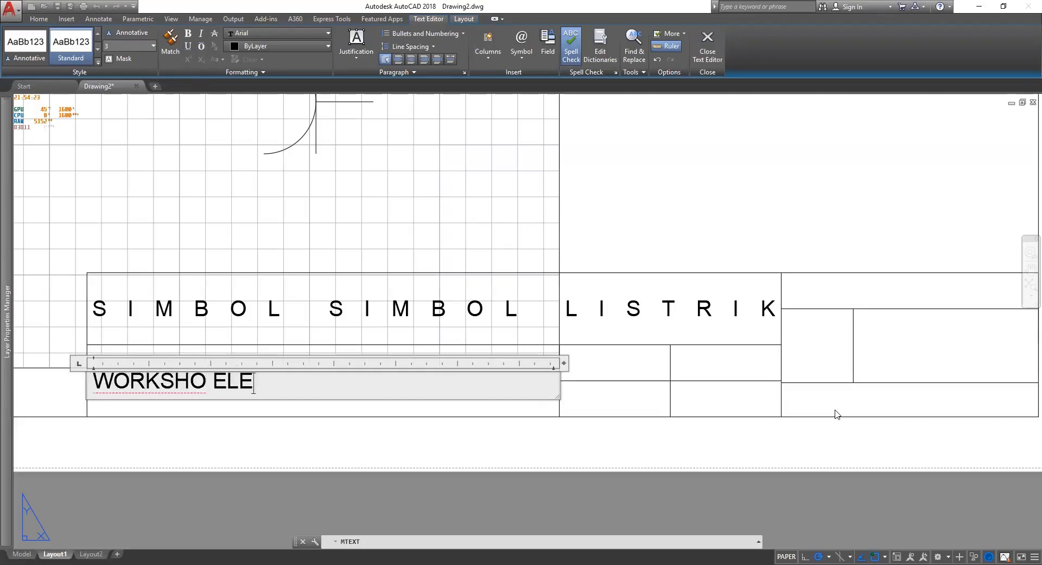
text(CTRO POL)
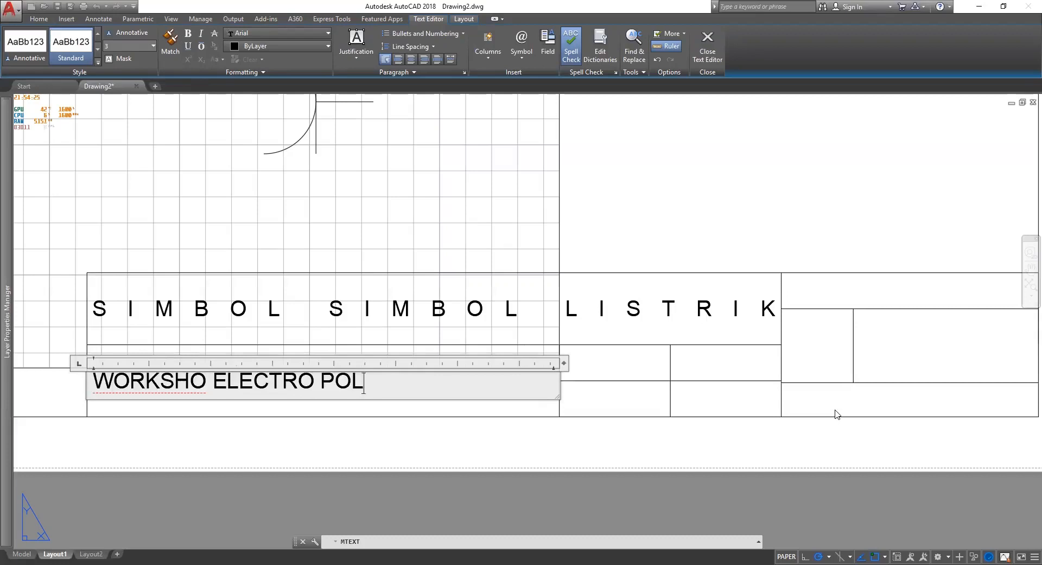
text(INEMA)
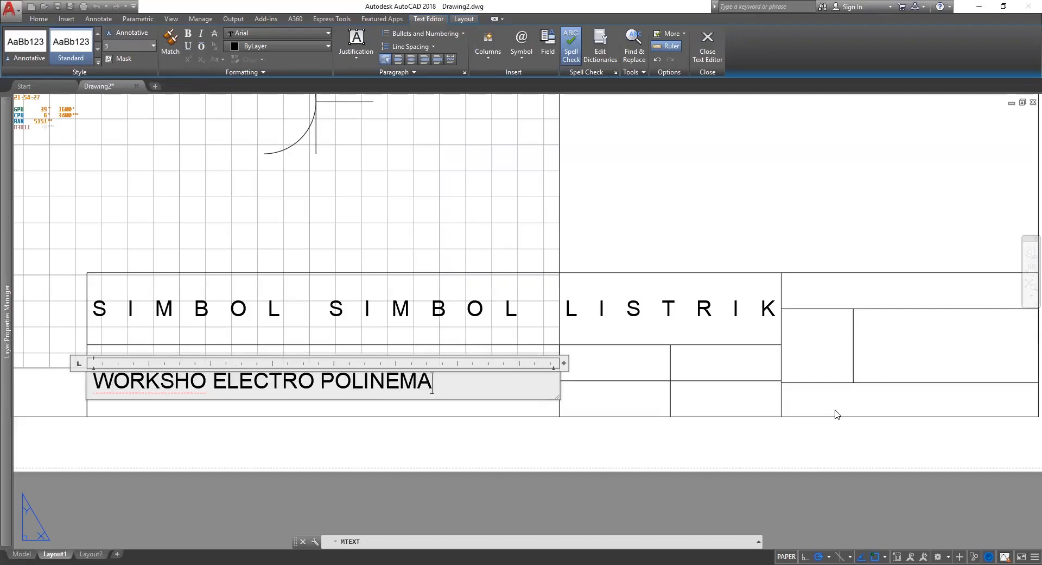
key(ctrl+a)
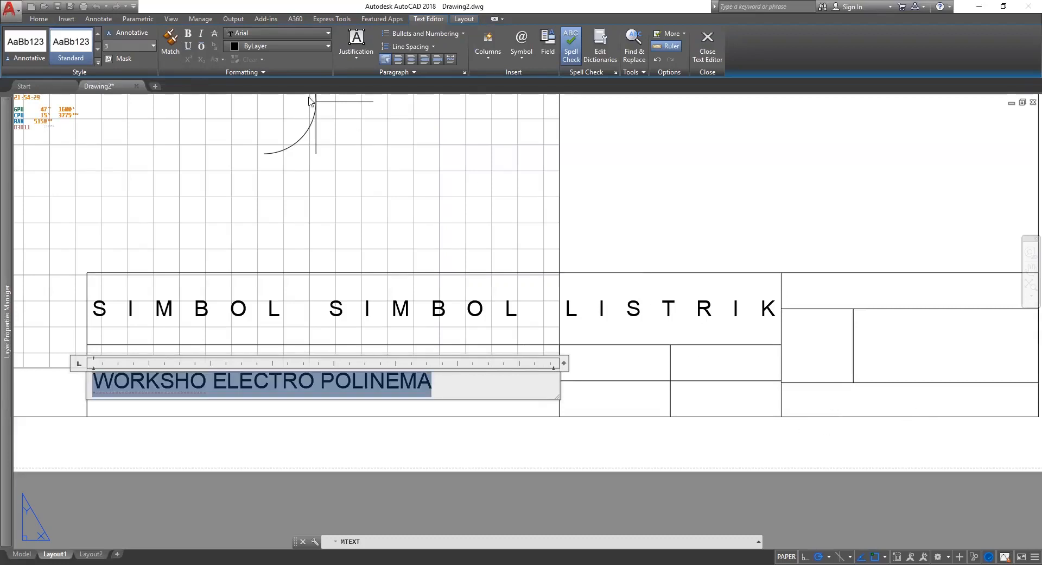
click(450, 59)
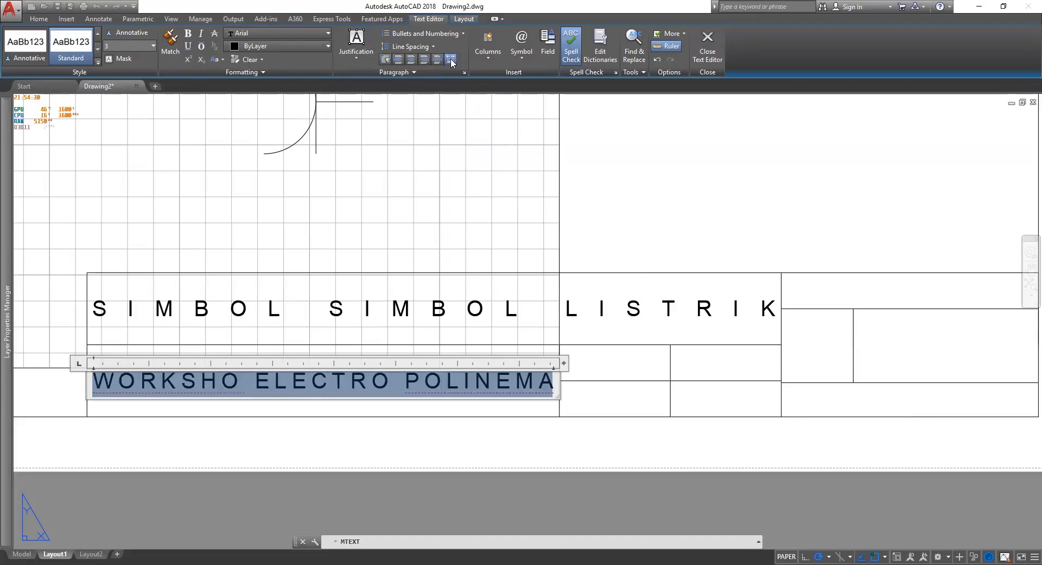
click(689, 213)
scroll(710, 205, down, 3)
scroll(710, 205, up, 1)
scroll(610, 295, up, 4)
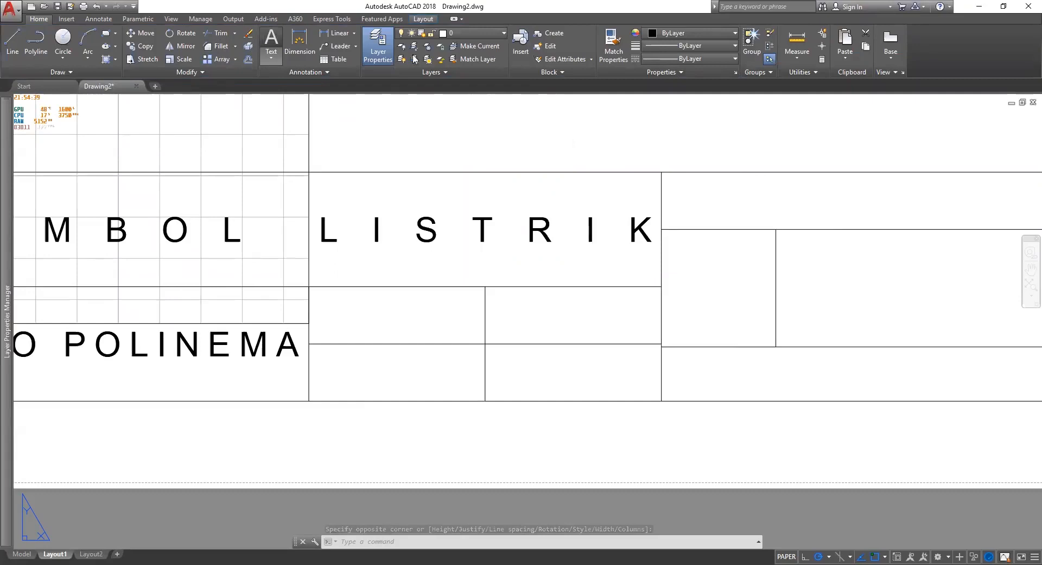
Place a text box in the next cell and justify it middle left.
click(485, 344)
click(356, 43)
click(402, 125)
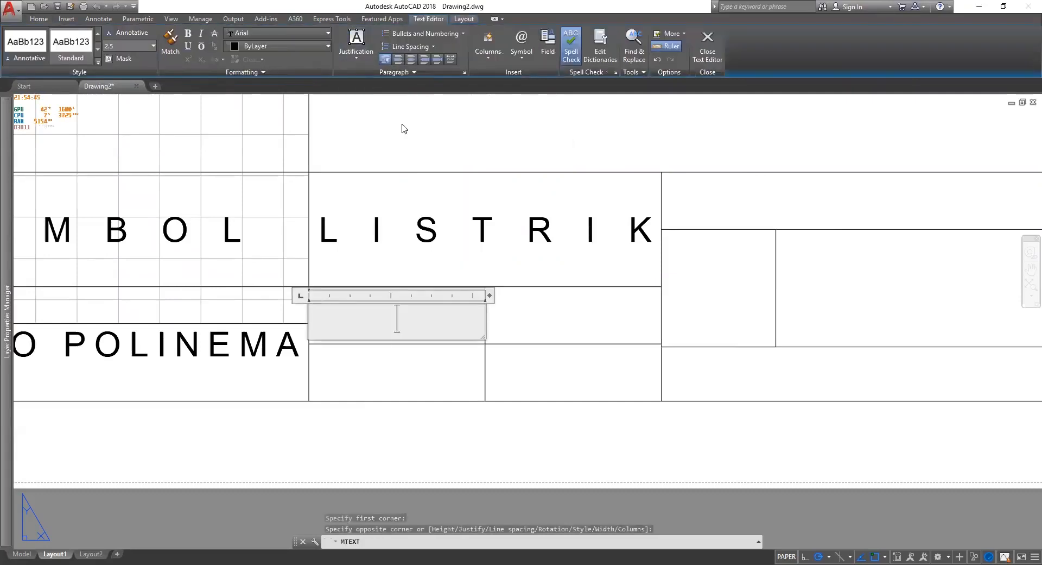
click(374, 63)
click(395, 136)
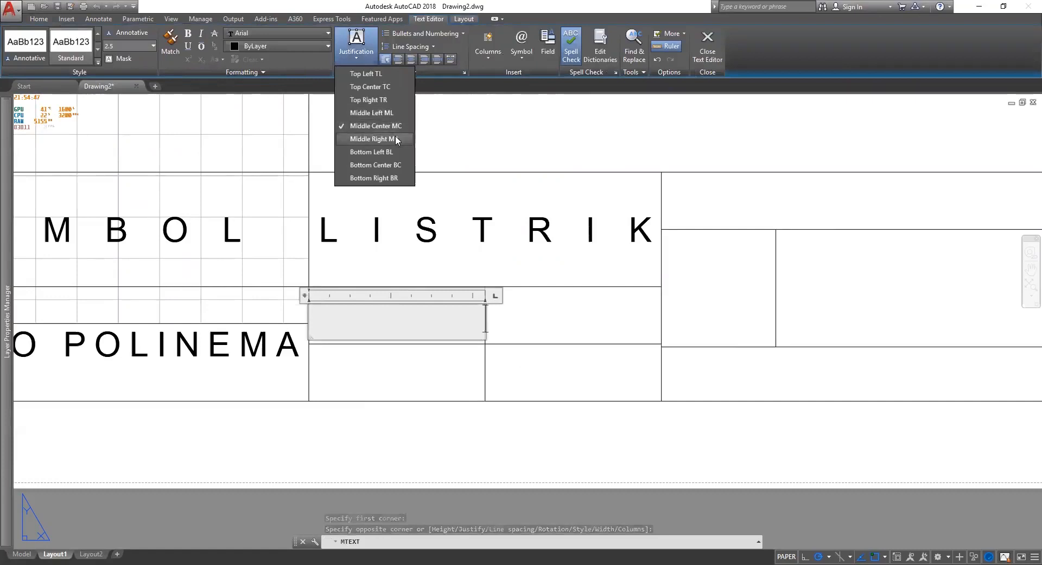
click(366, 56)
click(392, 112)
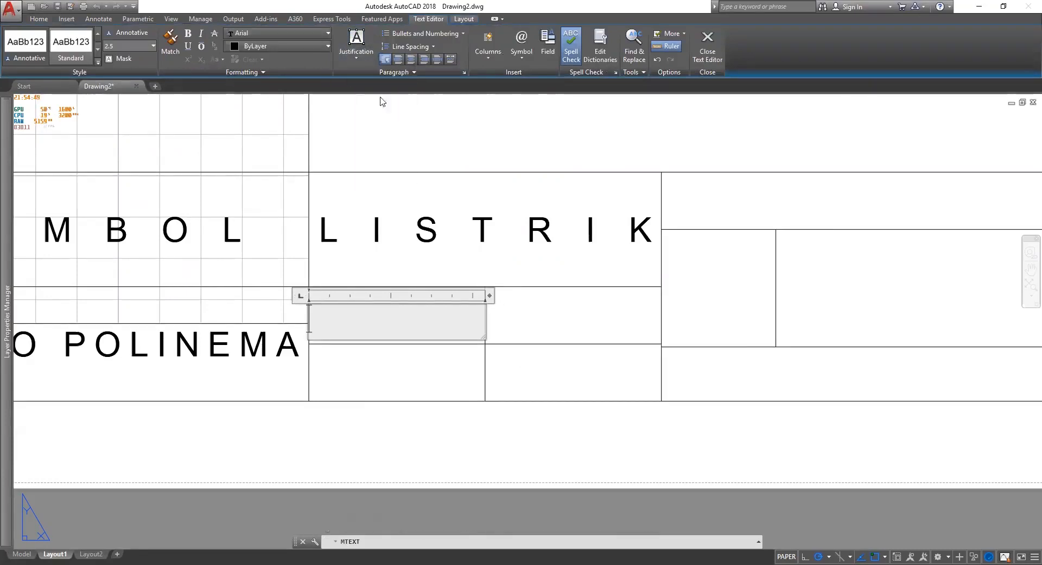
Set the first-line, hanging and right paragraph indents to 1.
click(464, 72)
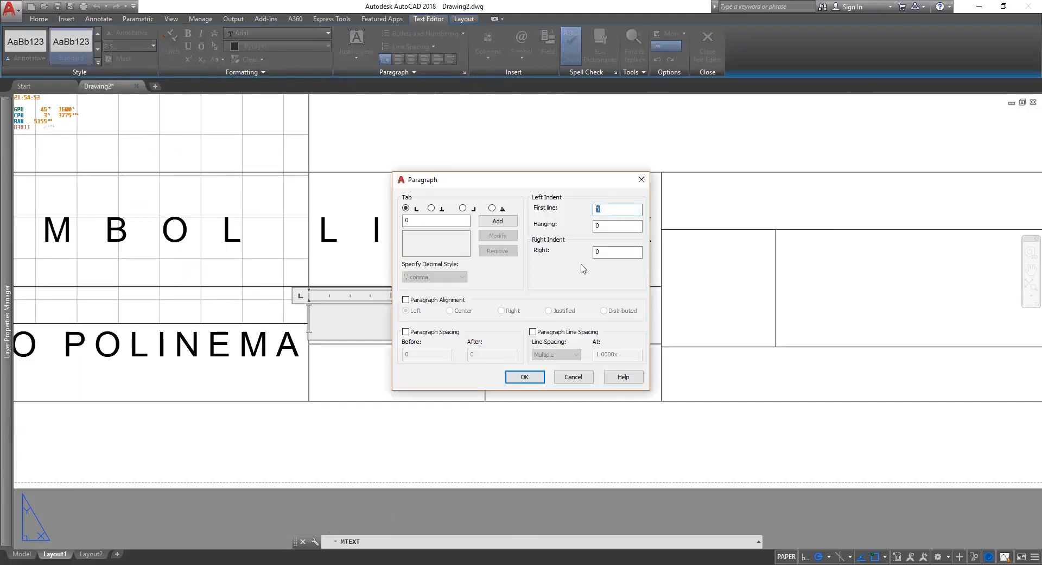
text(1)
key(Tab)
text(1)
key(Tab)
text(1)
click(525, 377)
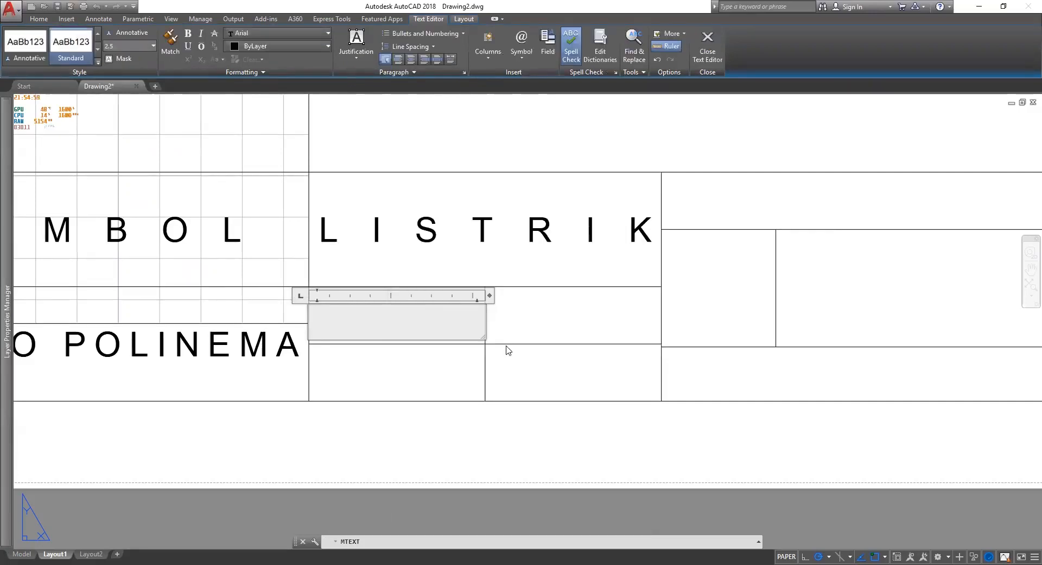
Type the date label 'Tgl: 03-03-2022'.
text(t)
key(BackSpace)
text(Tangga)
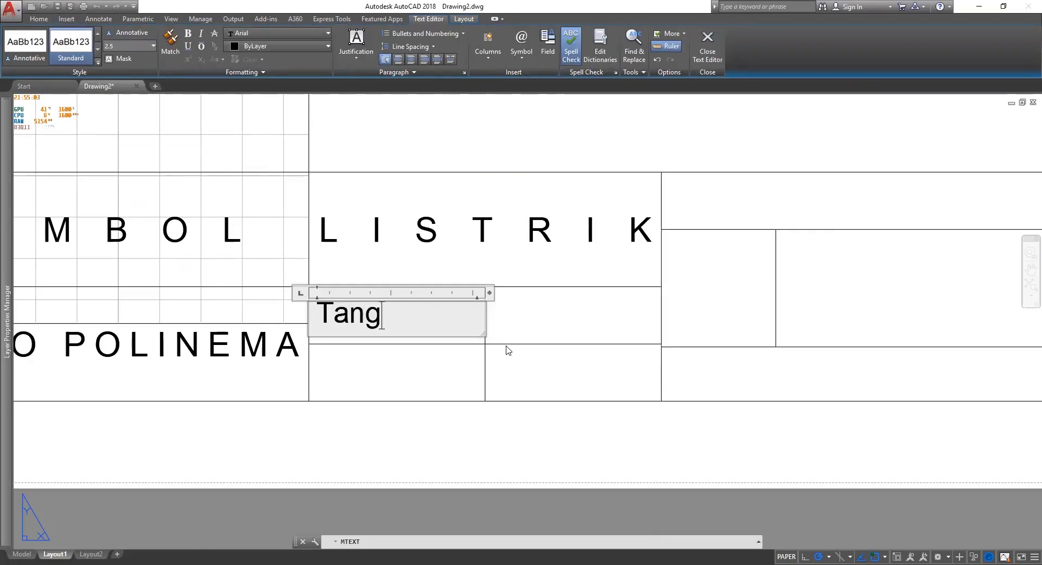
key(BackSpace)
key(BackSpace)
key(BackSpace)
key(BackSpace)
key(BackSpace)
key(BackSpace)
text(Digambar)
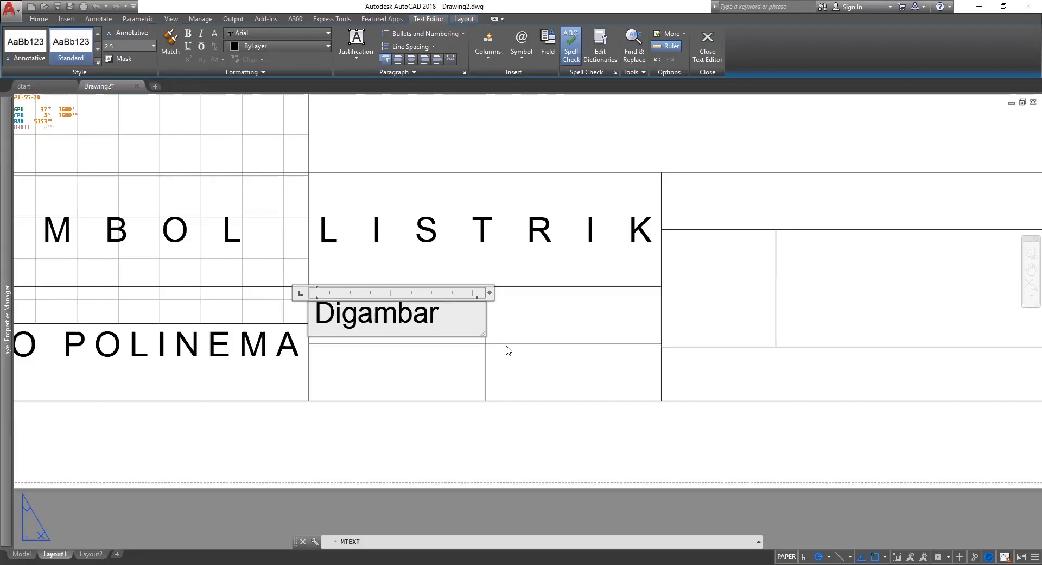
text(:)
key(BackSpace)
key(BackSpace)
key(BackSpace)
key(BackSpace)
key(BackSpace)
key(BackSpace)
key(BackSpace)
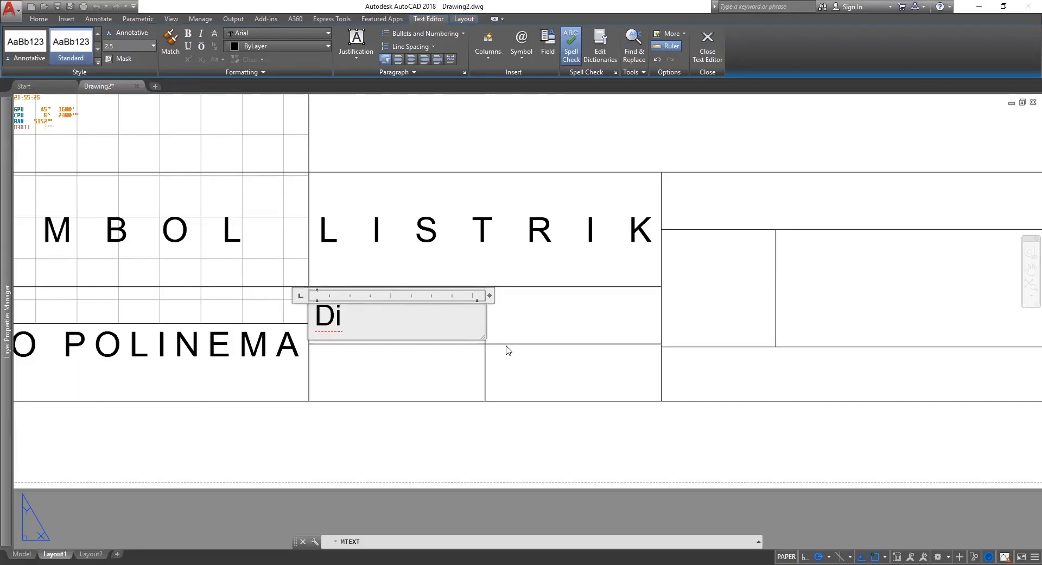
key(BackSpace)
key(BackSpace)
text(T)
key(BackSpace)
text(Tgl:)
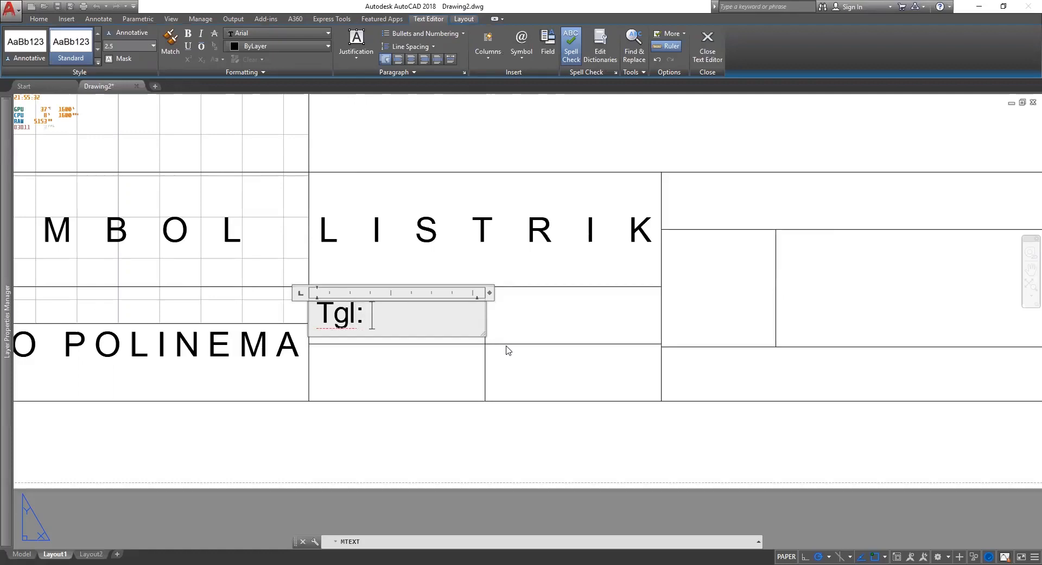
text( 0)
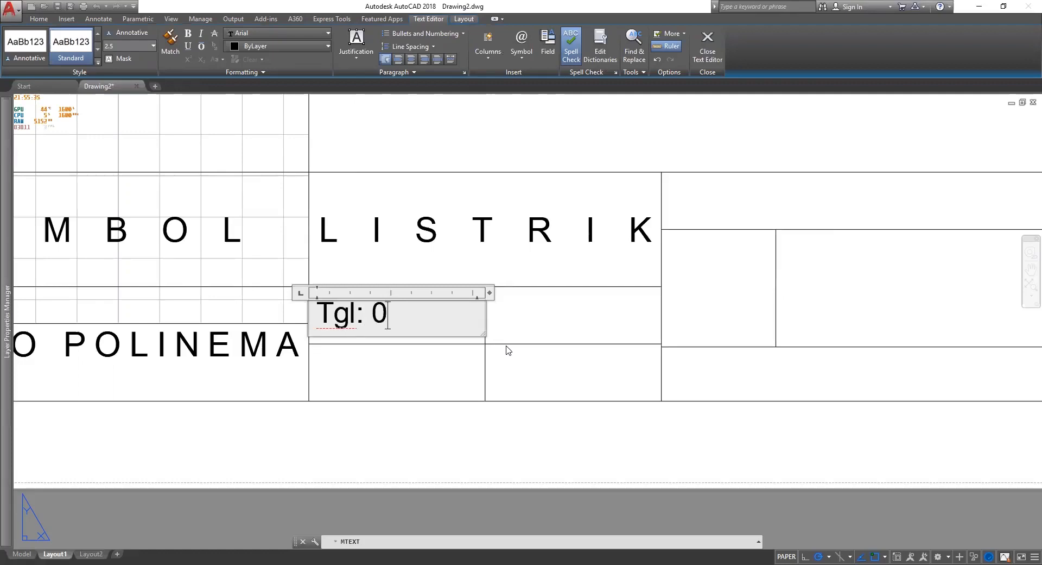
text(3-03-2022)
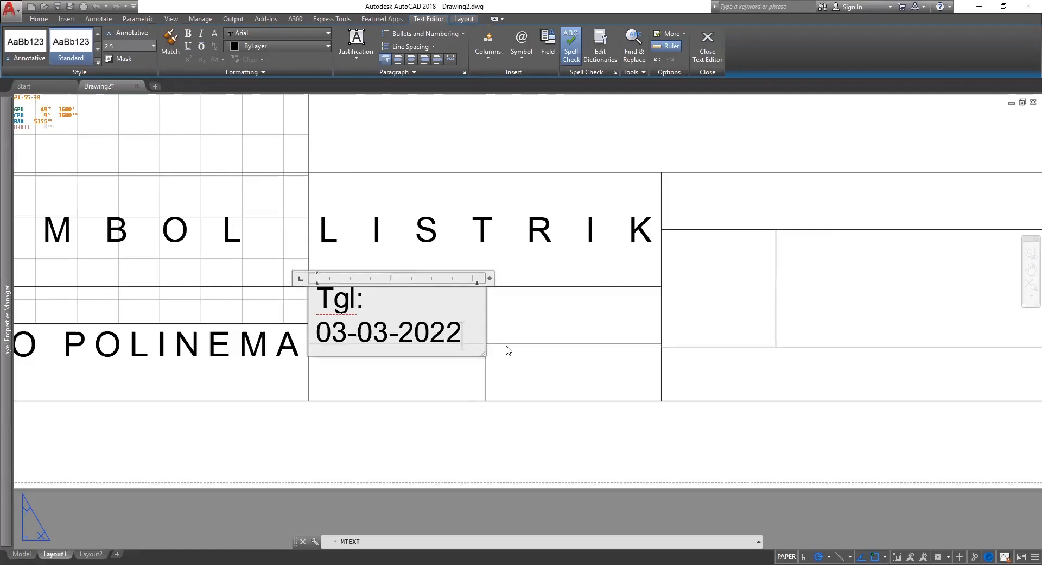
Set the date label's text height to 2 and finish editing.
key(ctrl+a)
click(121, 44)
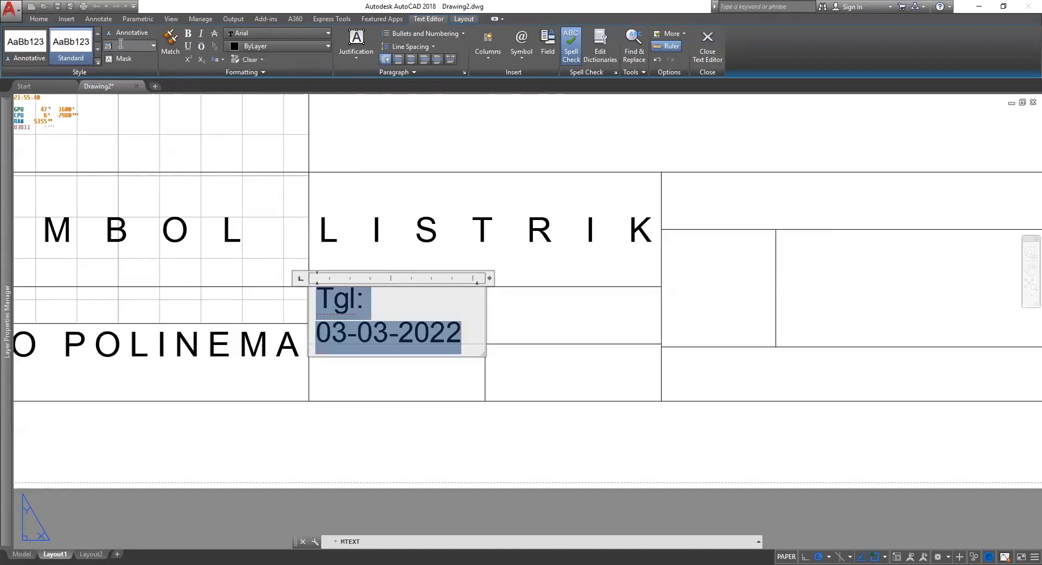
text(2)
key(Return)
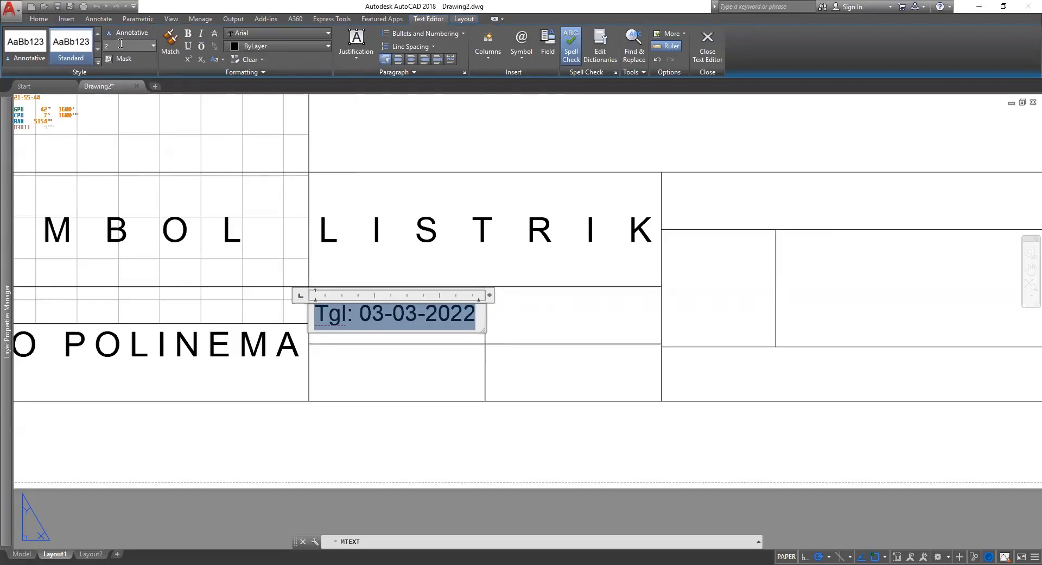
click(417, 332)
click(402, 335)
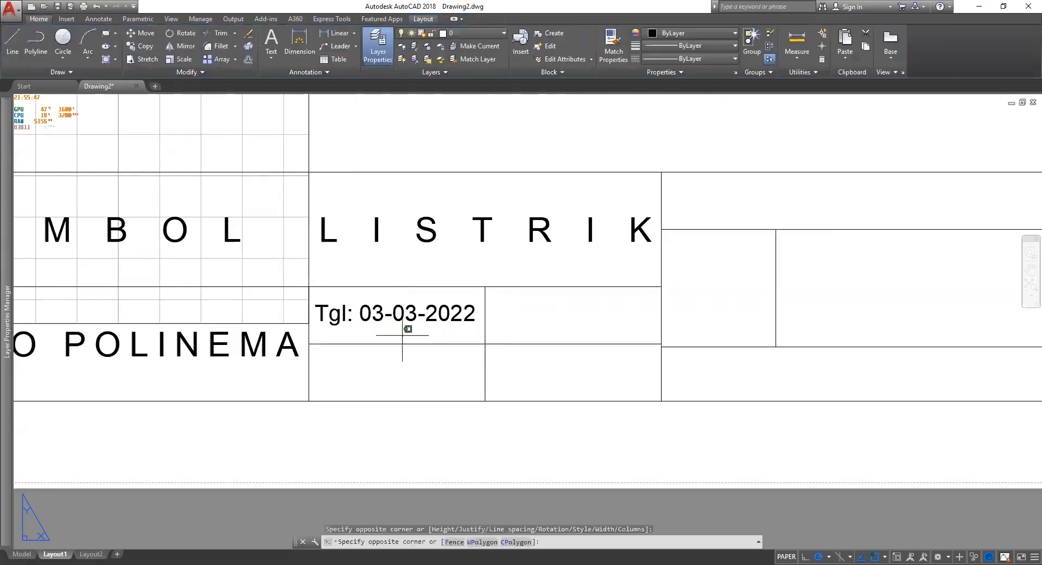
Copy the 'Tgl: 03-03-2022' label into the adjacent cell to its right.
click(431, 156)
right_click(430, 155)
click(426, 141)
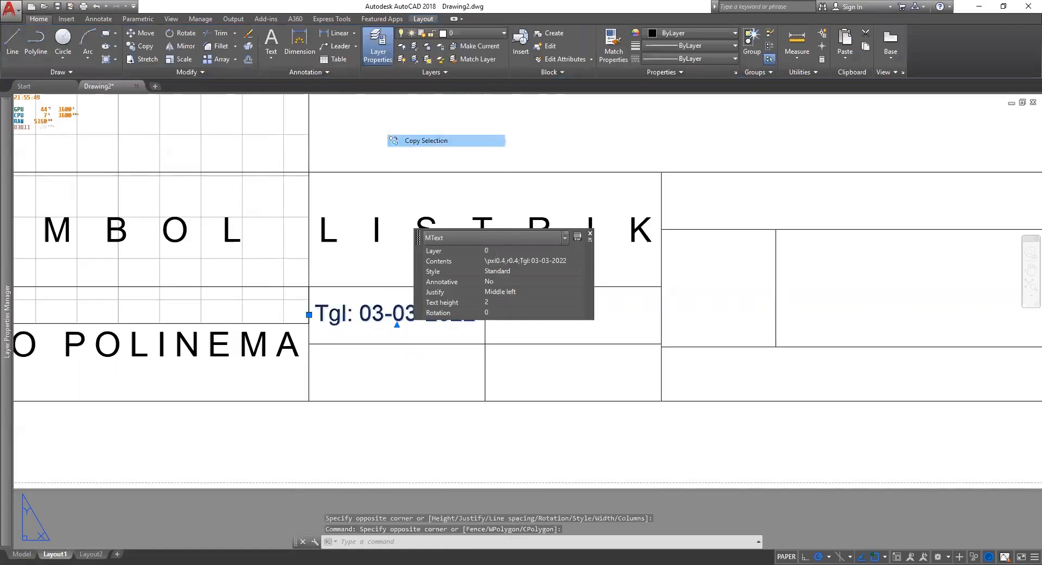
click(294, 361)
click(470, 361)
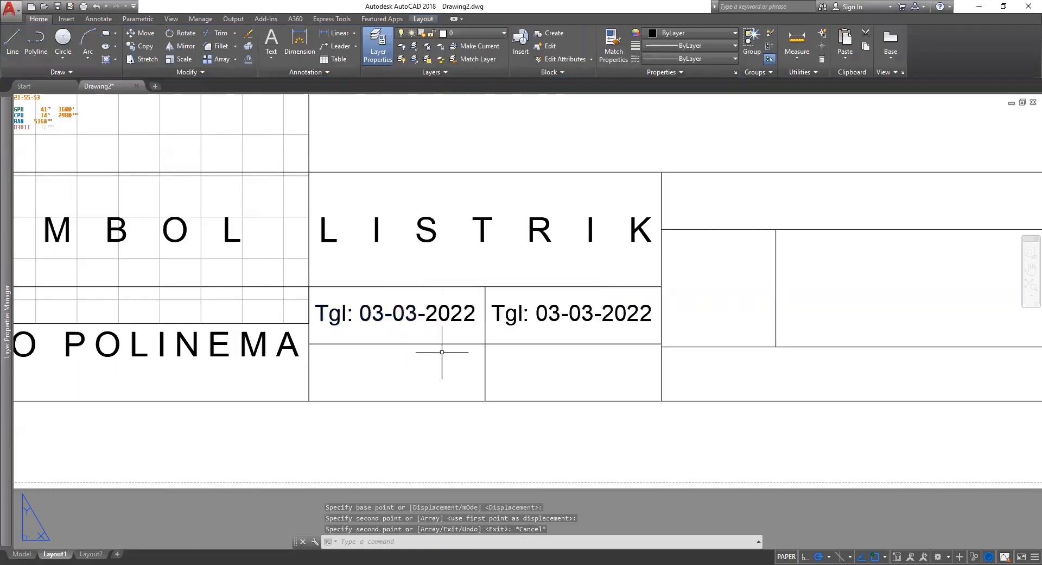
key(Escape)
click(422, 328)
click(429, 323)
key(Escape)
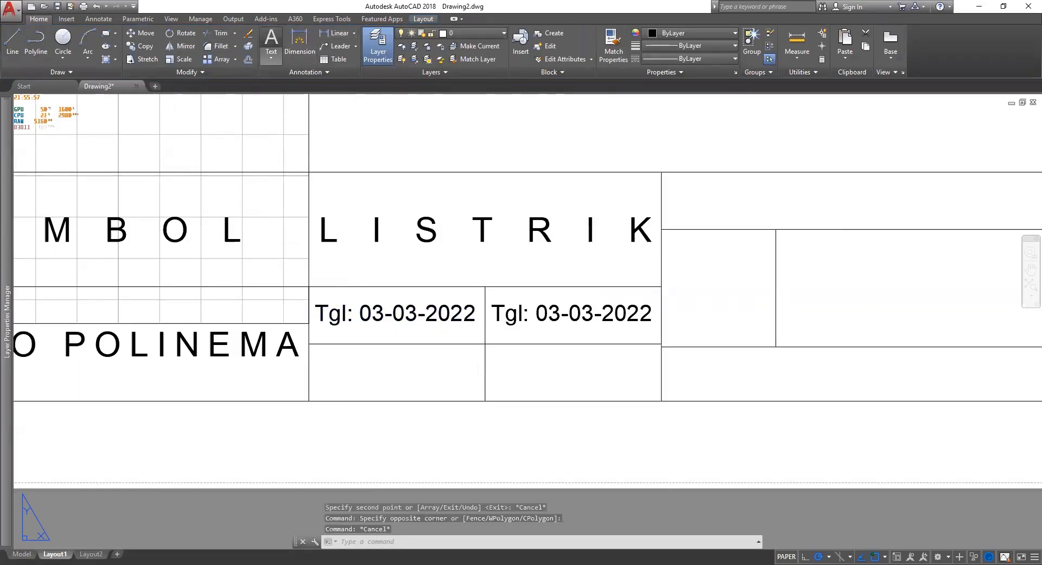
Start a new text box in the empty cell below, then discard it.
click(486, 401)
click(308, 343)
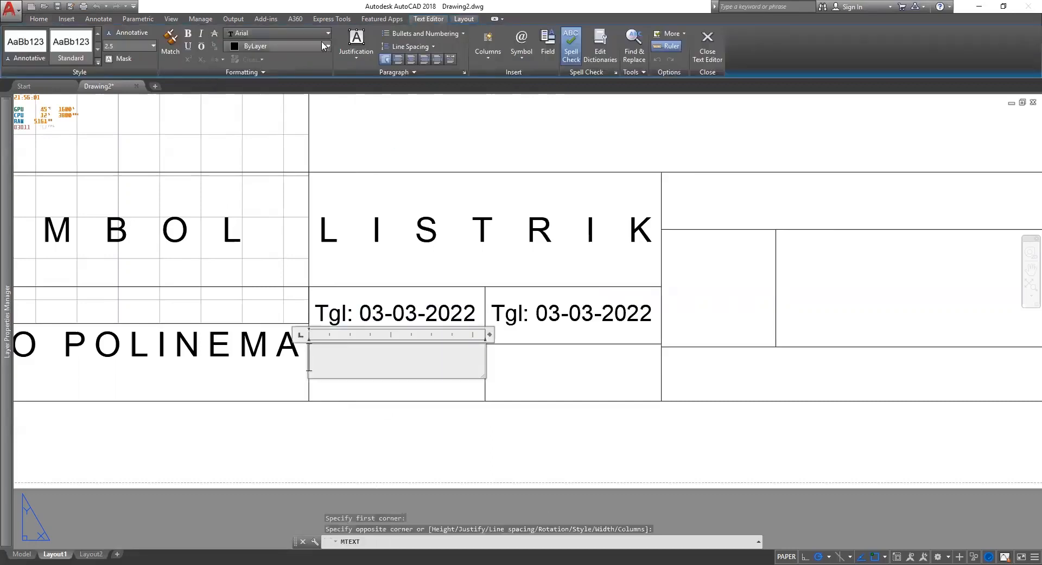
click(354, 49)
click(380, 118)
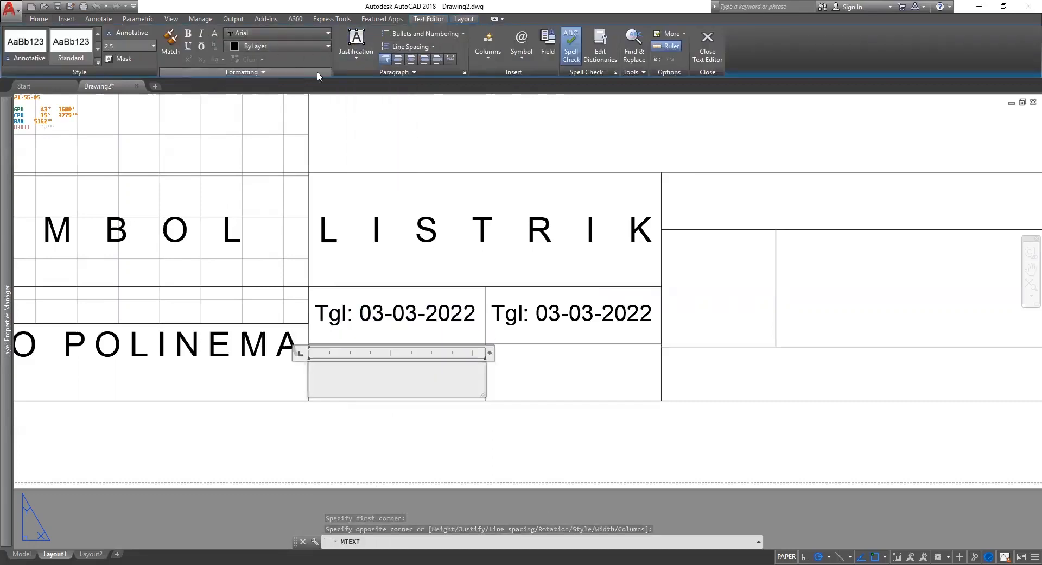
click(464, 73)
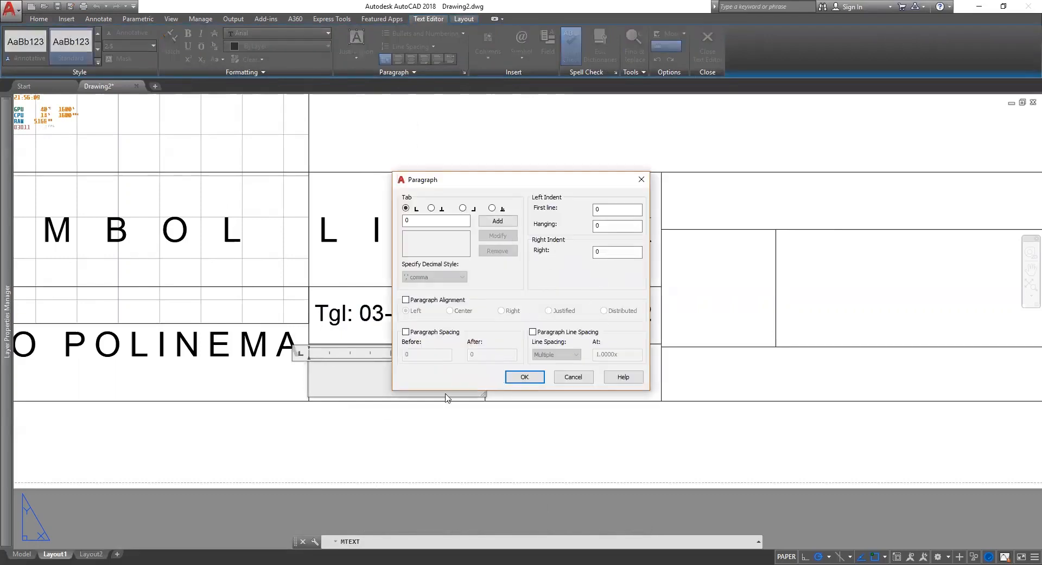
key(Escape)
key(Escape)
click(580, 288)
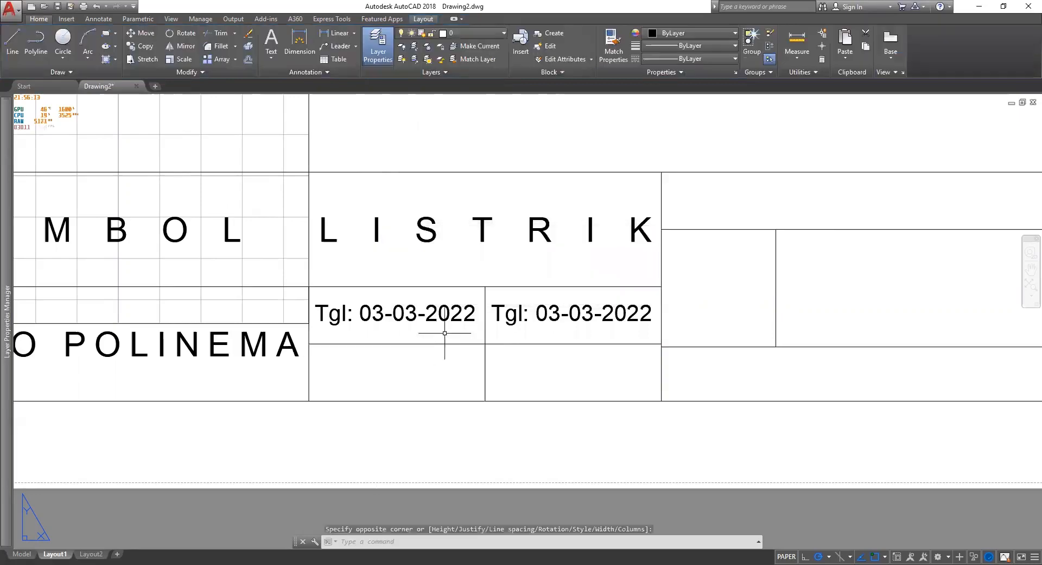
Select the left date label and copy it into the cell below.
click(443, 330)
click(416, 307)
right_click(471, 135)
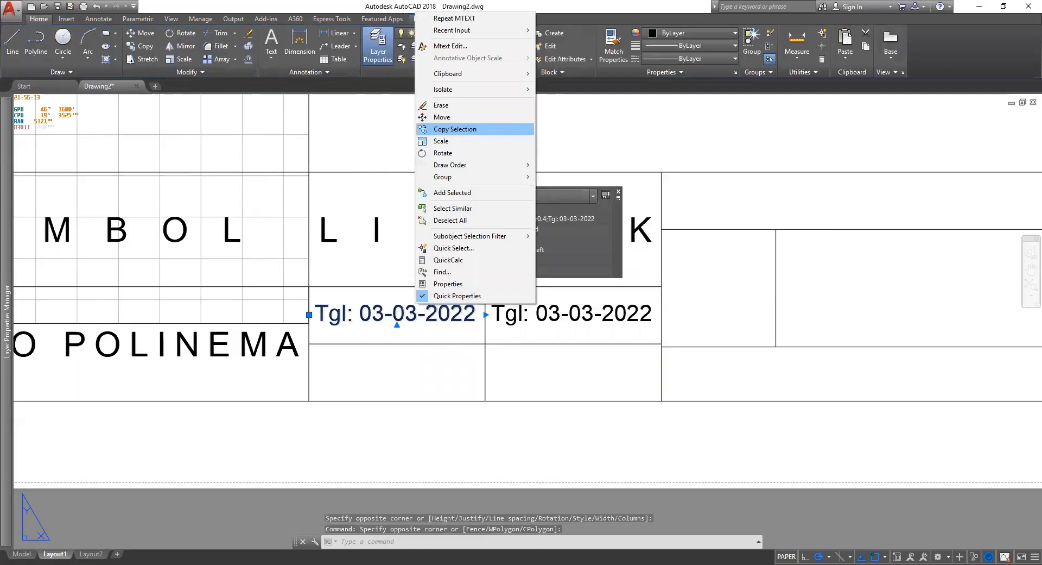
click(455, 129)
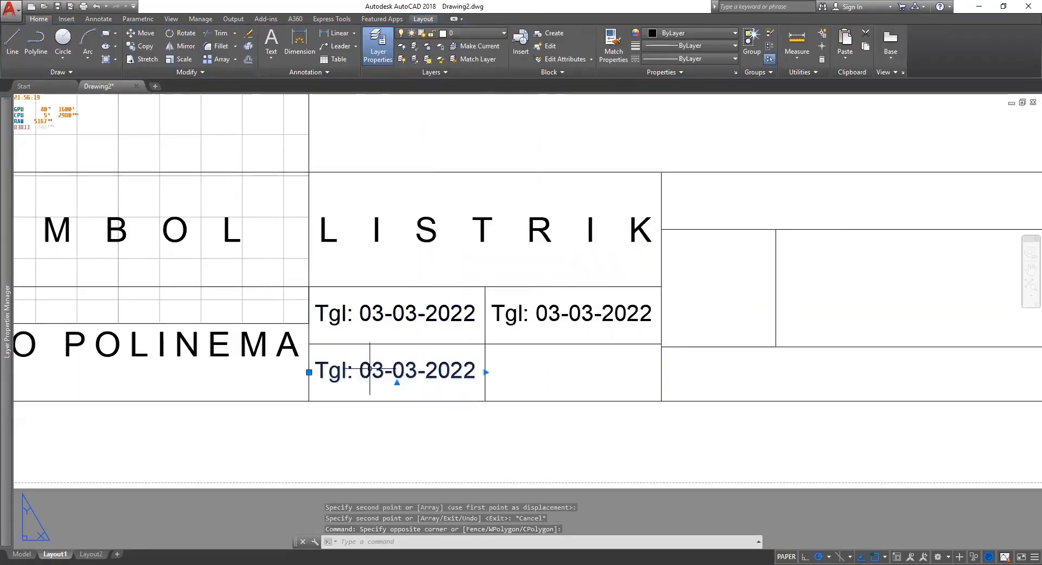
Replace the copied date with 'Dig :' followed by the drafter's name.
double_click(370, 369)
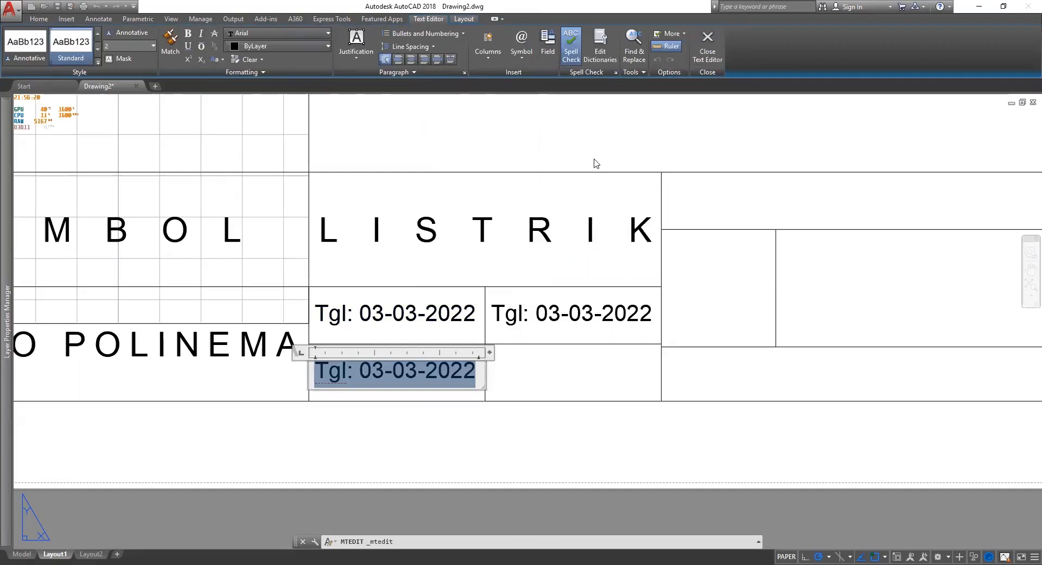
text(Di)
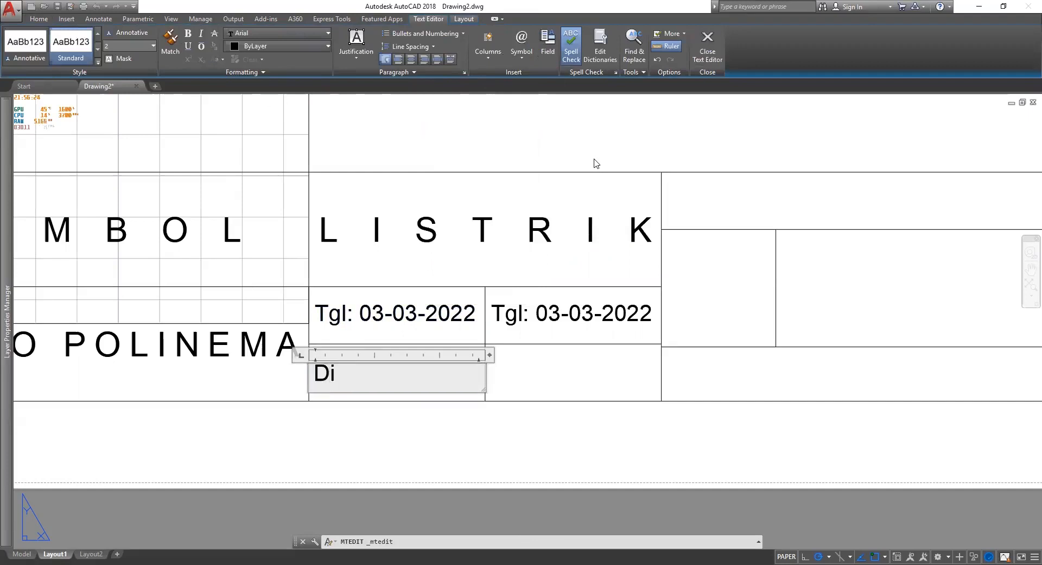
text(g)
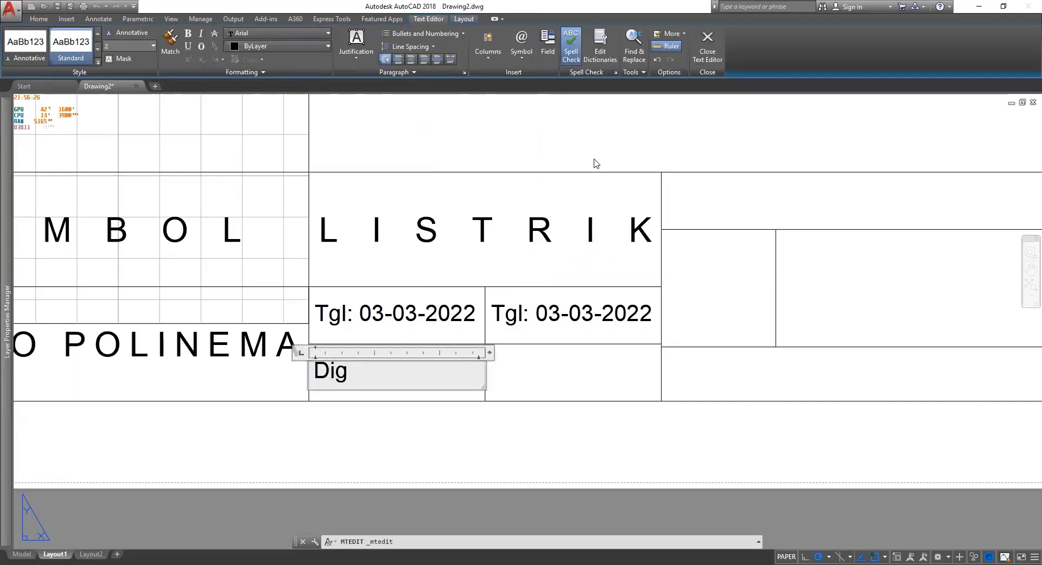
text( :)
text(Tejo)
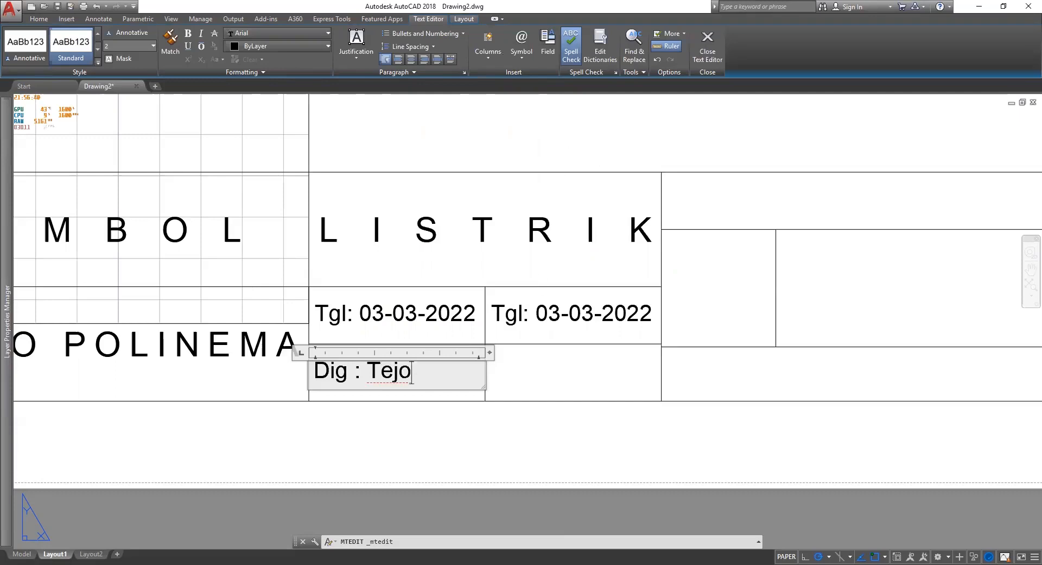
key(ctrl+Return)
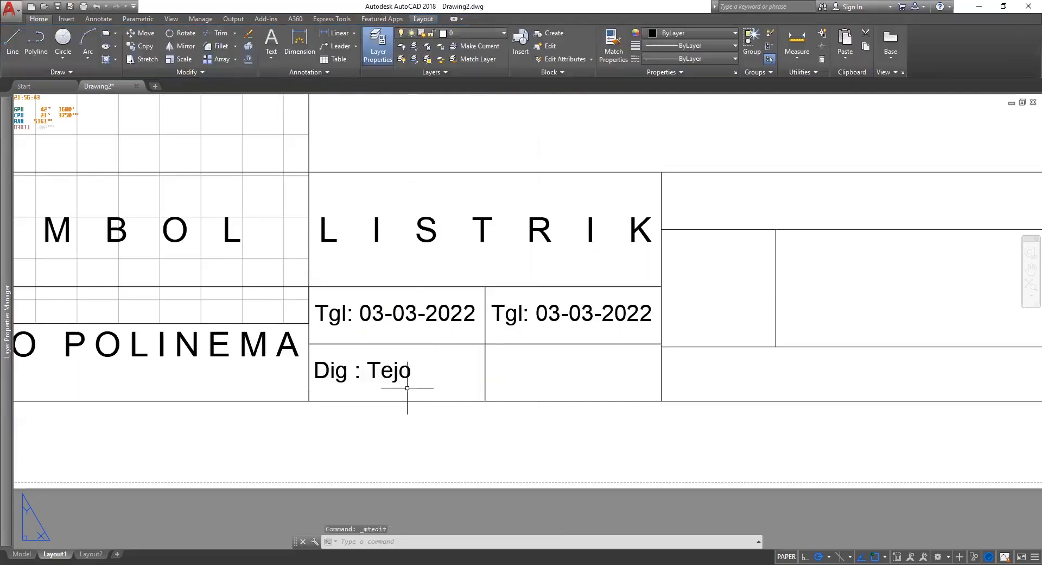
click(407, 389)
click(386, 374)
right_click(387, 373)
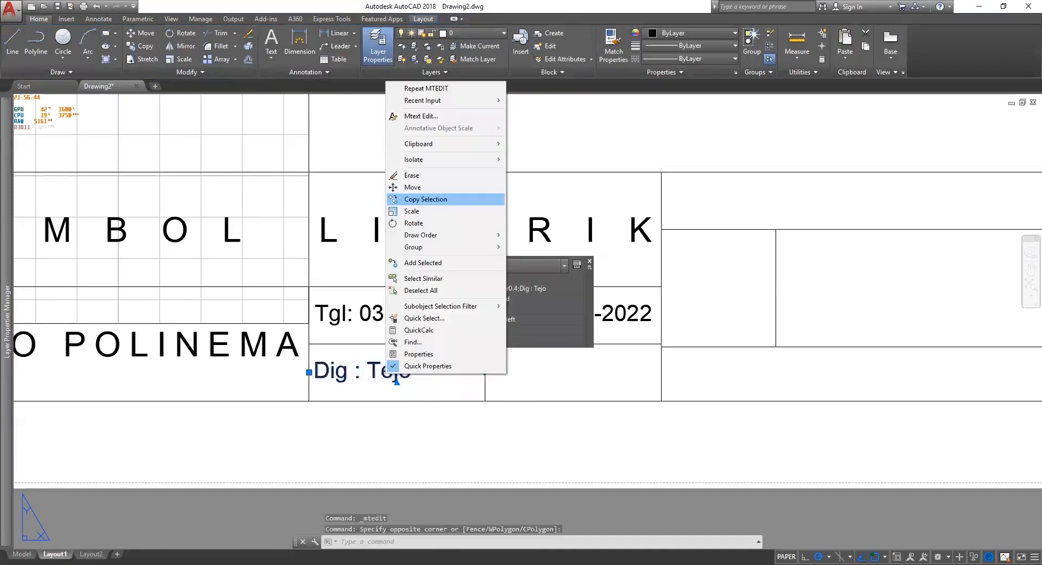
Copy the drafter entry into the right-hand cell.
click(426, 198)
click(378, 377)
click(554, 377)
key(Escape)
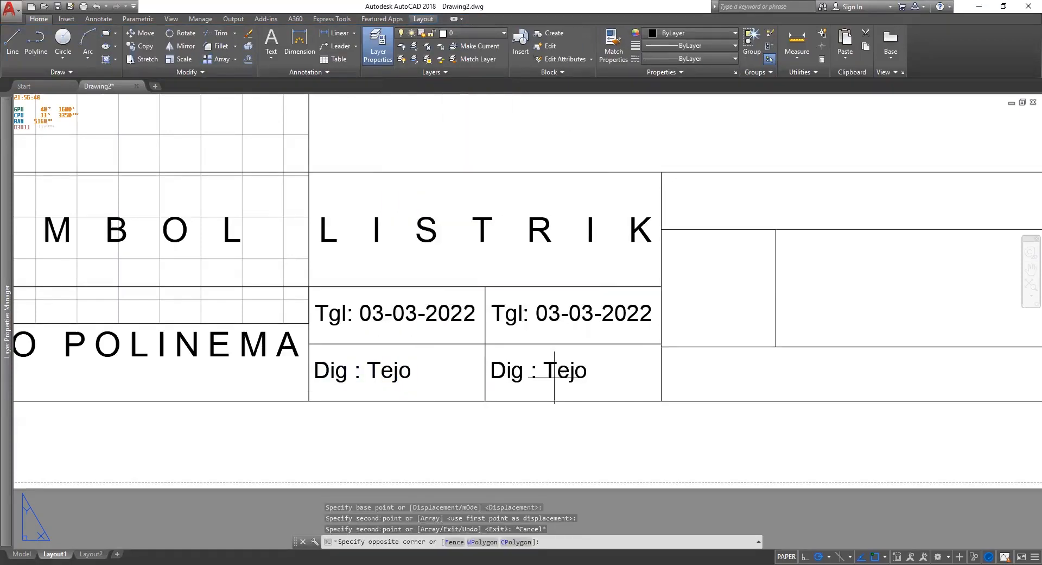
Change the copy to read 'Dip :' followed by the checker's name.
double_click(554, 377)
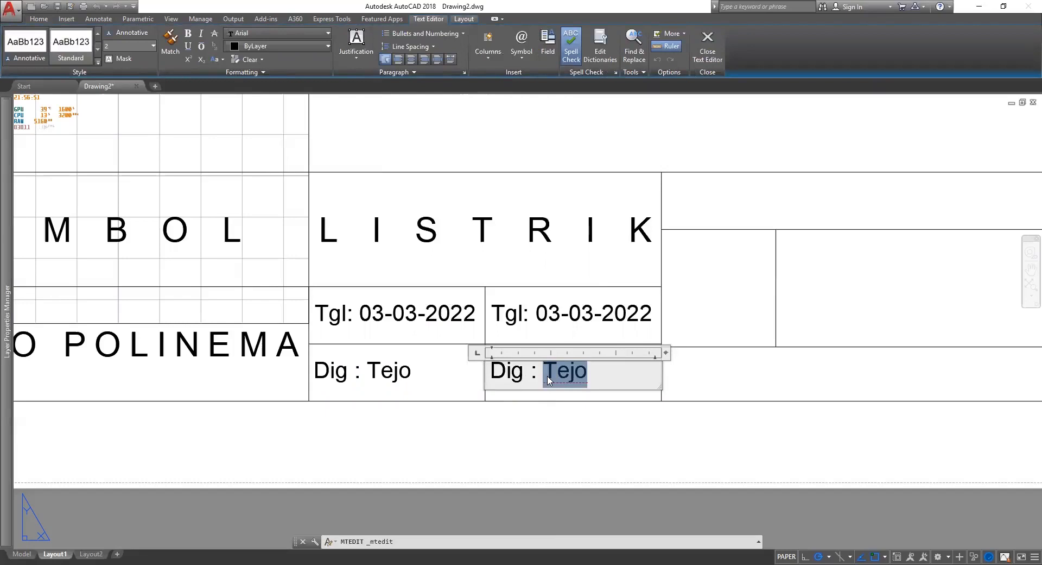
text(\)
key(BackSpace)
key(BackSpace)
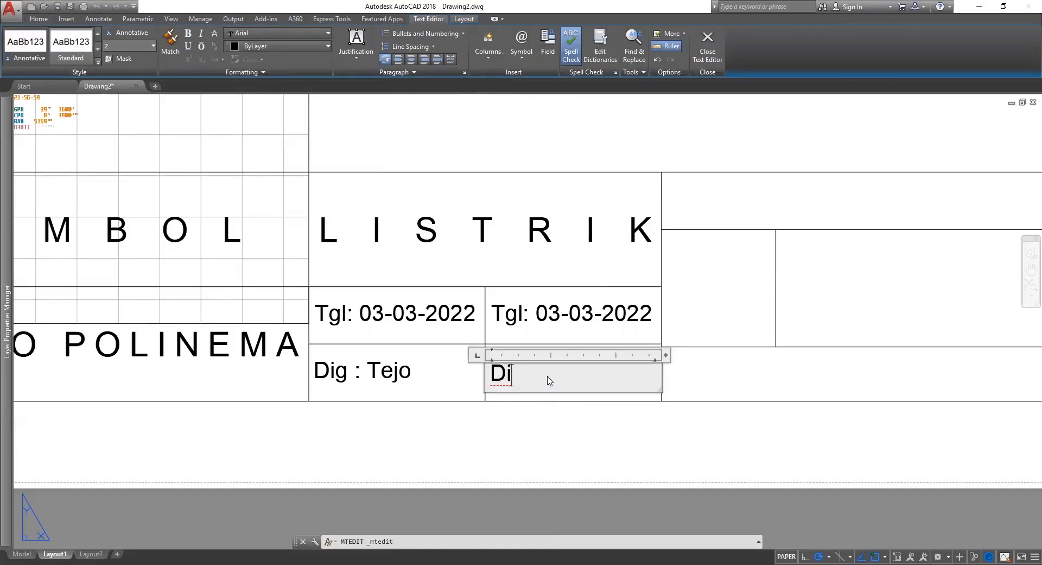
text(p)
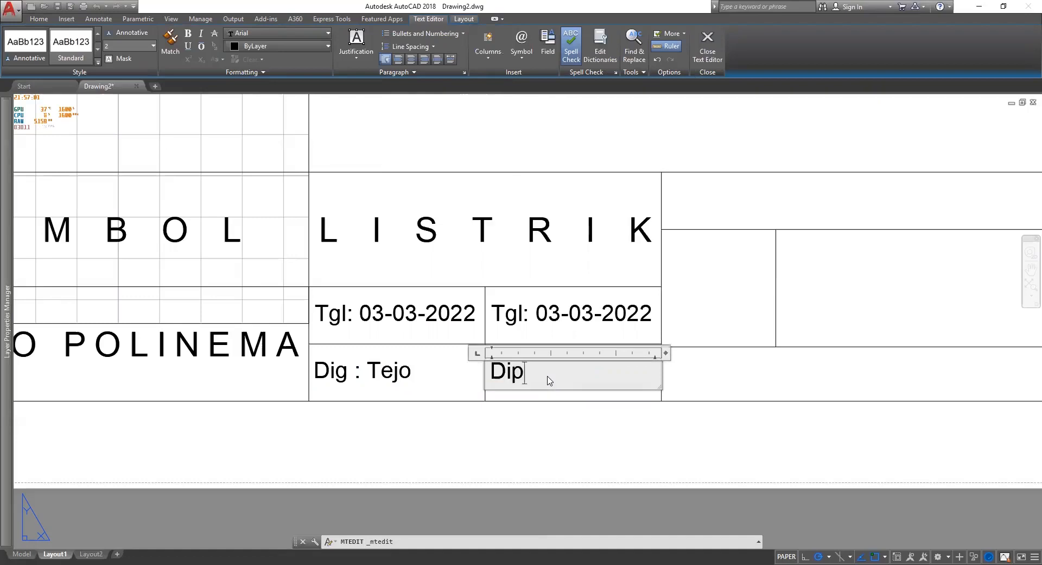
text( : Pak)
text(Joto)
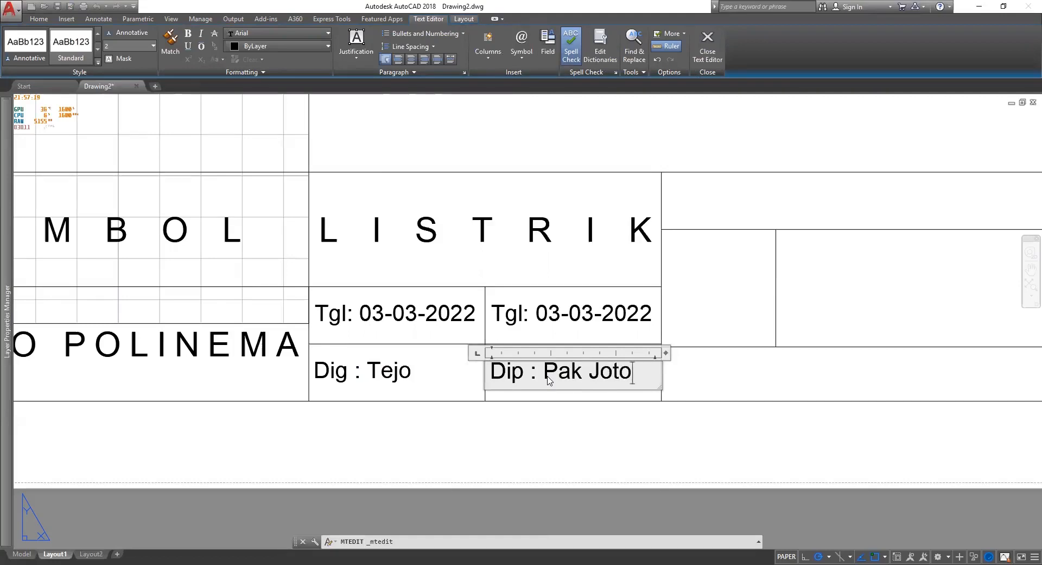
key(ctrl+Return)
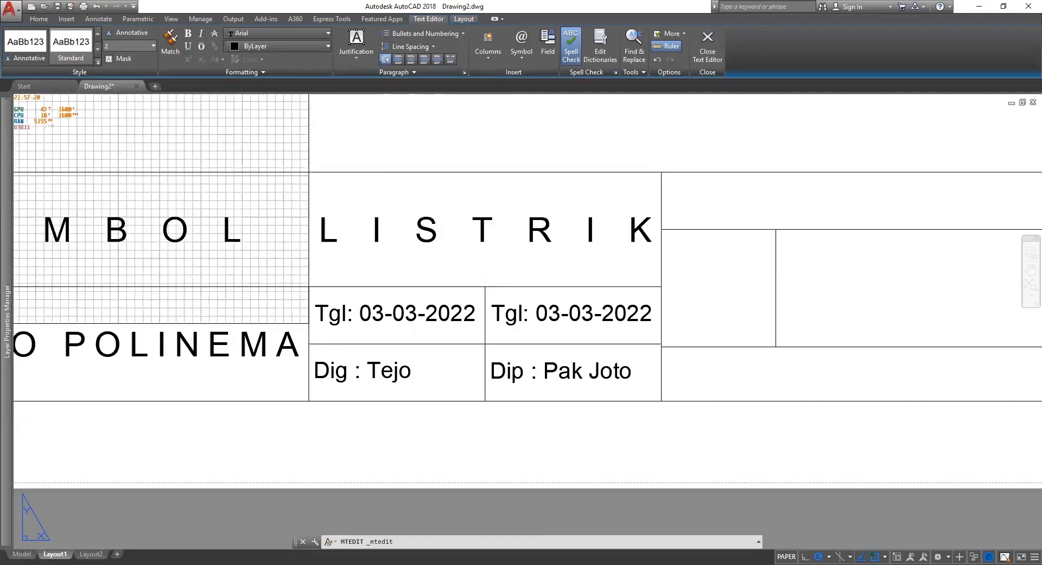
middle_drag(722, 400, 412, 396)
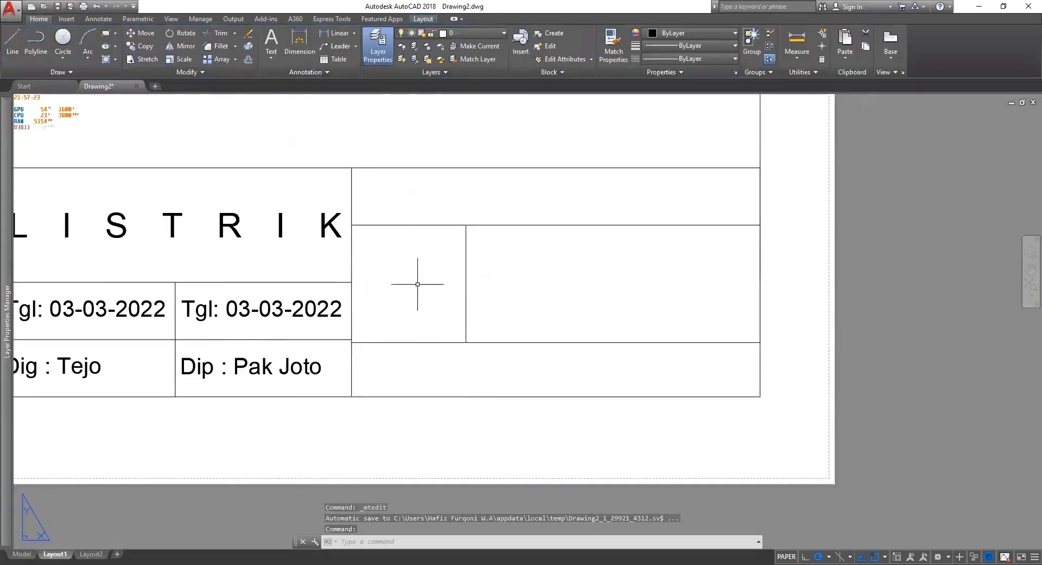
Nudge the right-column horizontal divider up to align with the row line above the Dig and Dip cells.
scroll(401, 296, up, 2)
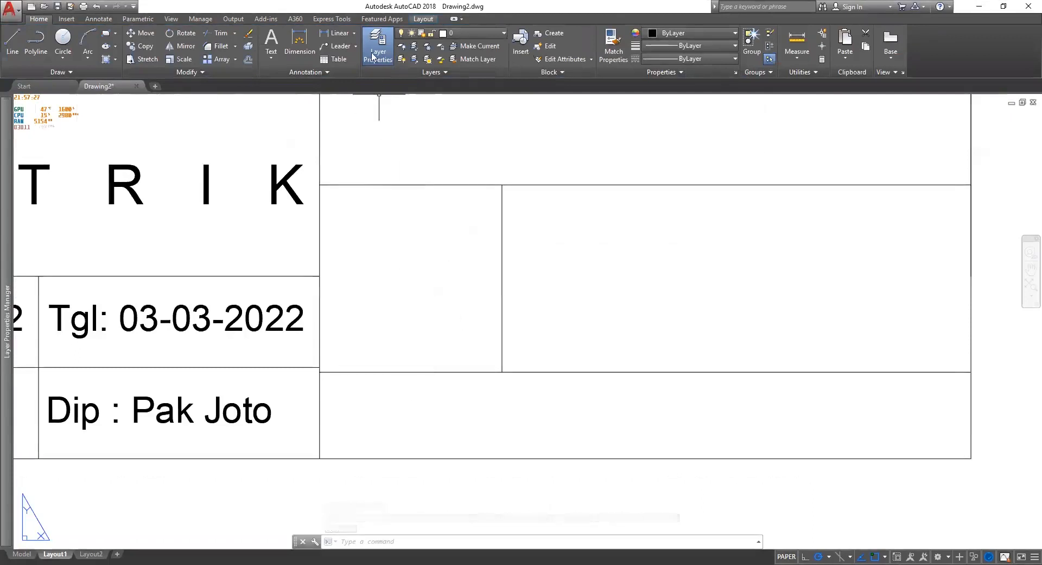
click(618, 385)
click(571, 412)
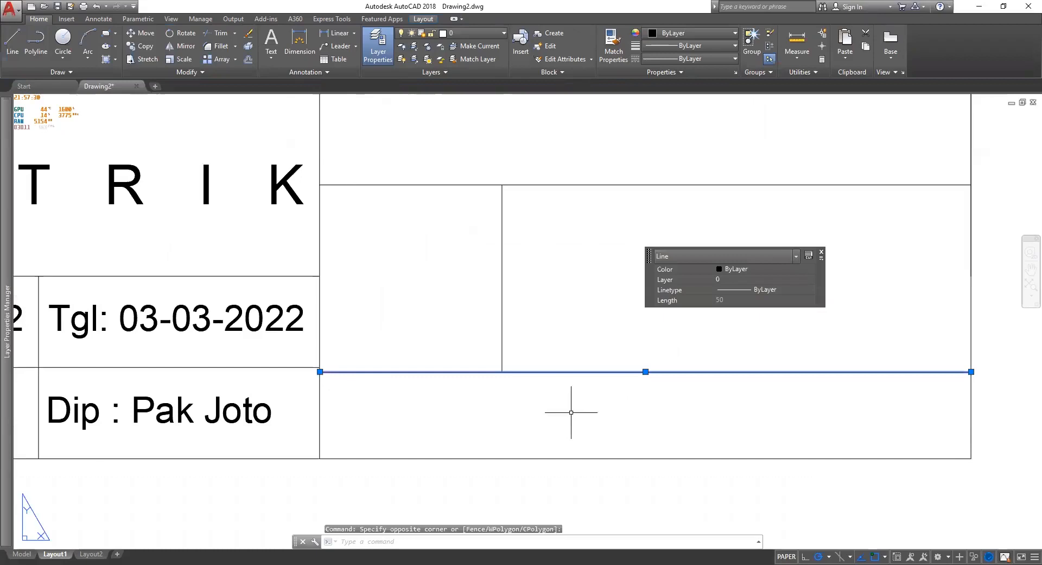
key(m)
key(space)
click(504, 373)
click(506, 369)
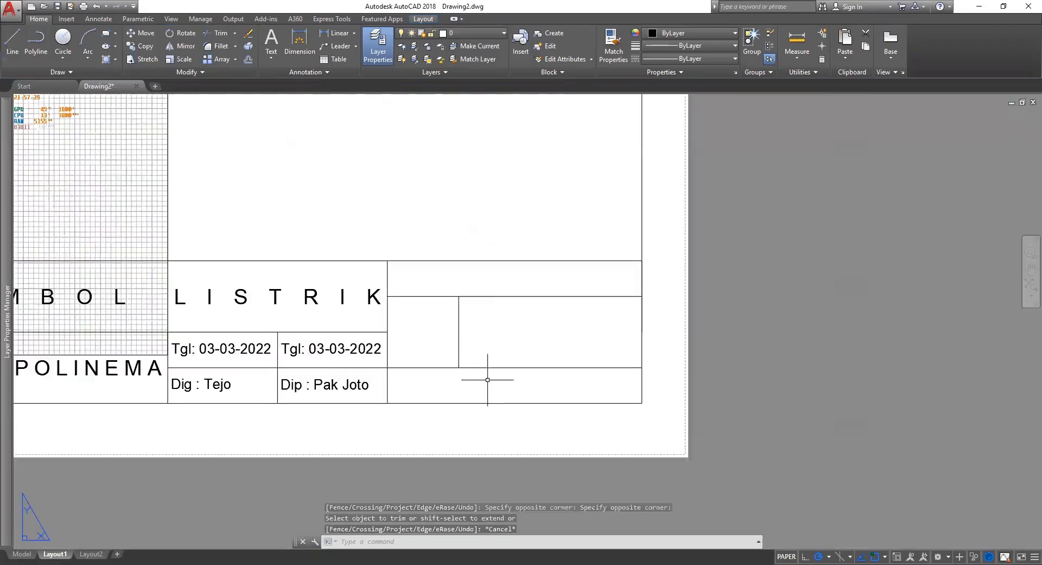
scroll(488, 375, up, 2)
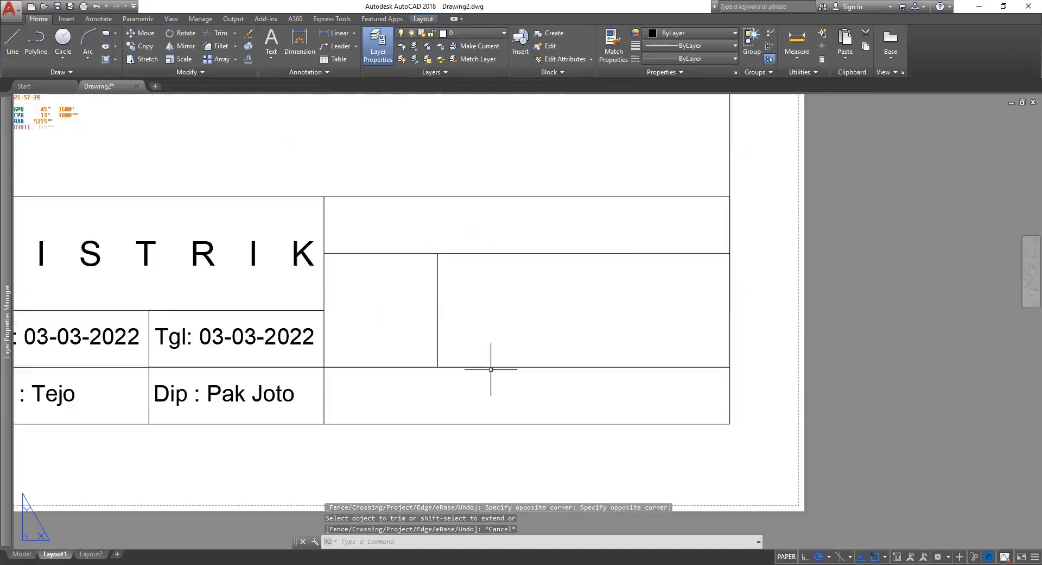
Add an 'A4' label, middle-right justified in Standard style at height 4, in the small cell.
click(271, 40)
click(325, 254)
click(437, 366)
click(356, 43)
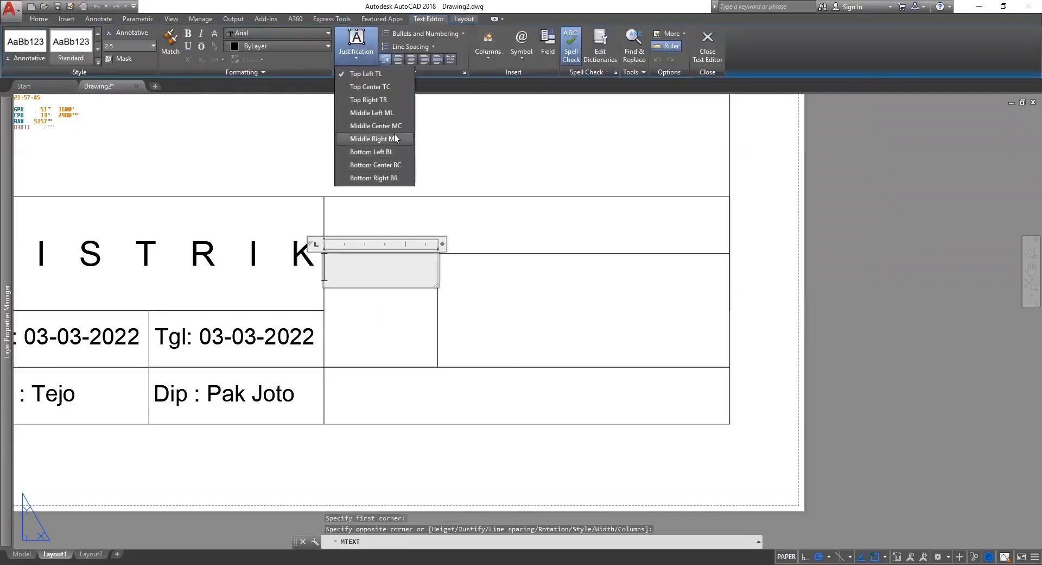
click(394, 139)
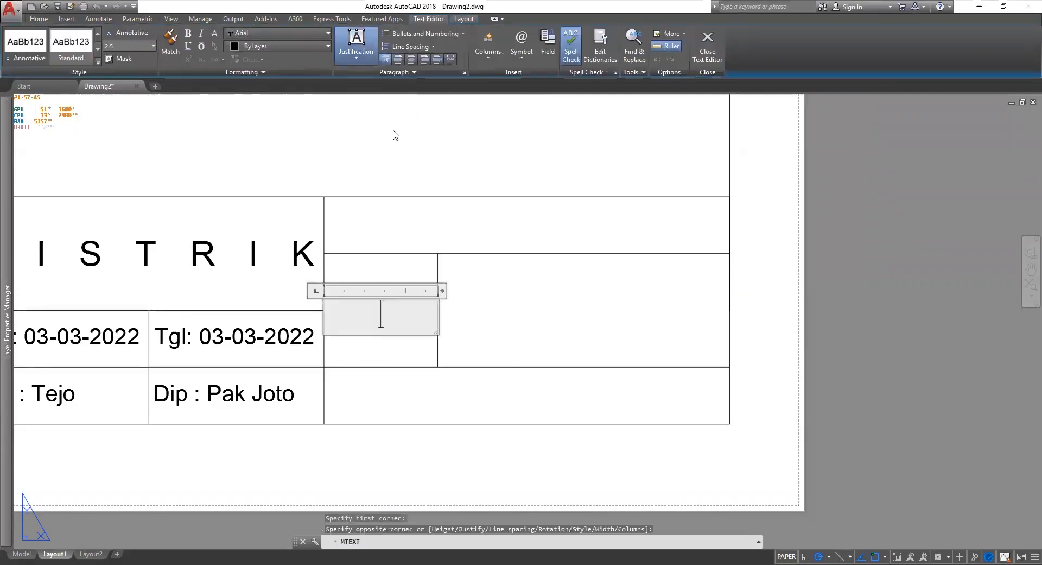
click(85, 46)
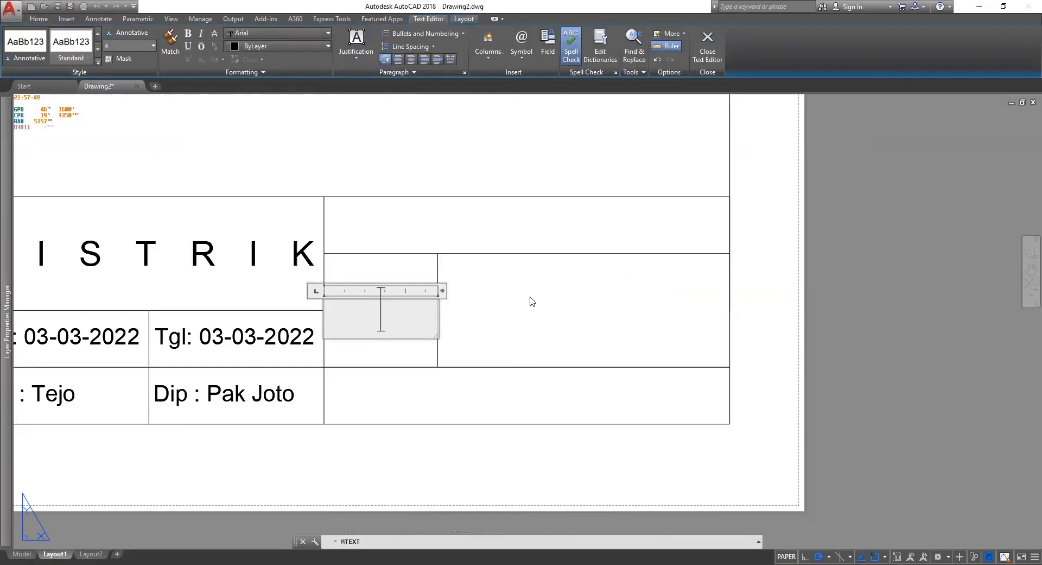
text(A)
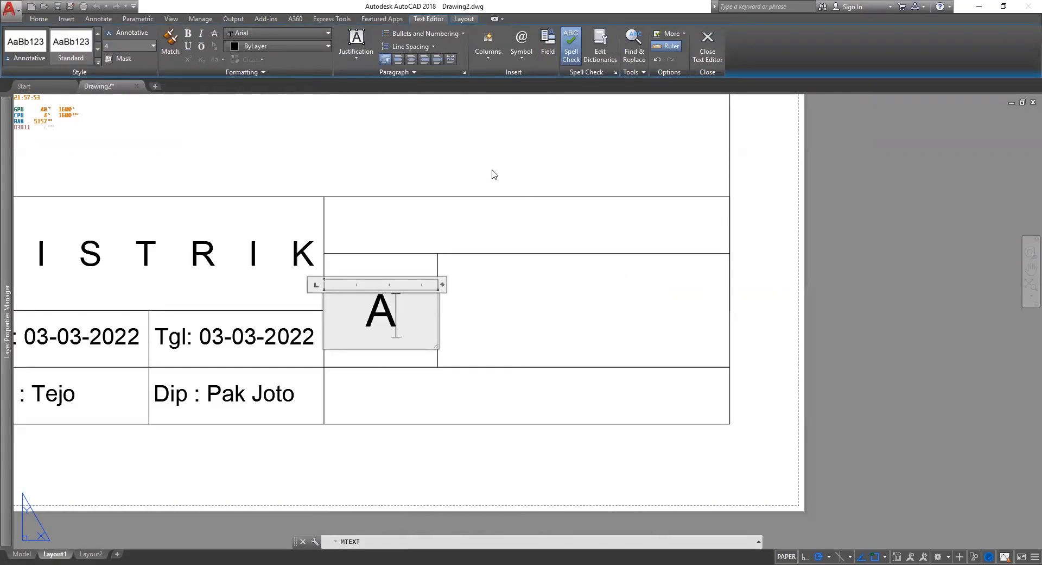
text(4)
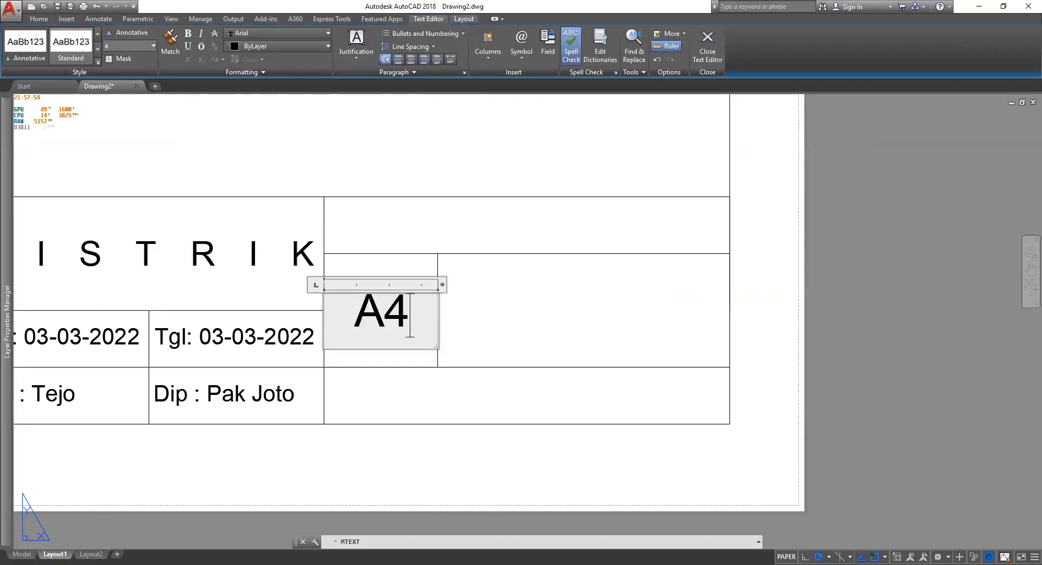
click(448, 325)
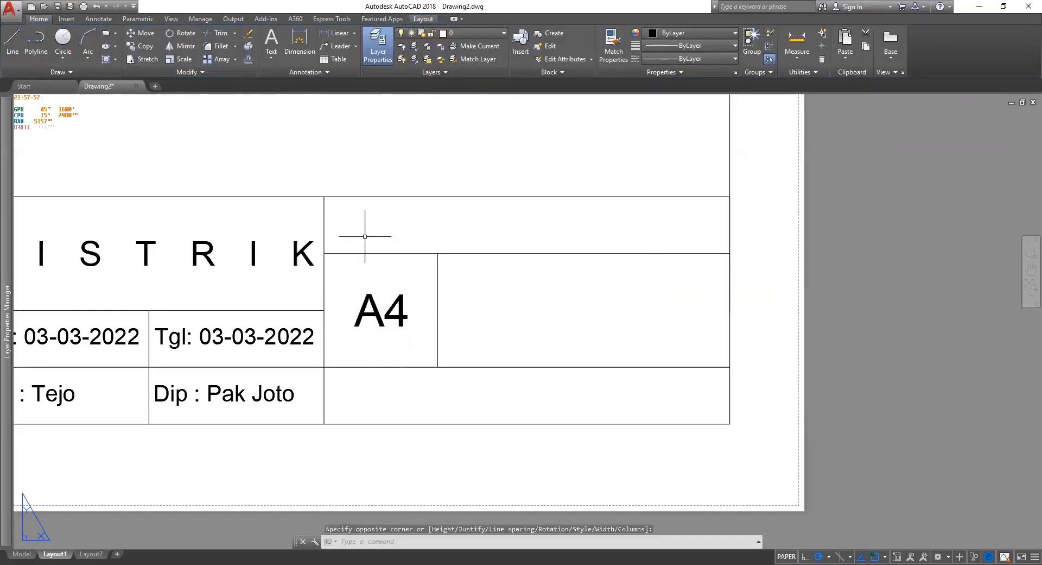
scroll(444, 276, down, 2)
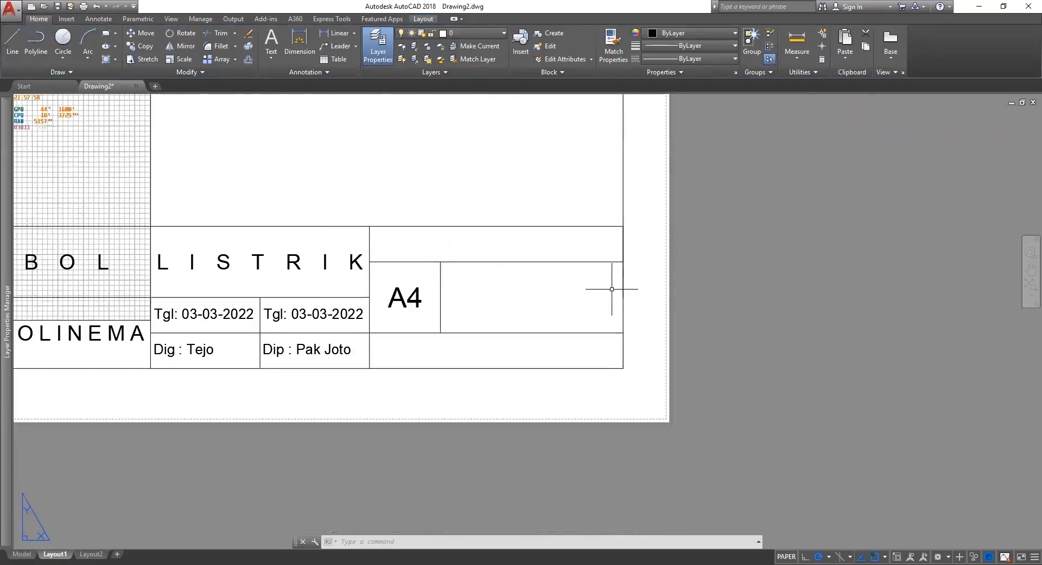
Start a text box and a linear dimension, then cancel both.
scroll(577, 289, up, 2)
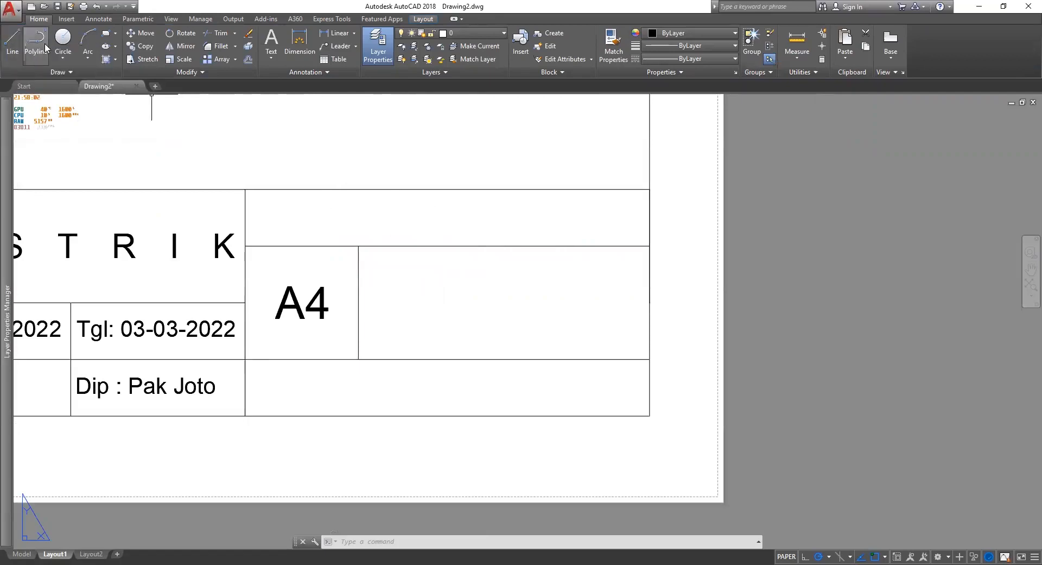
click(271, 43)
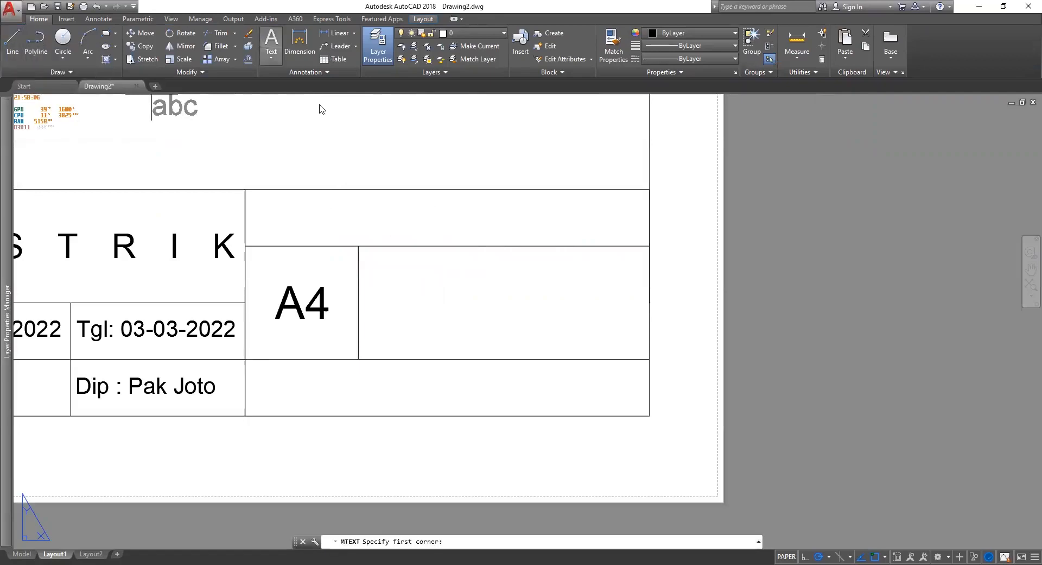
click(322, 109)
click(646, 223)
click(349, 58)
key(Escape)
key(Escape)
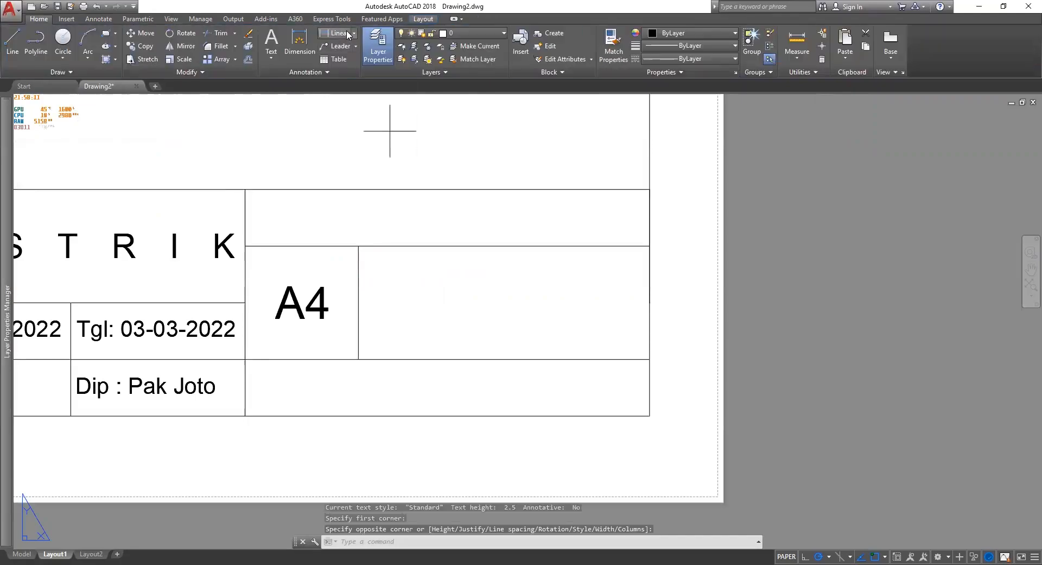
click(347, 35)
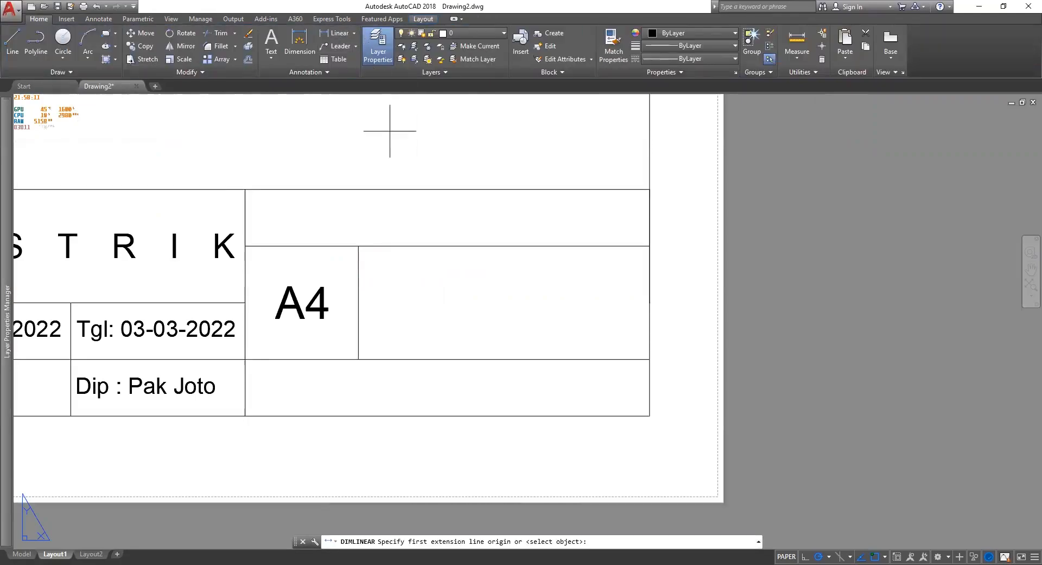
key(Escape)
key(Escape)
key(Escape)
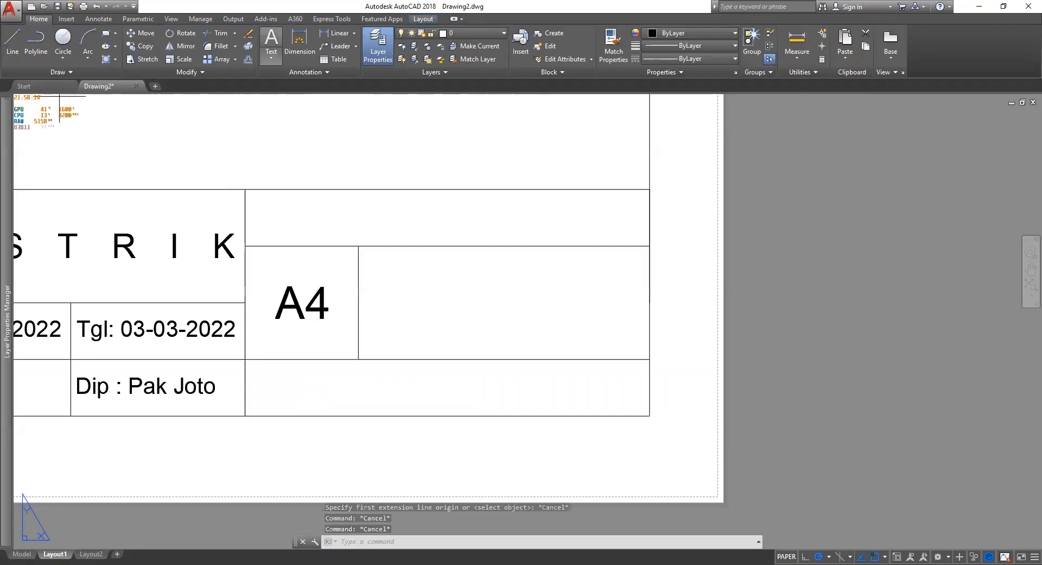
Draw a multiline text box across the top-right cell with Middle Left justification.
click(271, 42)
click(246, 190)
click(650, 223)
click(356, 43)
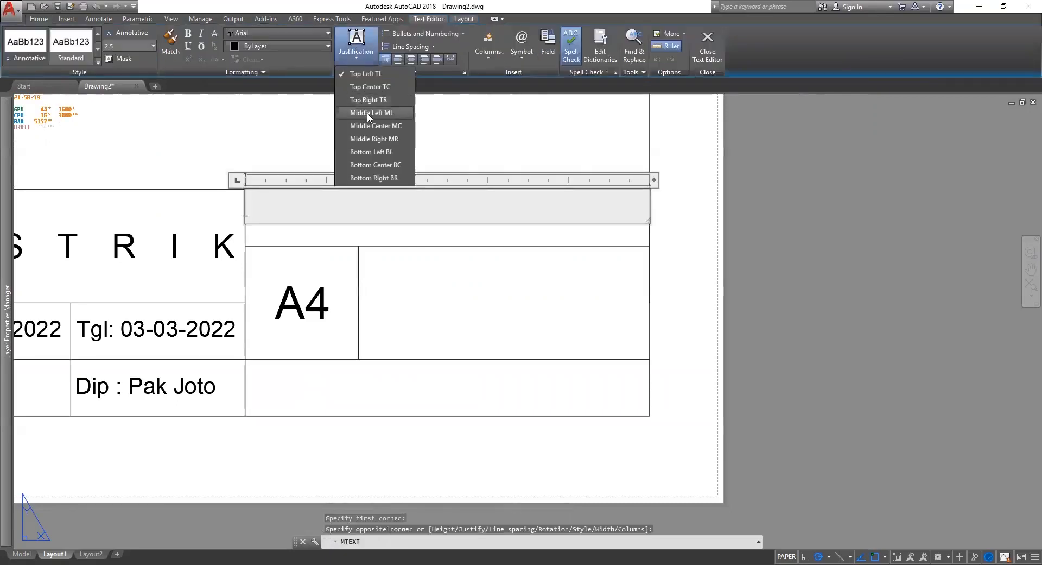
click(369, 112)
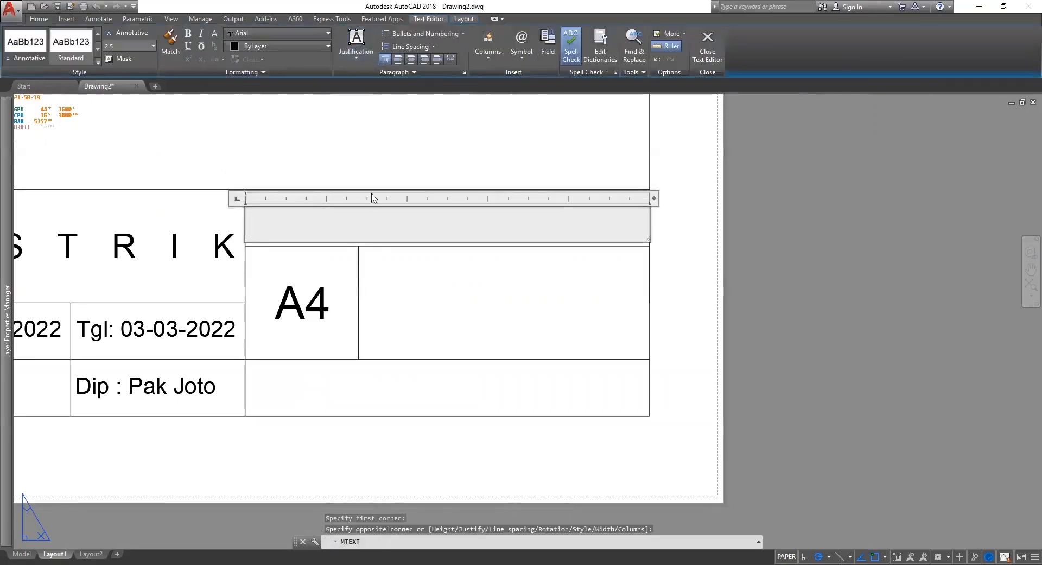
Set all three paragraph indents to 1 and enter the text SKALA 1:50.
click(463, 75)
text(1)
key(Tab)
text(1)
key(Tab)
text(1)
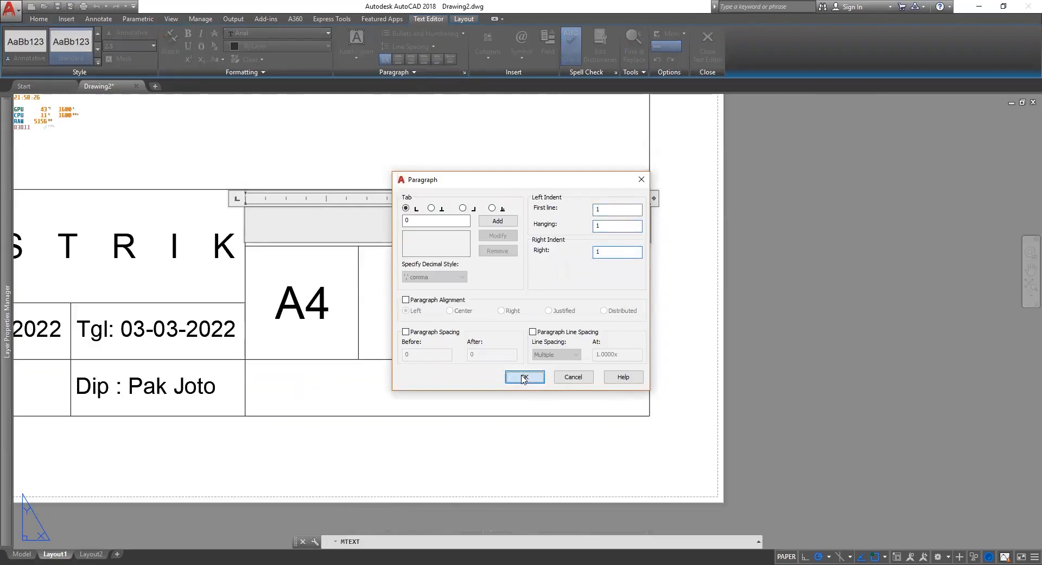
click(524, 376)
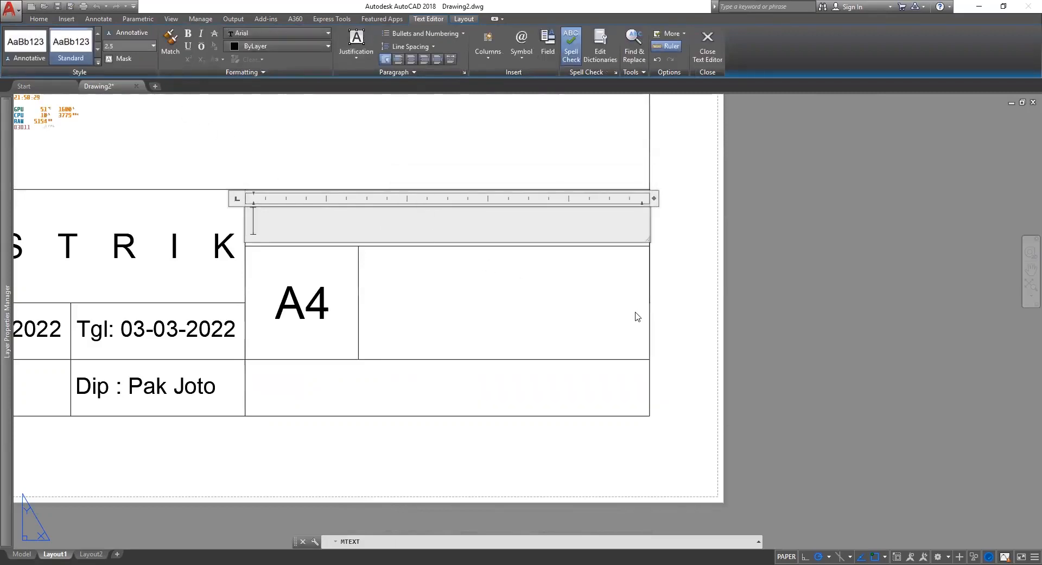
text(SK)
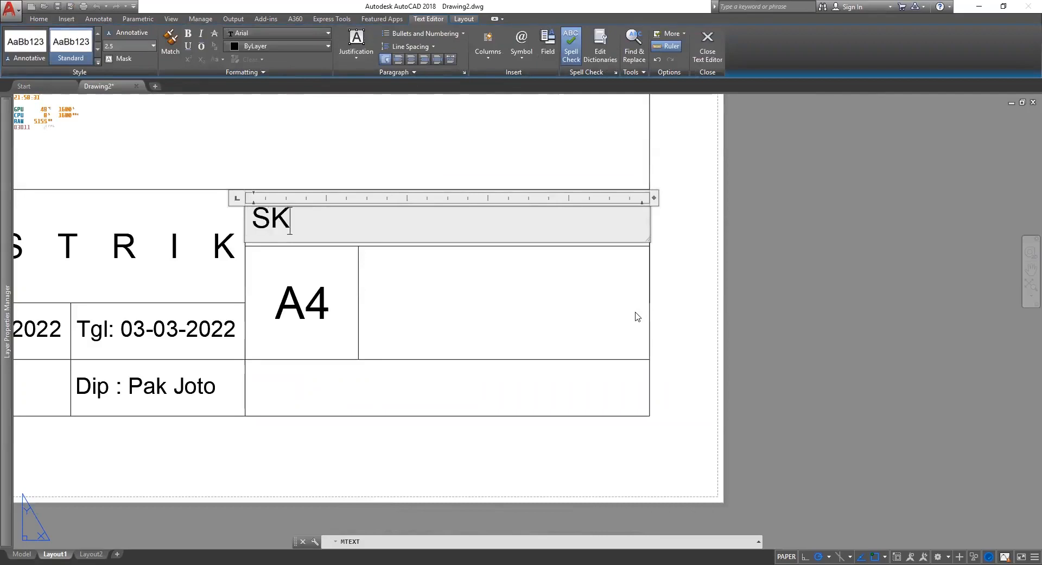
text(ALA)
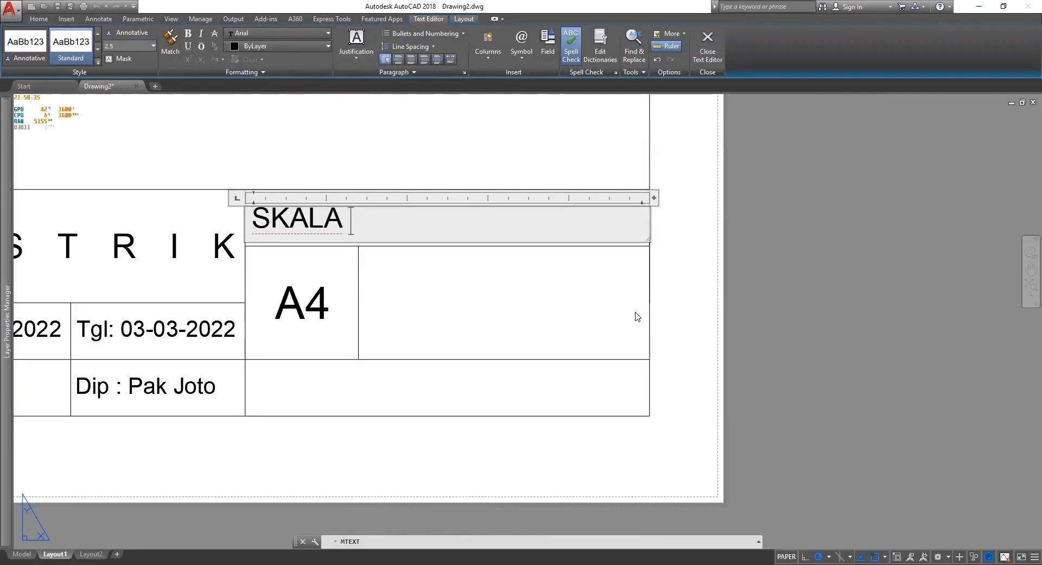
text( 1:50)
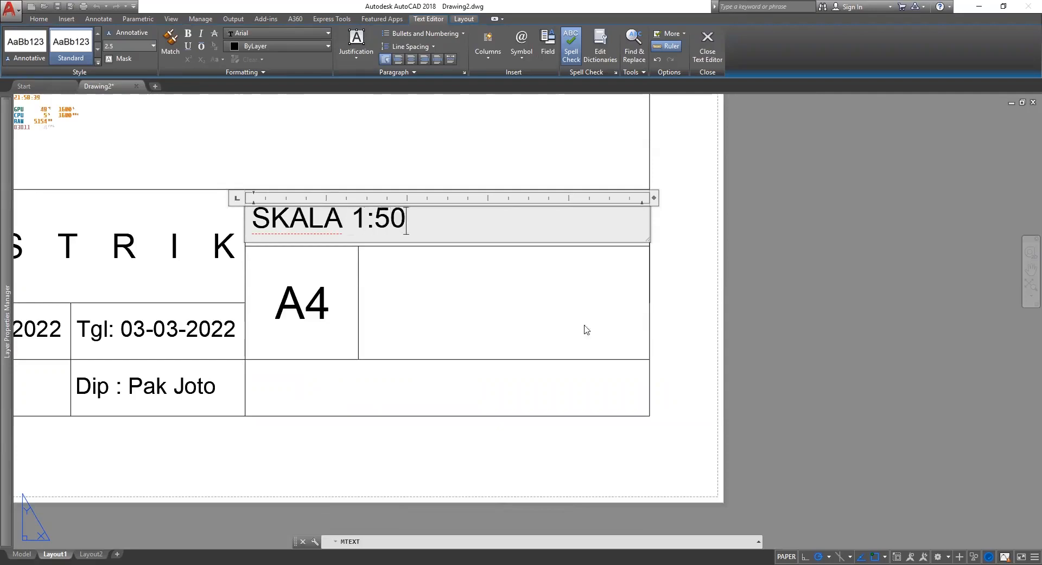
click(474, 274)
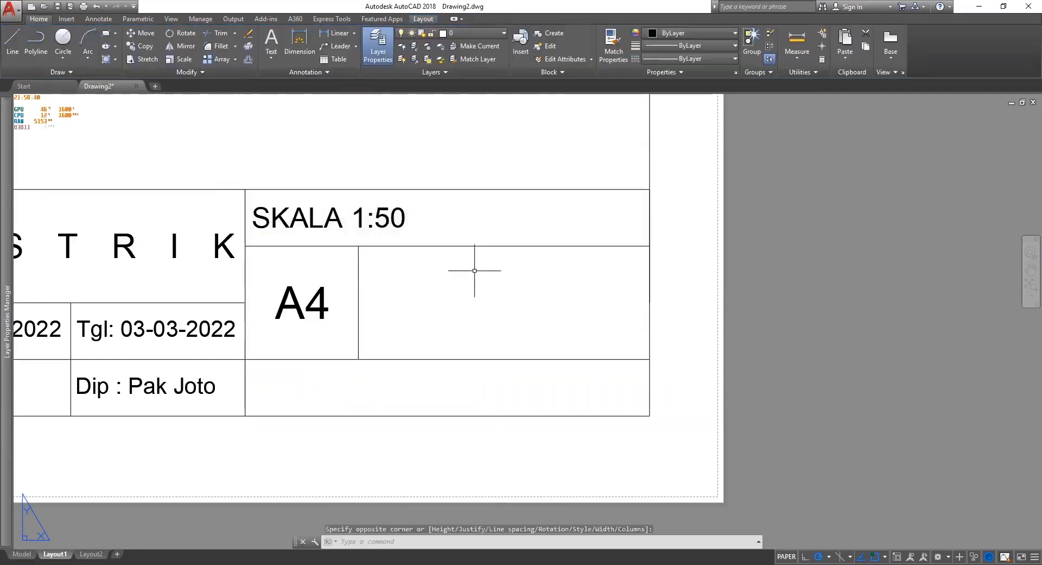
Re-justify the SKALA 1:50 text to Middle Center in its cell.
click(383, 219)
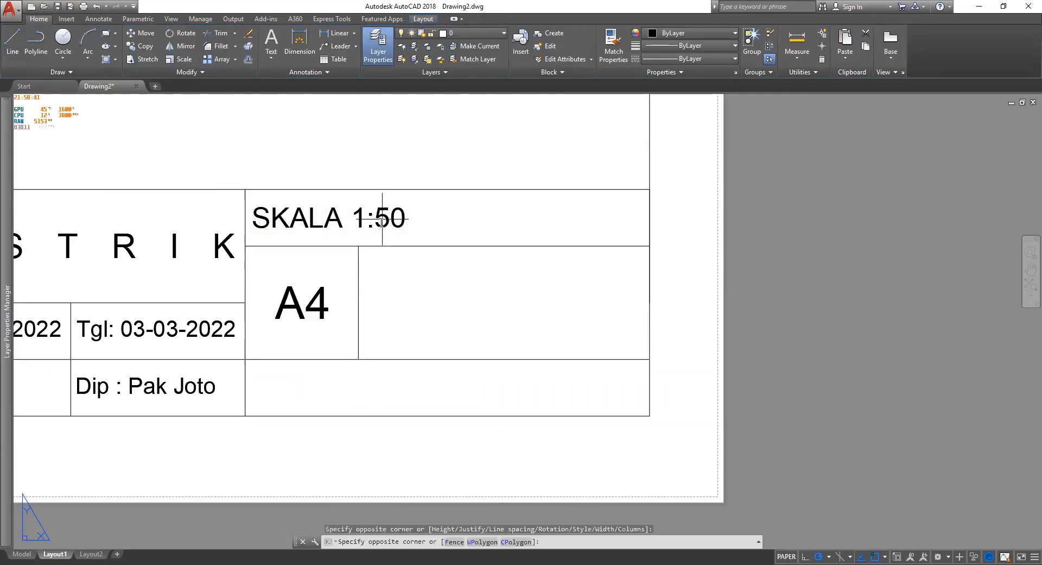
double_click(382, 219)
click(356, 43)
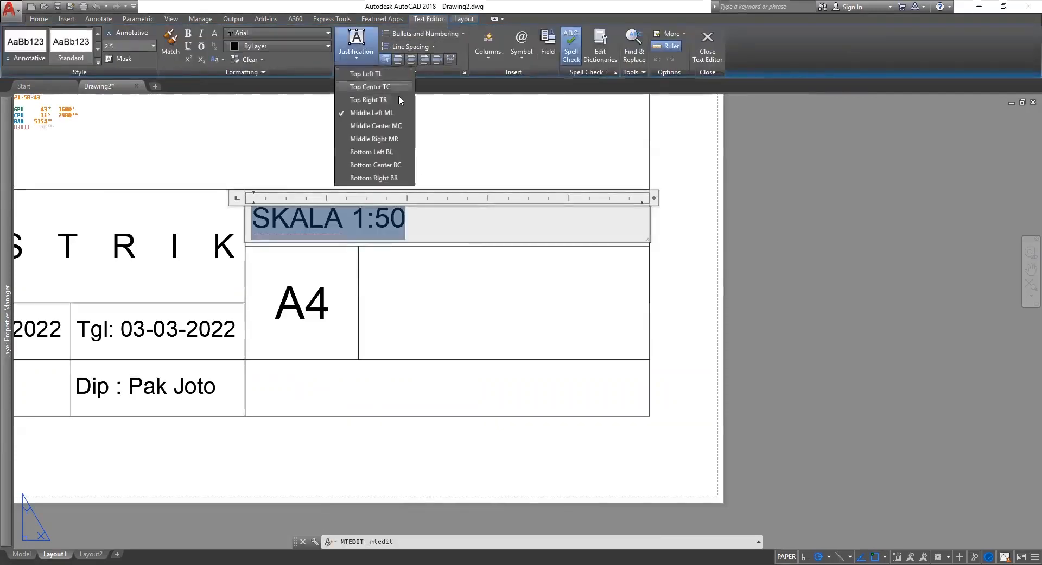
click(400, 126)
click(517, 439)
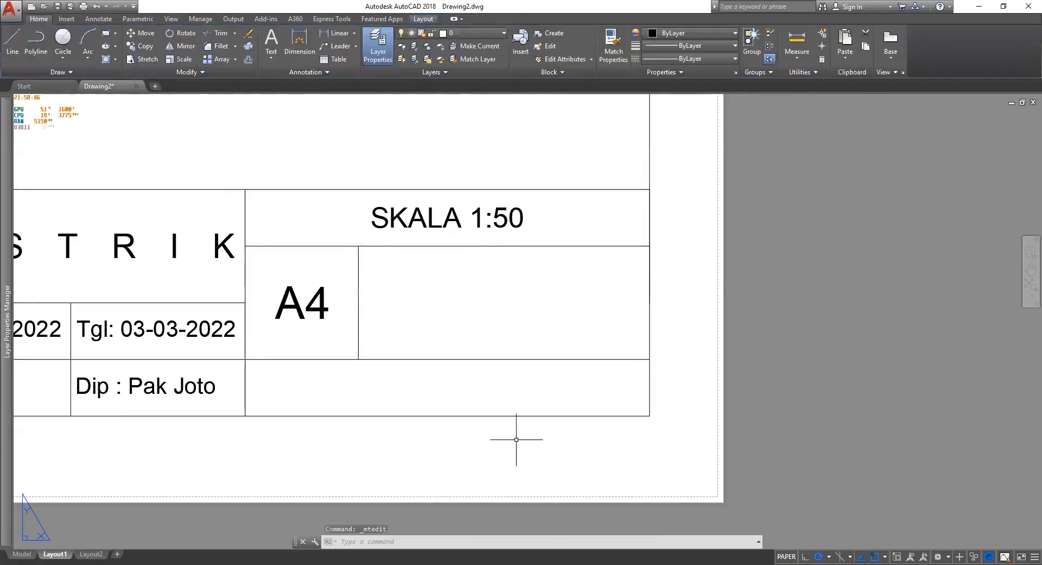
Select the SKALA 1:50 label for copying and pan to show the whole title block.
click(430, 228)
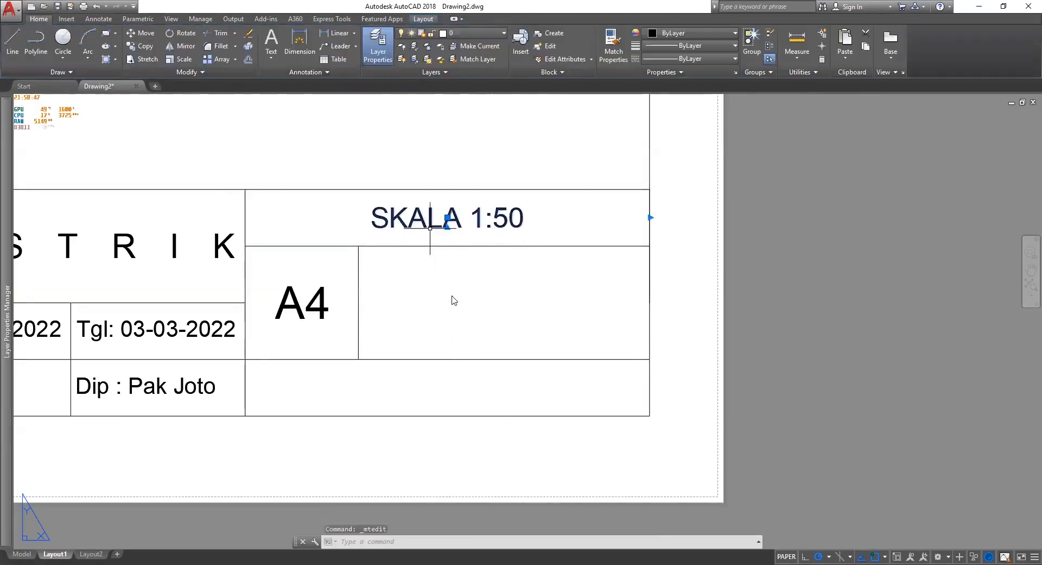
right_click(451, 296)
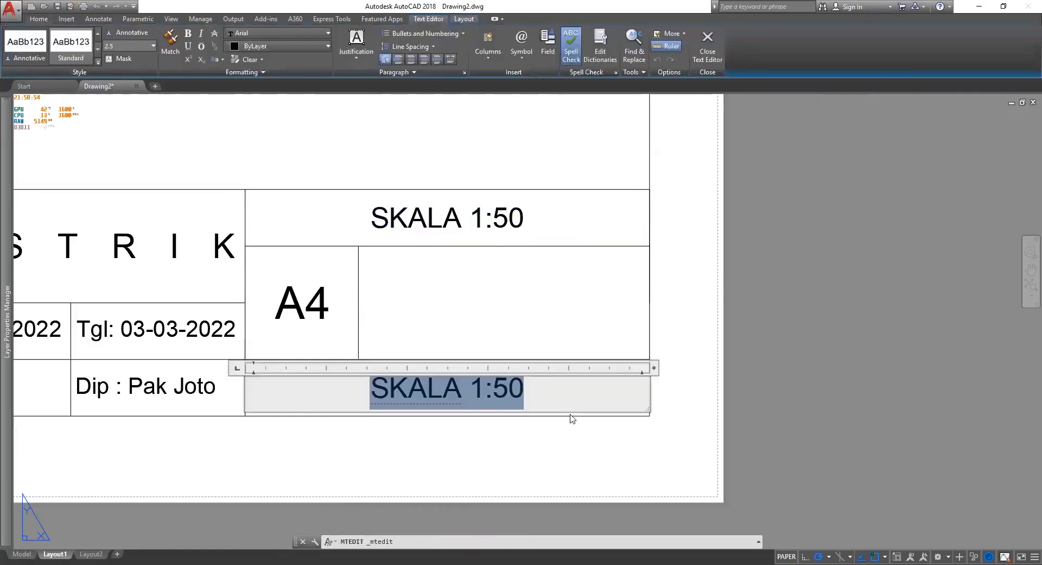
scroll(564, 369, down, 2)
scroll(467, 368, down, 2)
middle_drag(467, 373, 1027, 504)
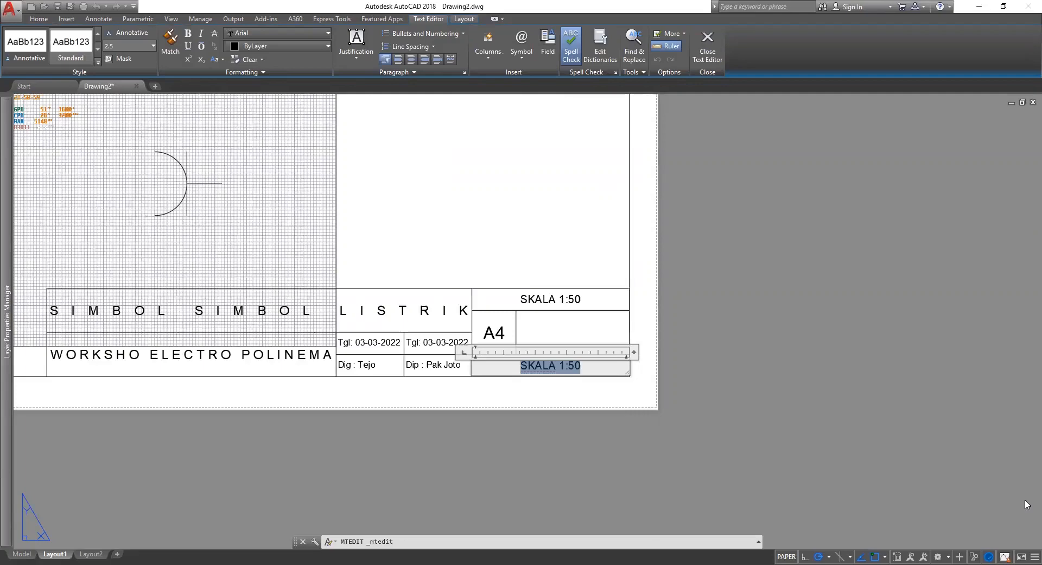
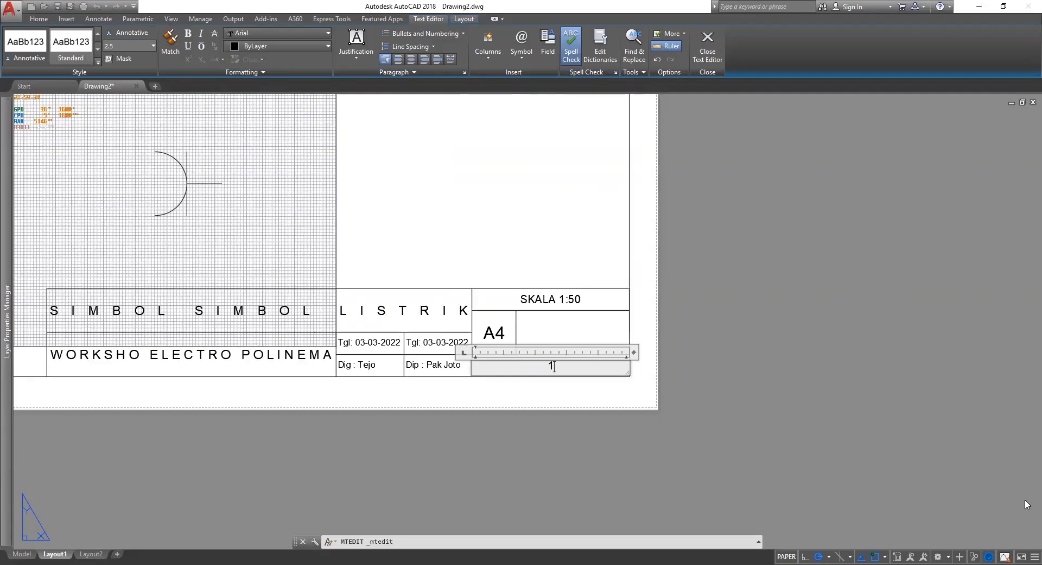
Type the identification number over the lower SKALA 1:50 text and close the text editor.
click(1025, 497)
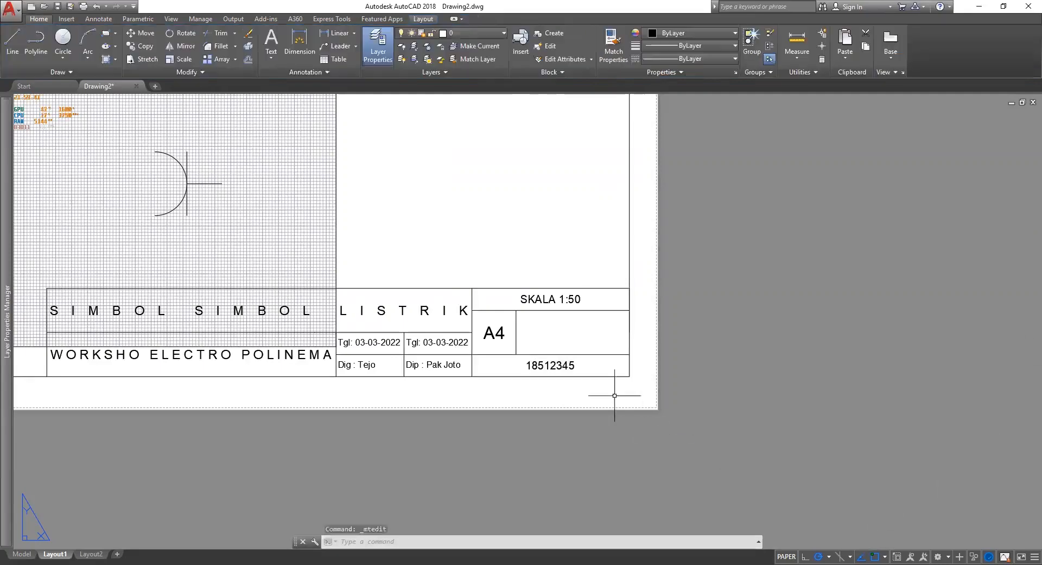
scroll(545, 369, up, 4)
click(615, 386)
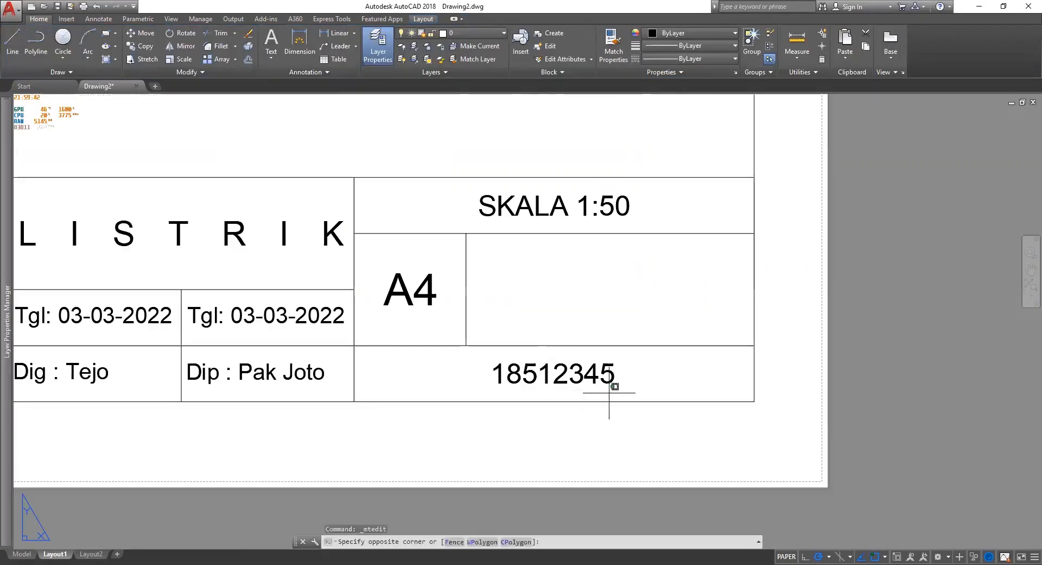
click(591, 380)
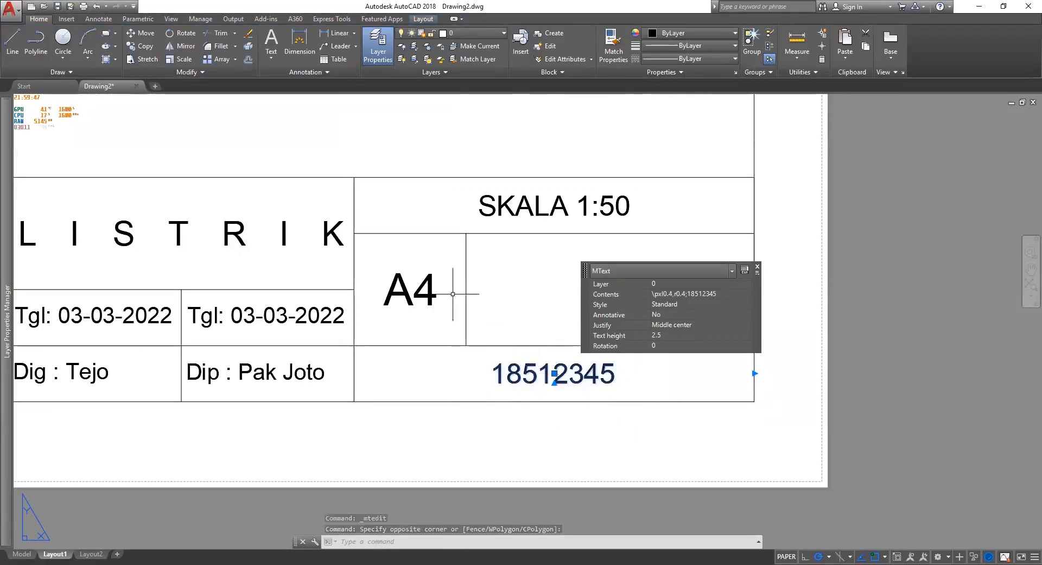
key(Escape)
scroll(506, 331, down, 3)
middle_drag(337, 174, 795, 290)
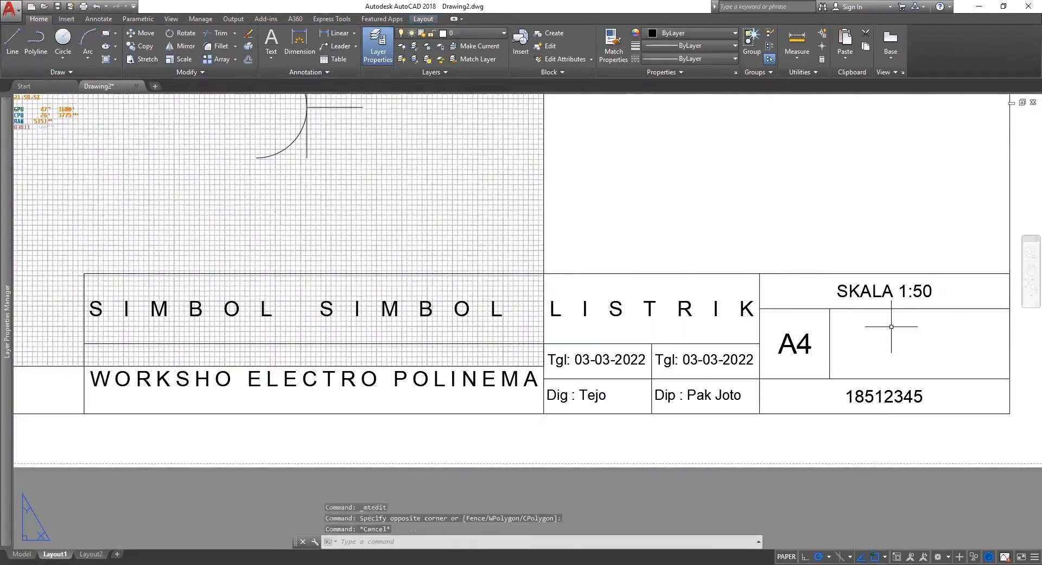
scroll(893, 329, down, 2)
middle_drag(953, 335, 854, 335)
scroll(333, 304, up, 2)
scroll(332, 304, down, 3)
middle_drag(343, 295, 344, 424)
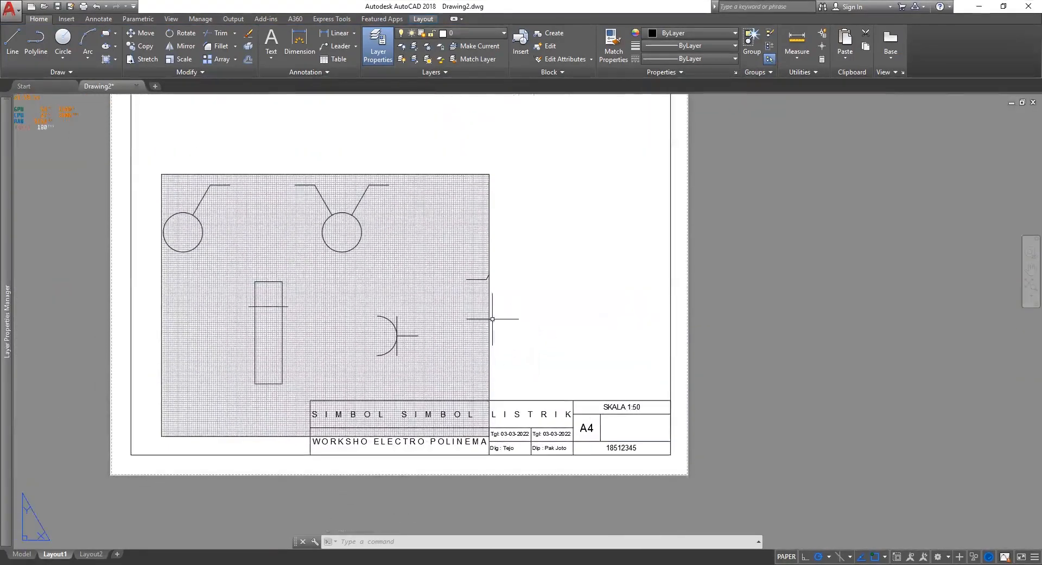
scroll(543, 445, up, 3)
scroll(694, 348, up, 2)
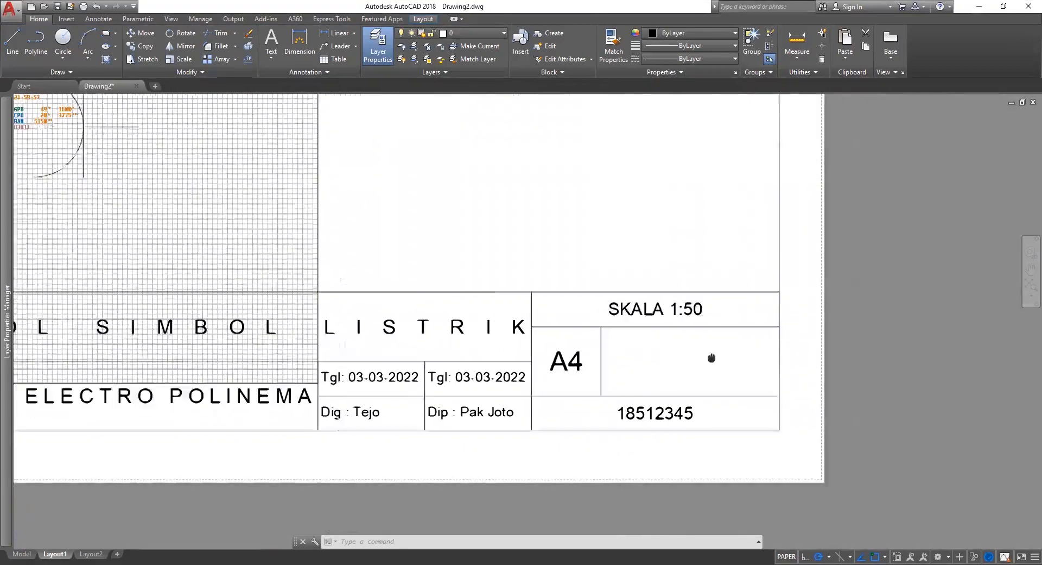
Draw a Middle Center multiline text box in the empty cell beside A4.
click(271, 43)
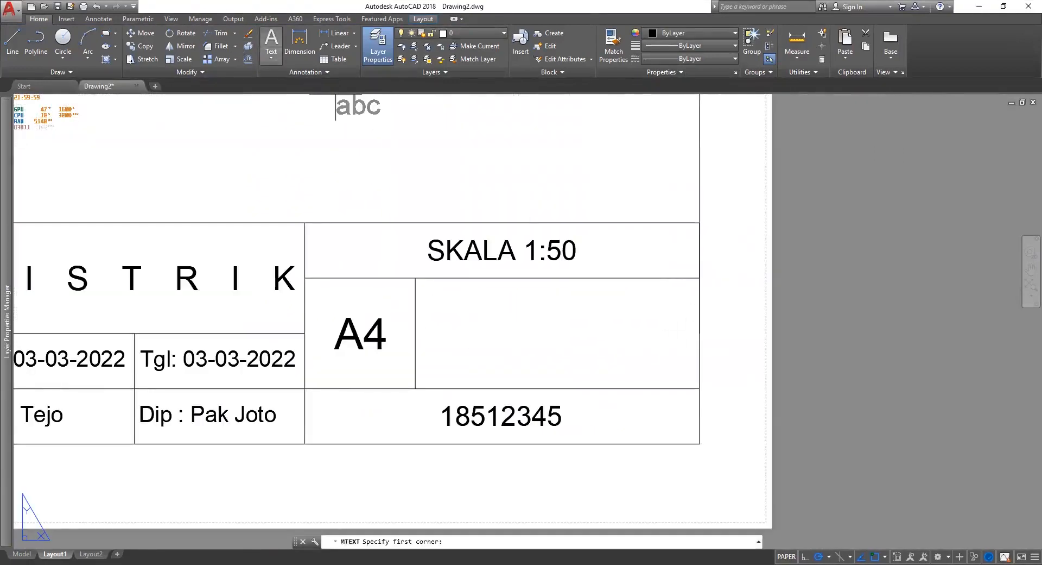
click(416, 278)
click(699, 387)
click(356, 43)
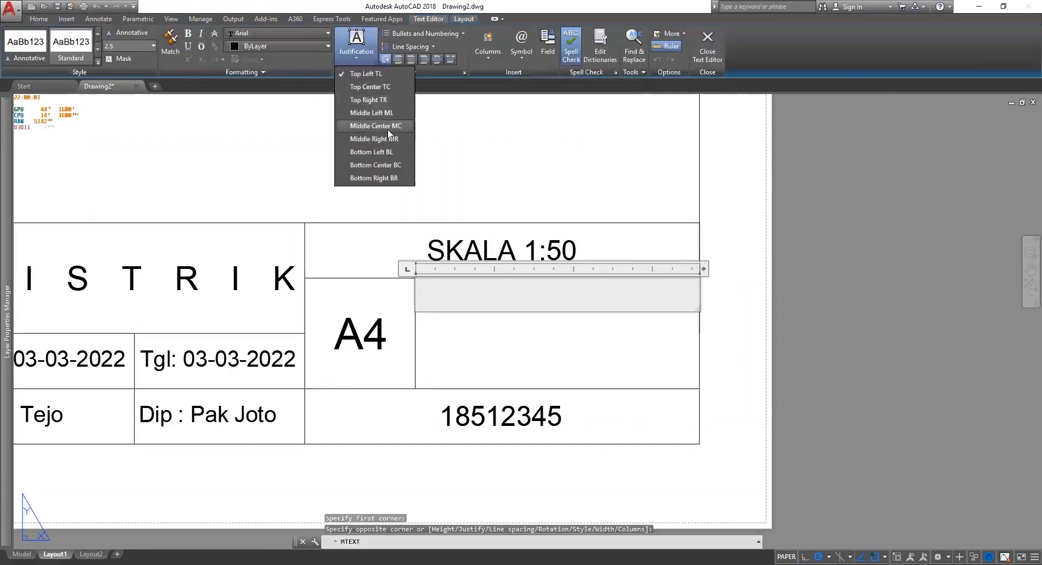
click(385, 134)
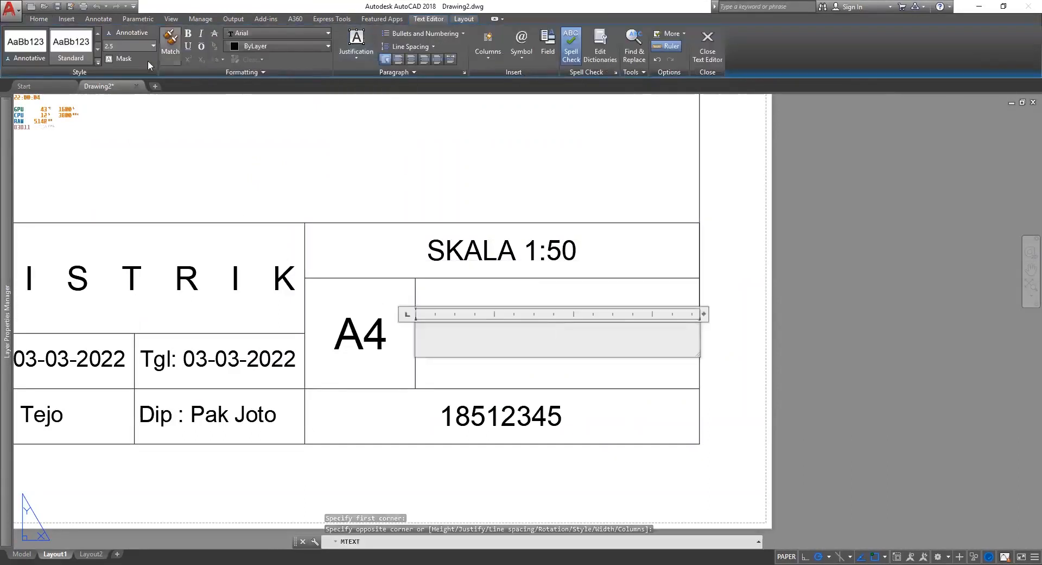
Set text height 5, enter No.3 and close the editor with the whole sheet in view.
click(87, 51)
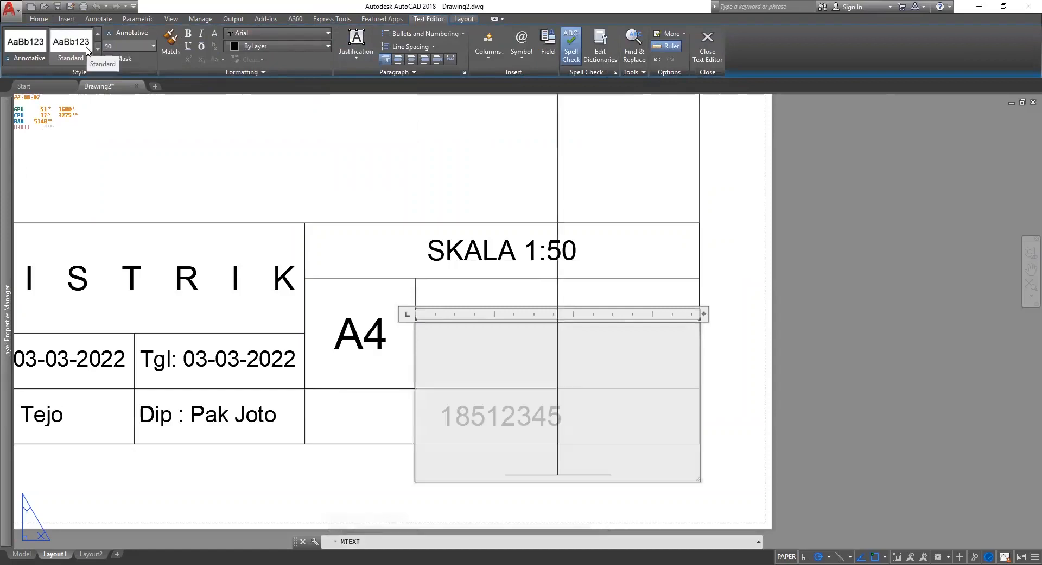
click(103, 47)
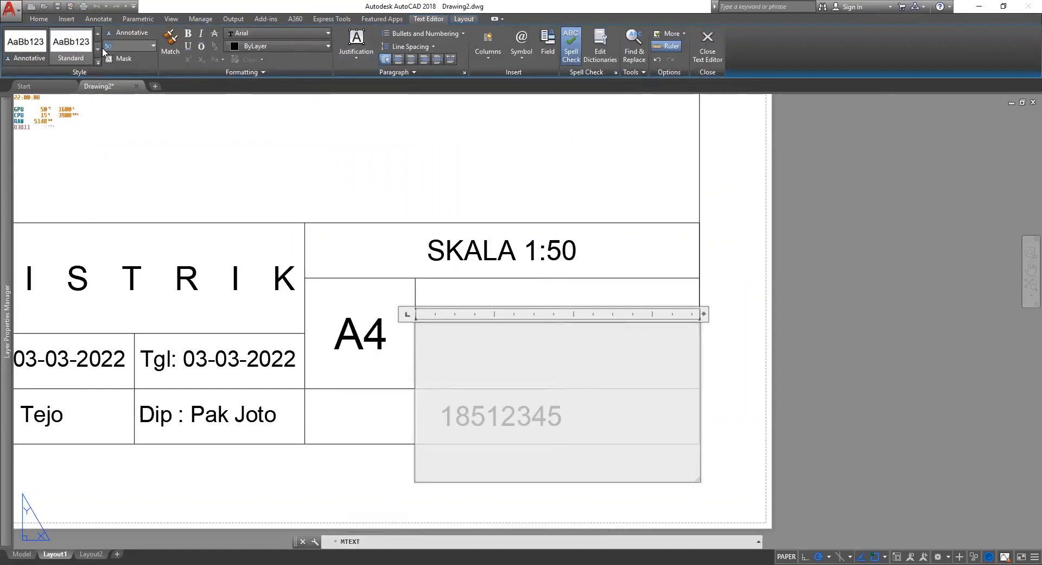
text(5)
key(Return)
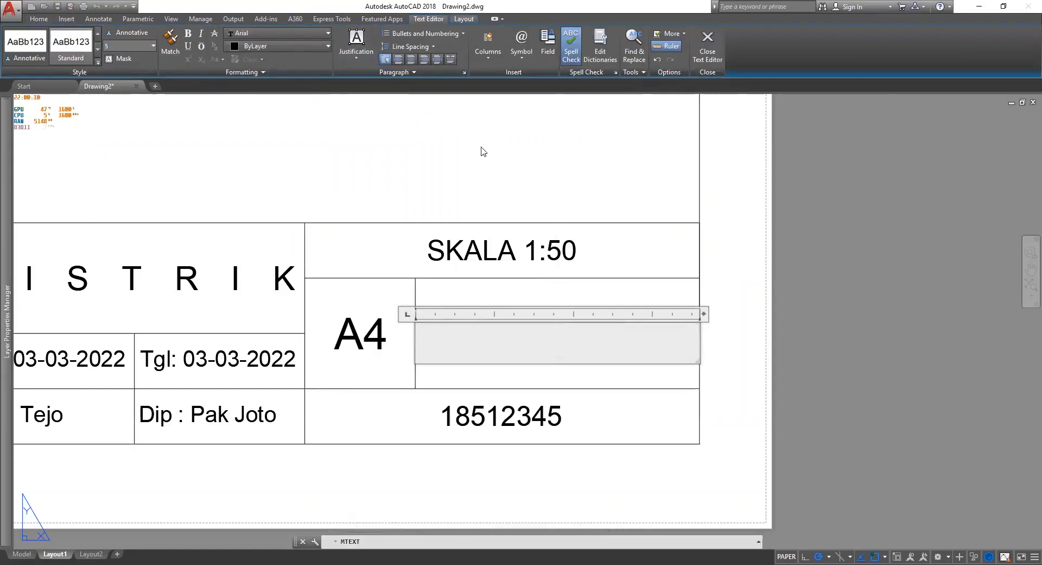
text(No)
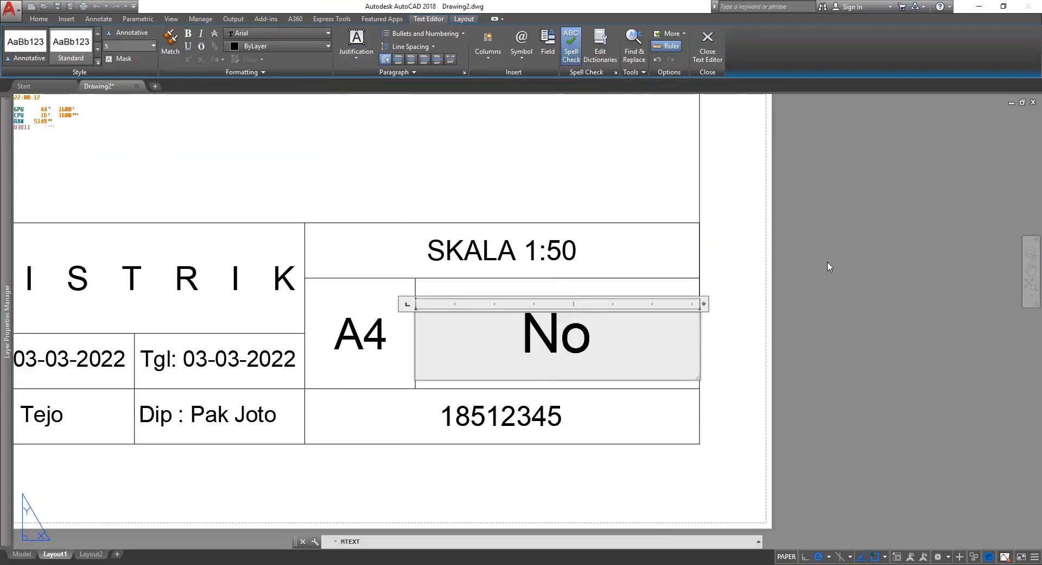
text(.3)
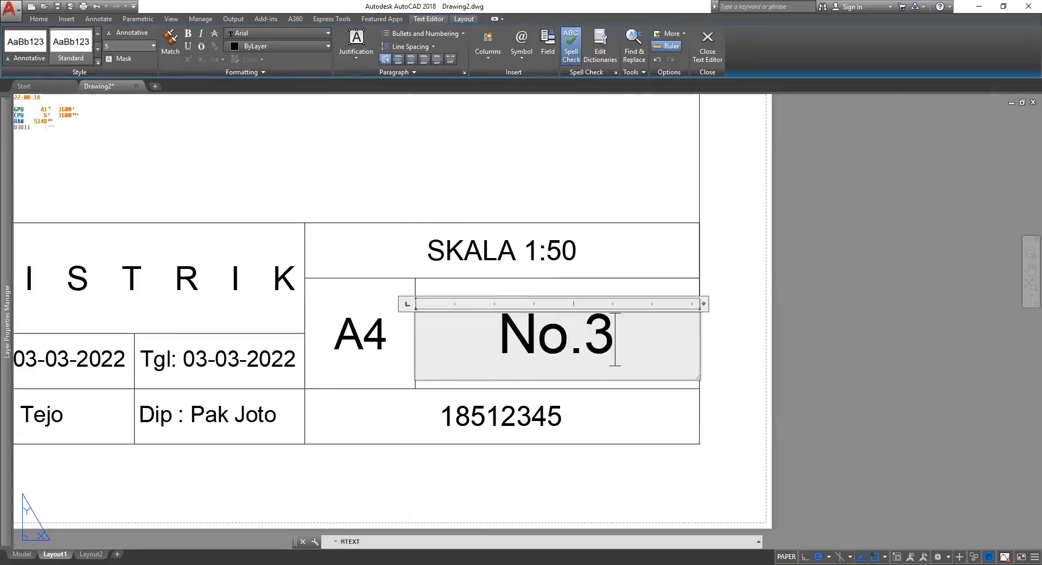
click(828, 263)
scroll(828, 263, down, 3)
middle_drag(881, 289, 688, 363)
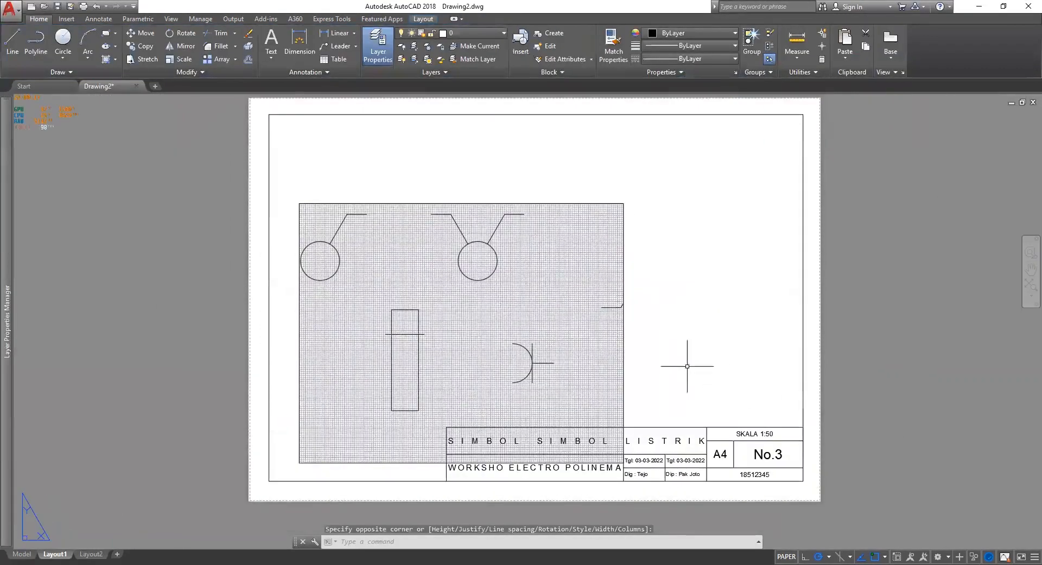
Stretch the viewport's corner out to the sheet border.
click(549, 206)
click(624, 203)
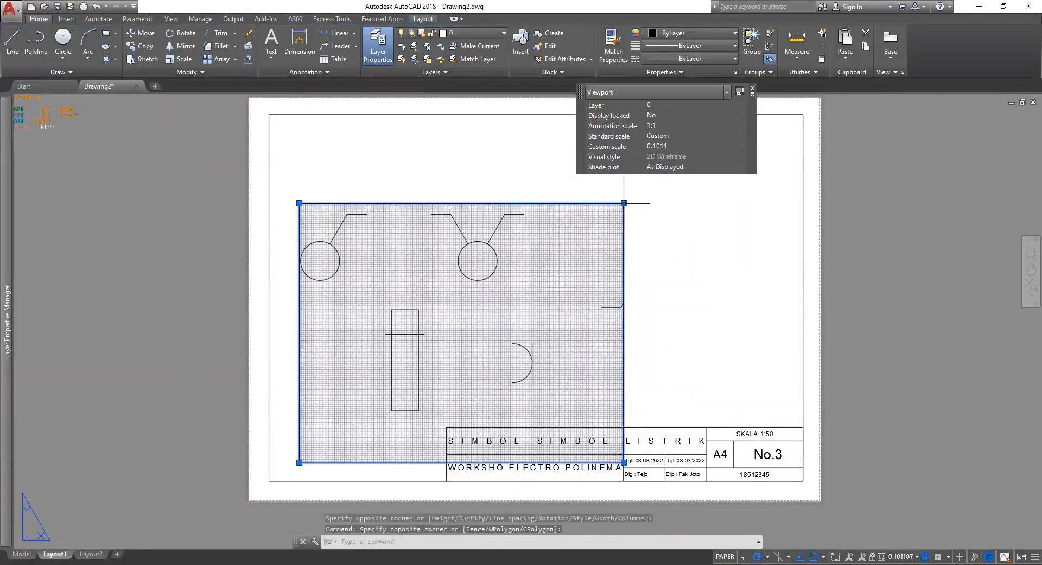
key(Escape)
click(639, 235)
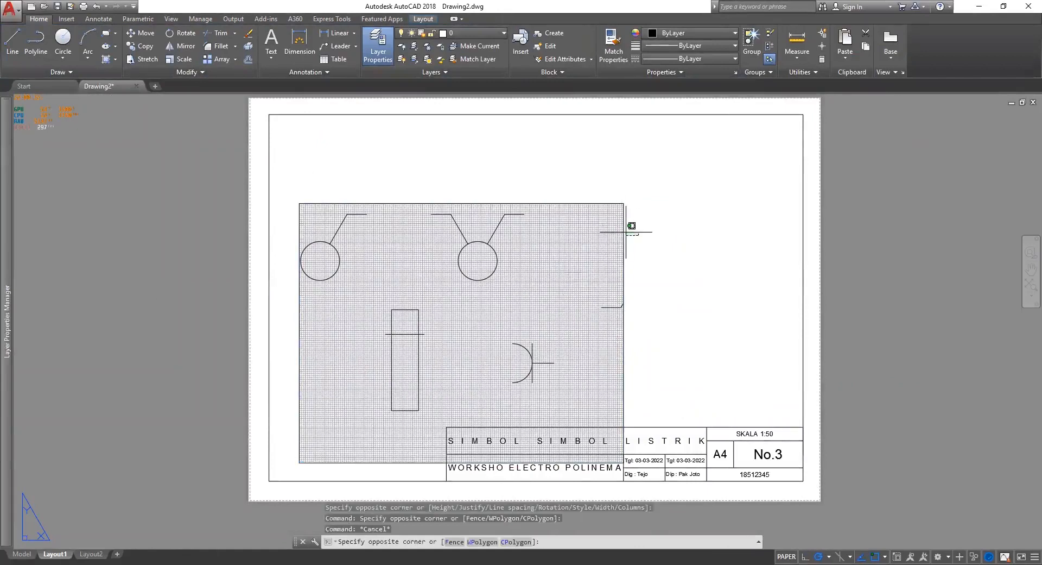
click(626, 232)
click(299, 462)
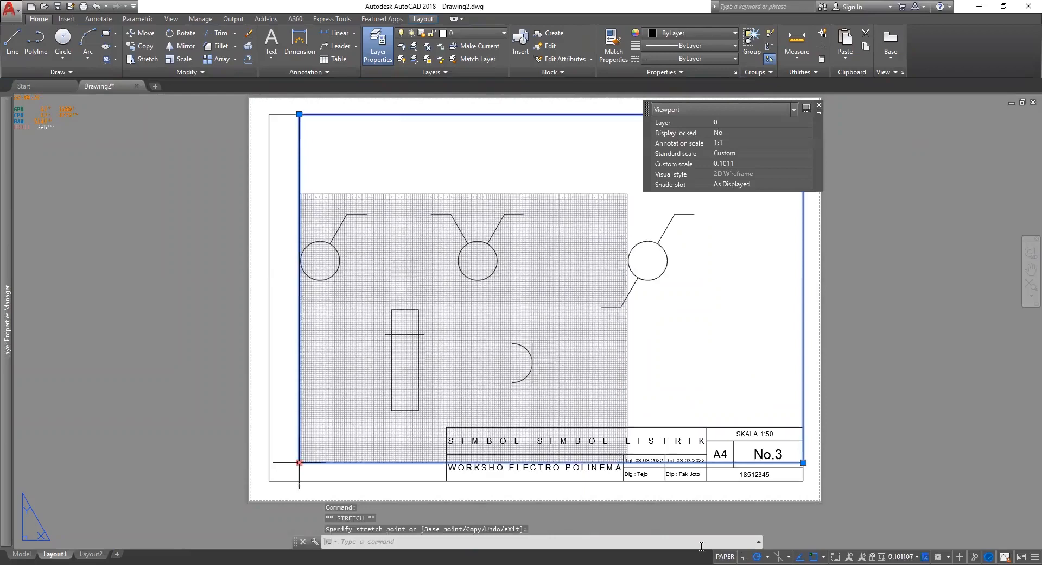
click(269, 480)
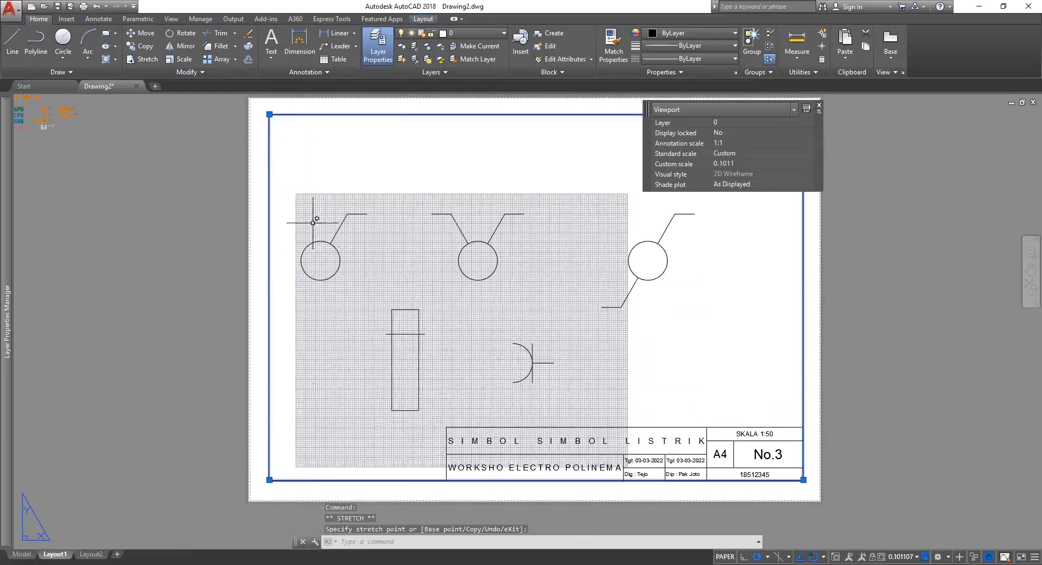
key(Escape)
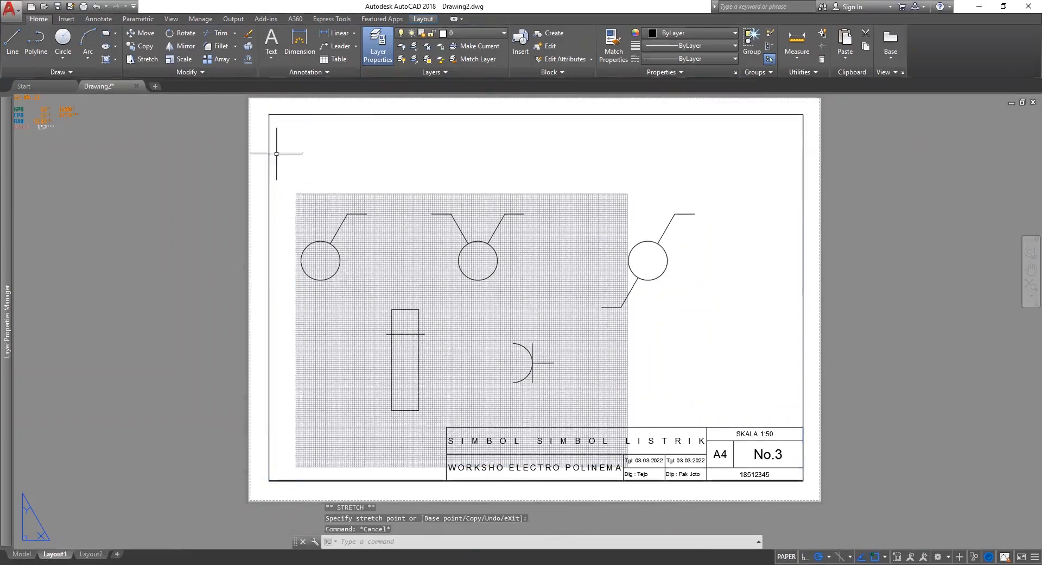
click(282, 483)
click(269, 480)
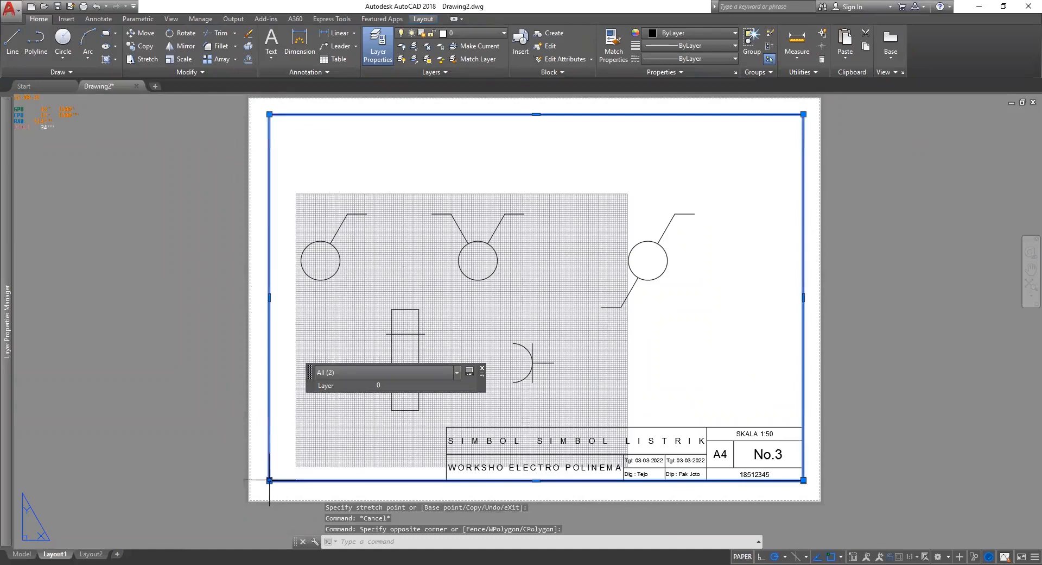
click(269, 480)
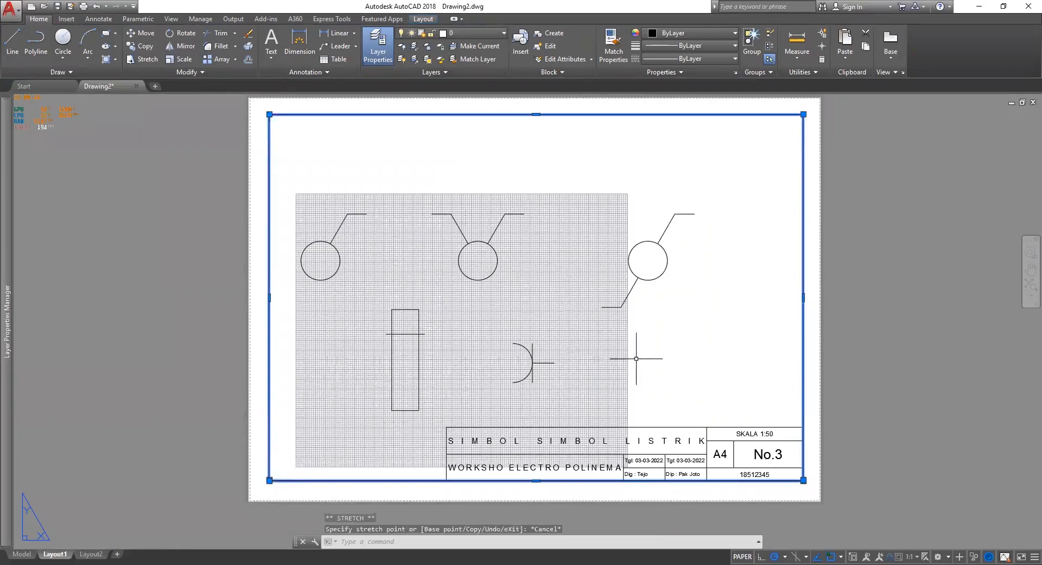
key(Escape)
Activate the viewport and zoom and pan so the electrical symbols fill the frame.
double_click(643, 390)
double_click(956, 385)
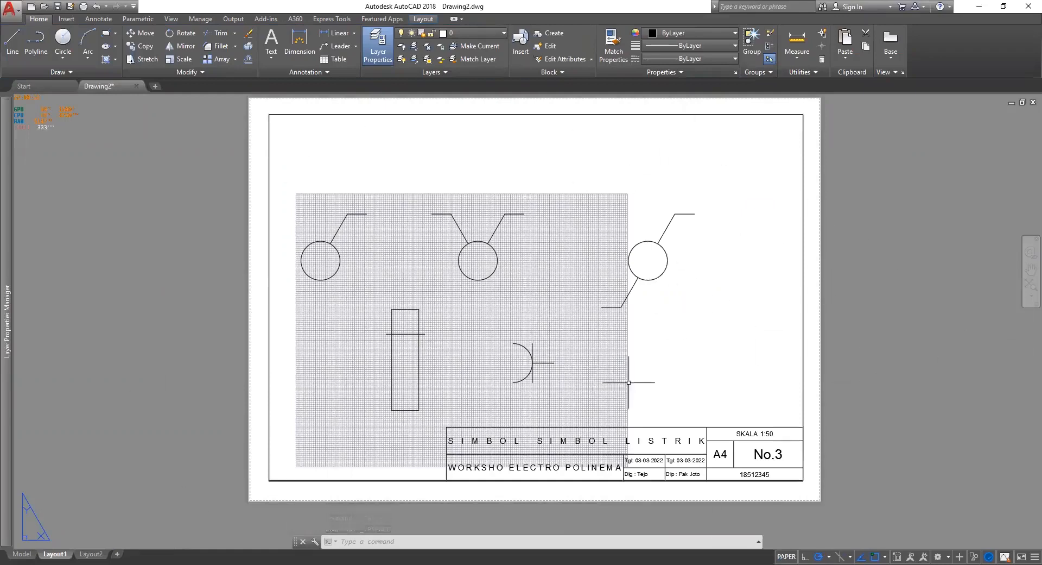
click(703, 320)
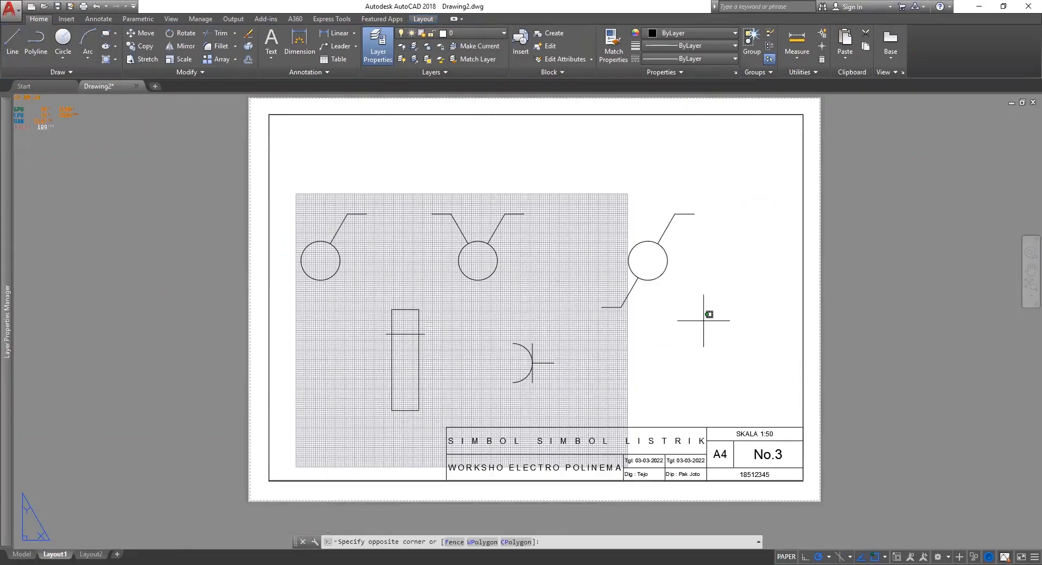
double_click(703, 319)
scroll(667, 345, down, 8)
middle_drag(608, 365, 548, 330)
scroll(585, 295, up, 3)
scroll(584, 296, up, 6)
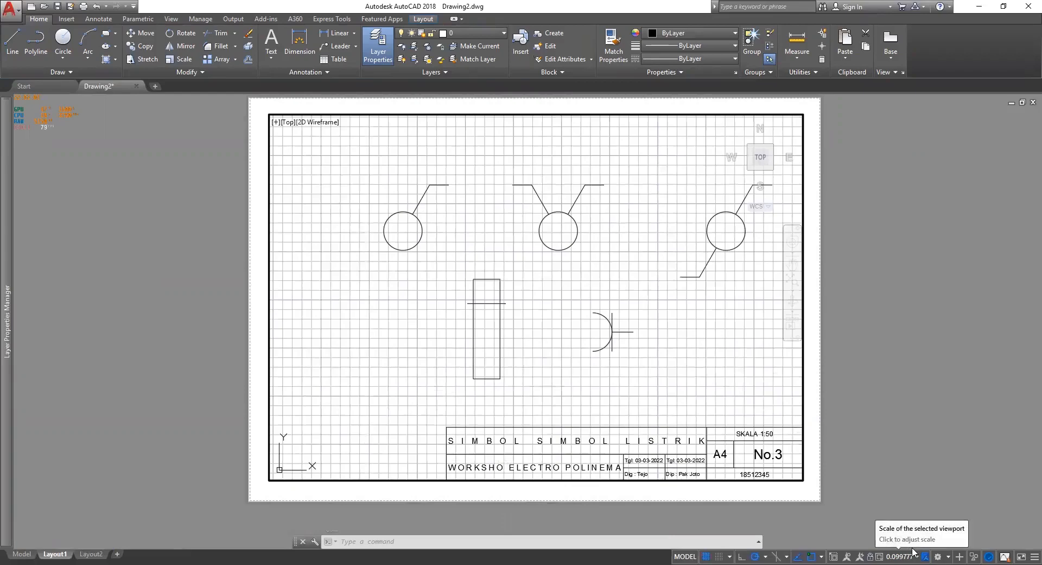
Try viewport scales 1:1, 1:10 and 1:50 from the status bar, settling on 1:10.
click(913, 550)
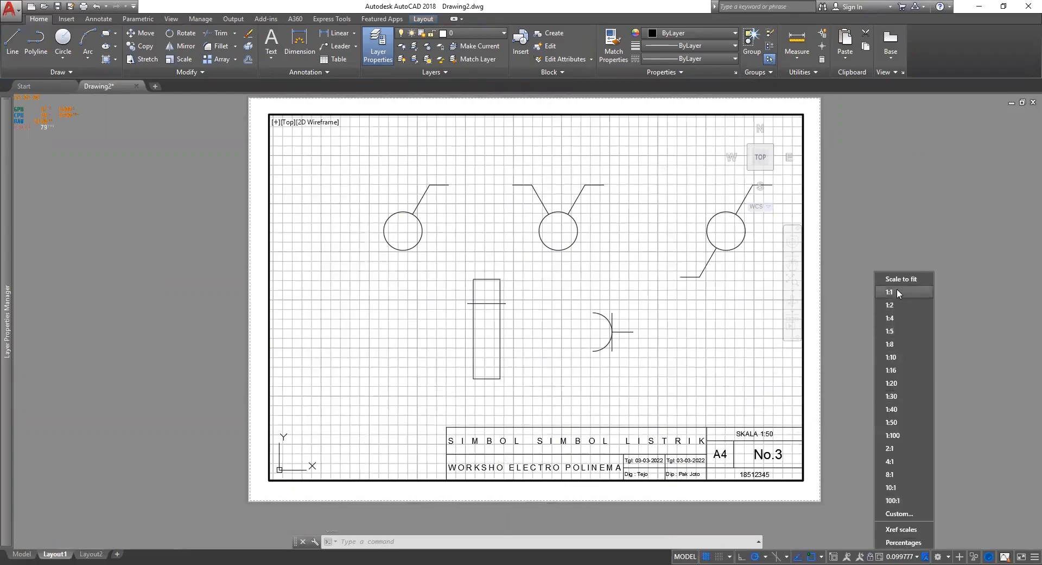
click(898, 292)
click(914, 556)
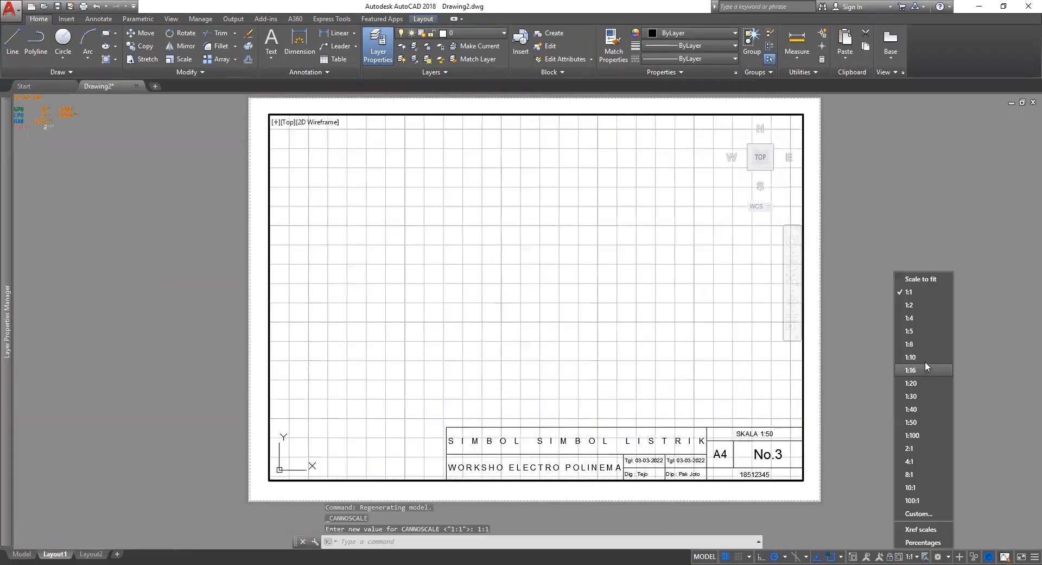
click(925, 360)
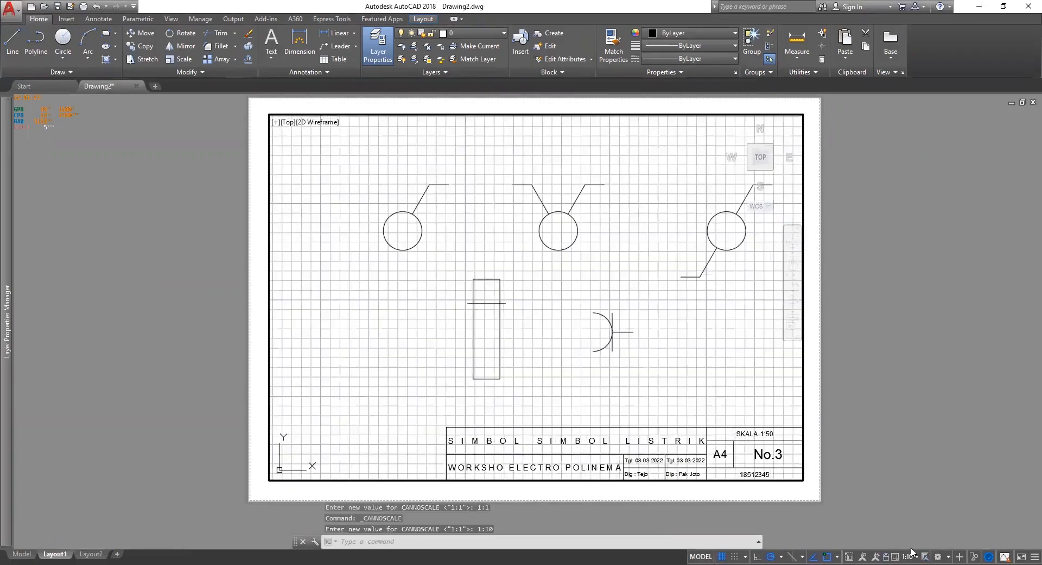
click(912, 551)
click(921, 412)
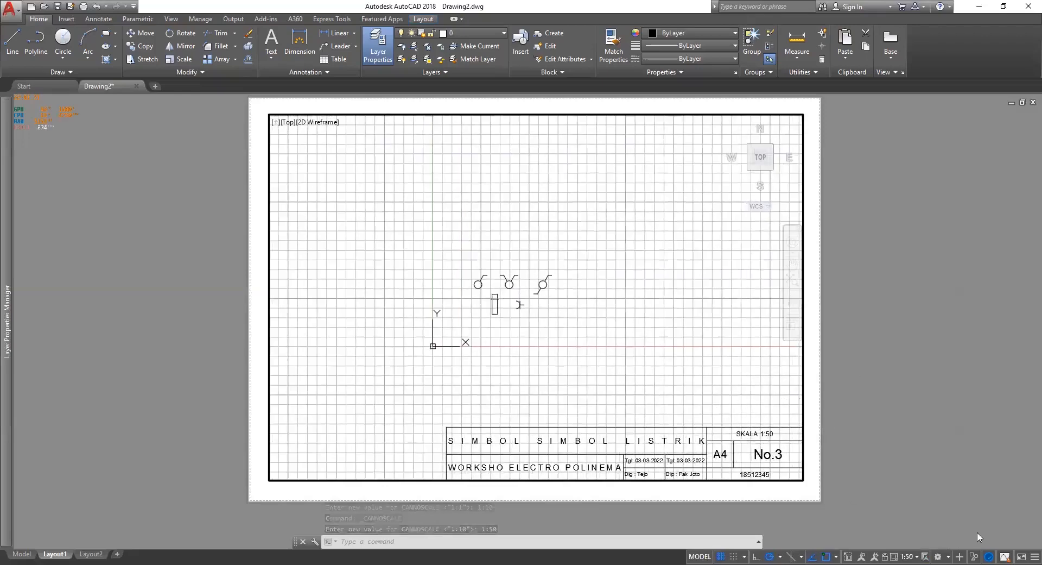
click(909, 555)
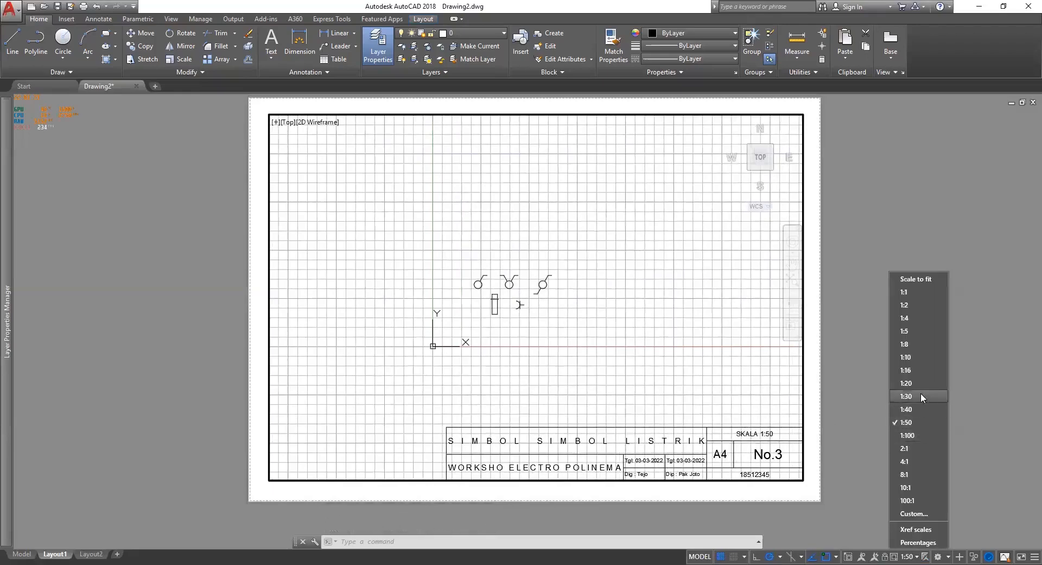
click(928, 357)
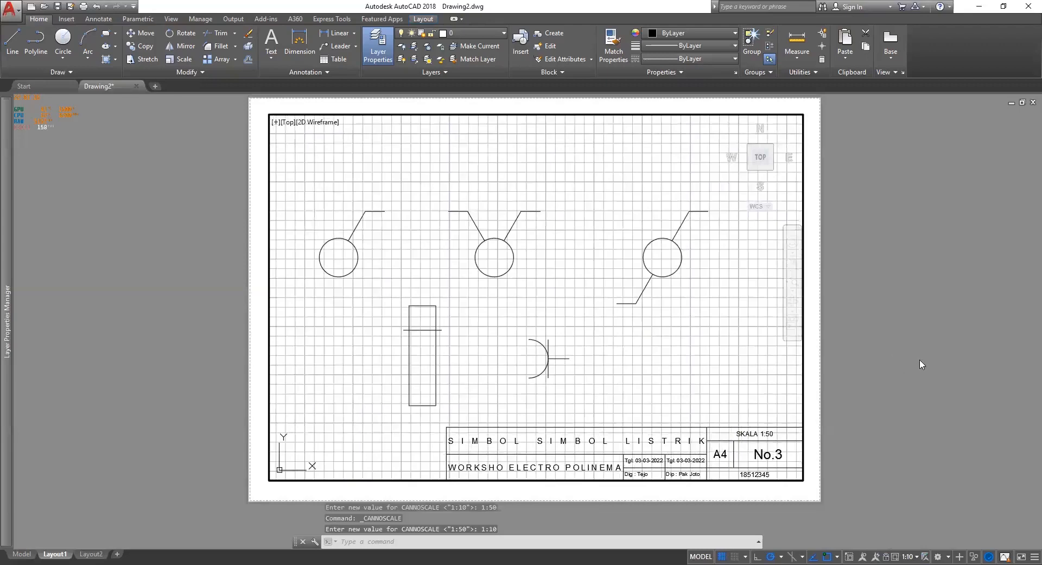
Return to paper space and edit the title-block text from SKALA 1:50 to SKALA 1:10.
double_click(947, 288)
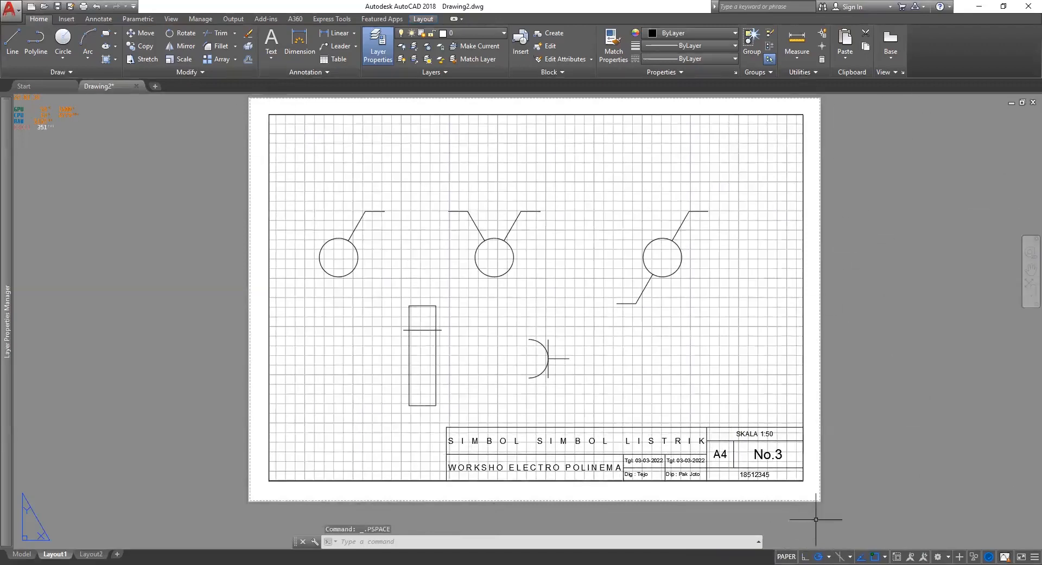
scroll(775, 469, up, 5)
click(742, 324)
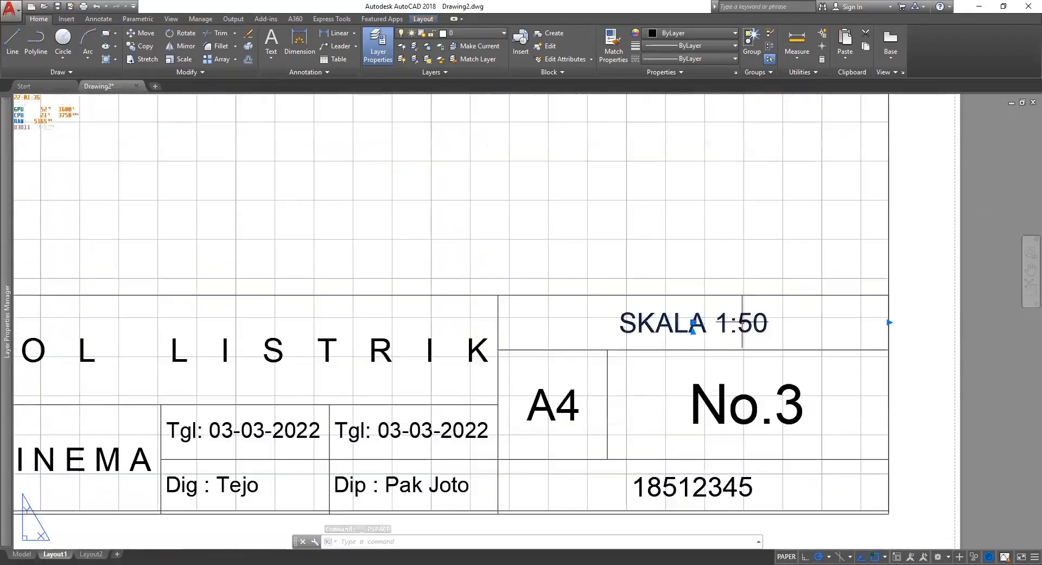
double_click(761, 329)
text(150)
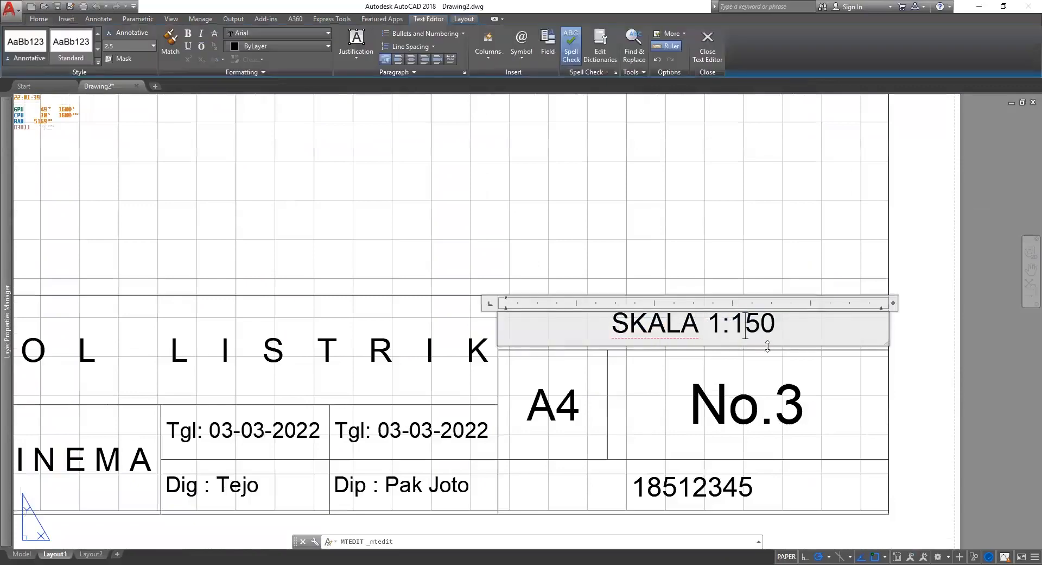
drag(776, 321, 751, 320)
text(0)
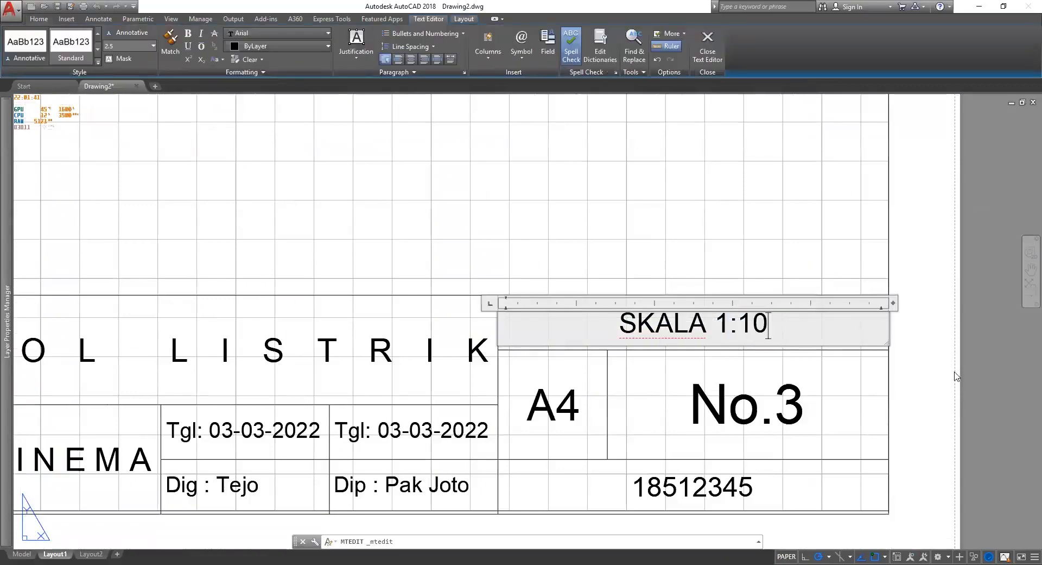
click(947, 390)
scroll(869, 407, down, 9)
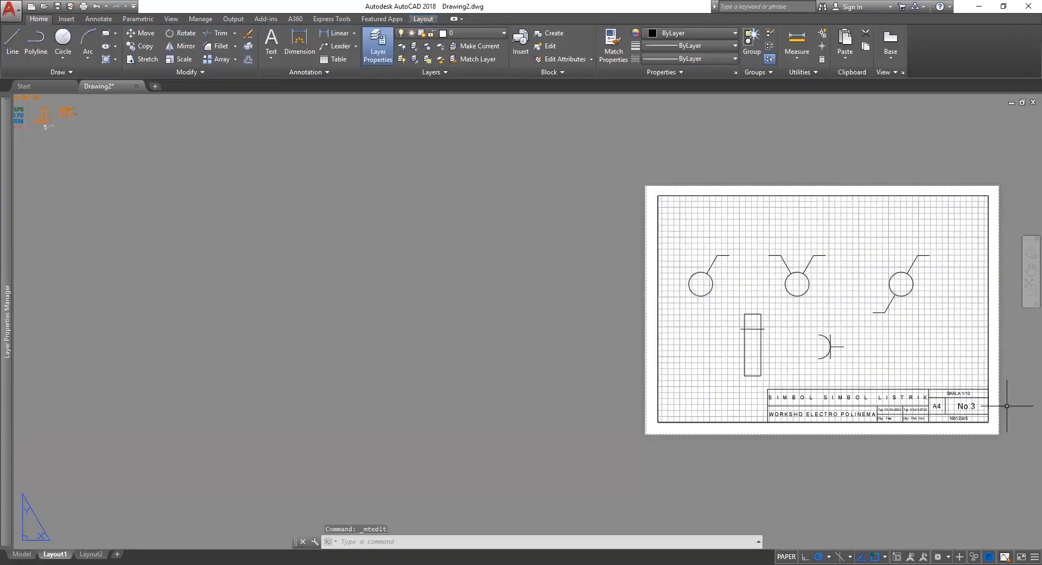
scroll(694, 304, up, 2)
middle_drag(521, 217, 521, 287)
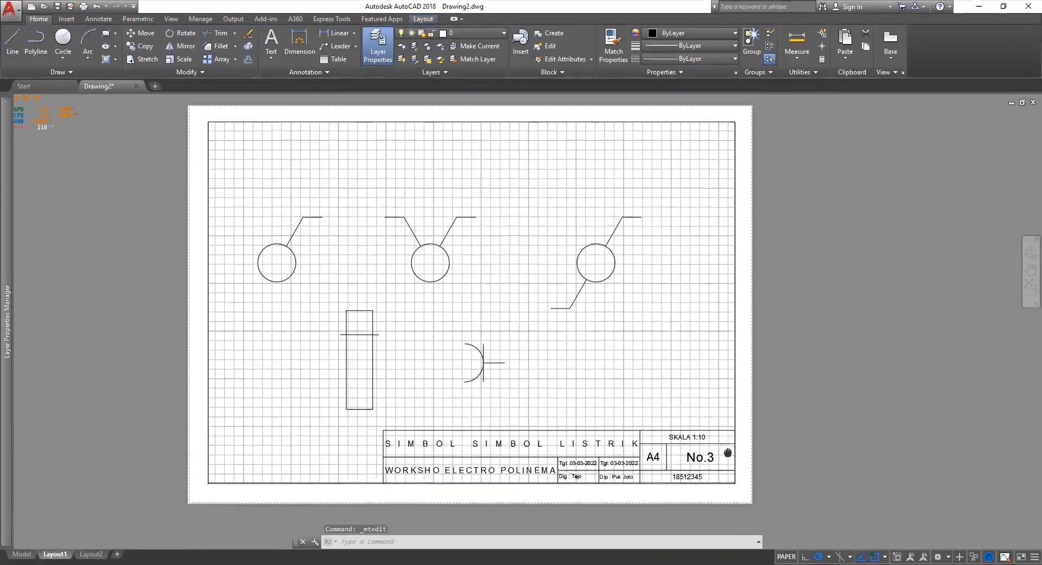
click(19, 8)
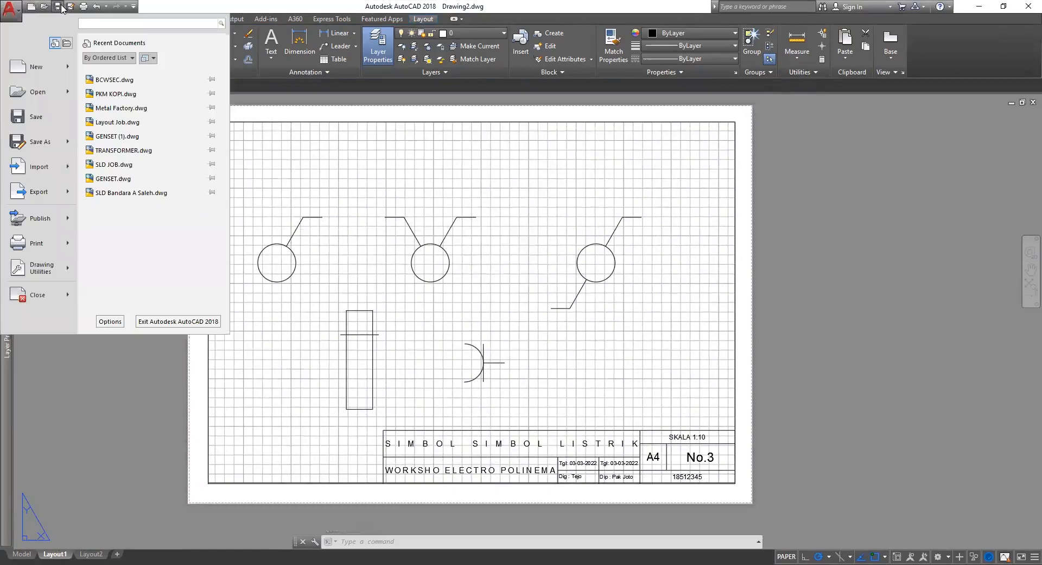
click(58, 7)
click(58, 7)
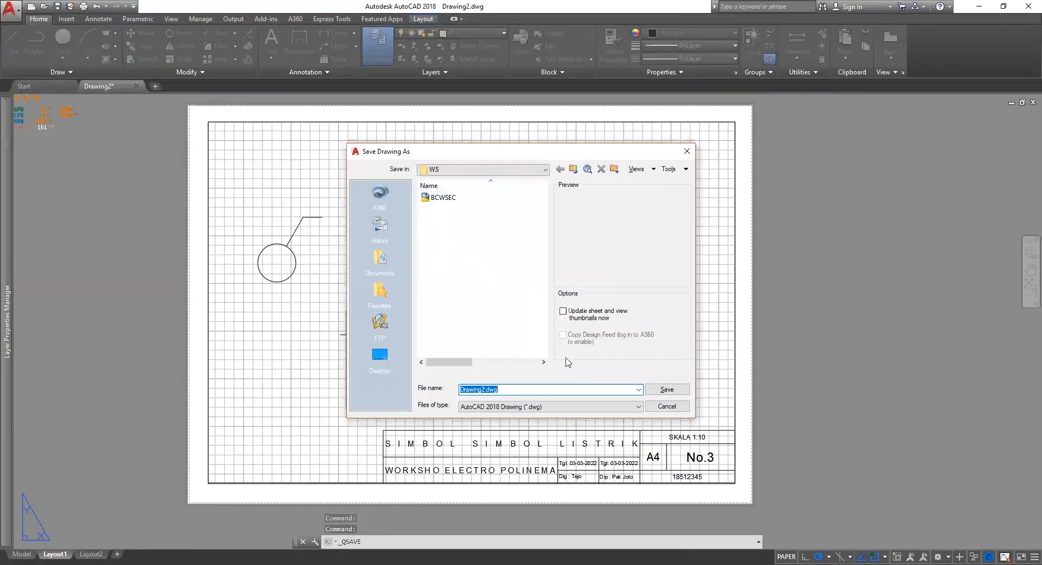
click(677, 412)
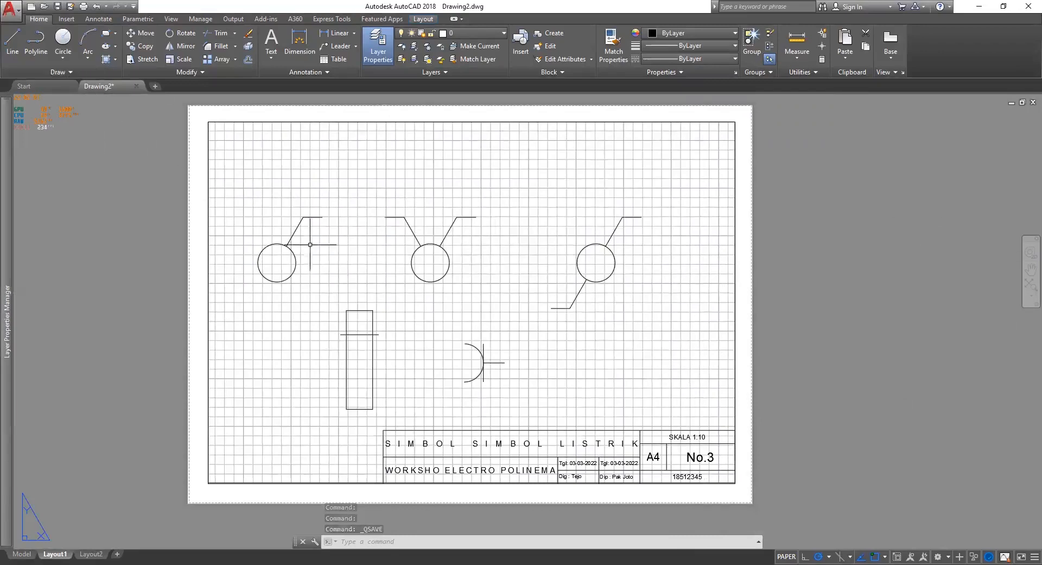
Start a PDF export from the application menu with Export set to Current layout.
click(7, 13)
mouse_move(22, 191)
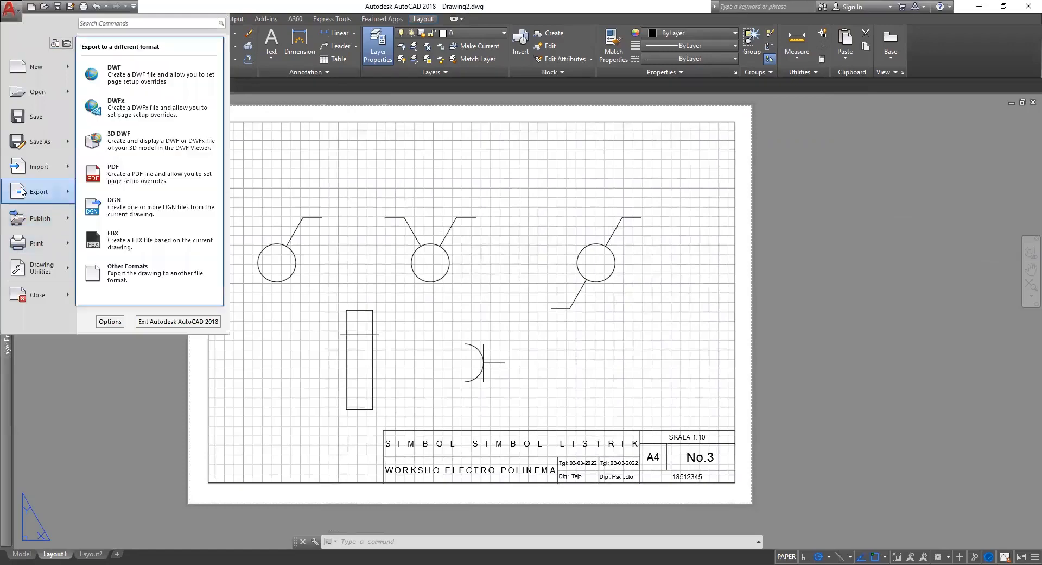
click(160, 177)
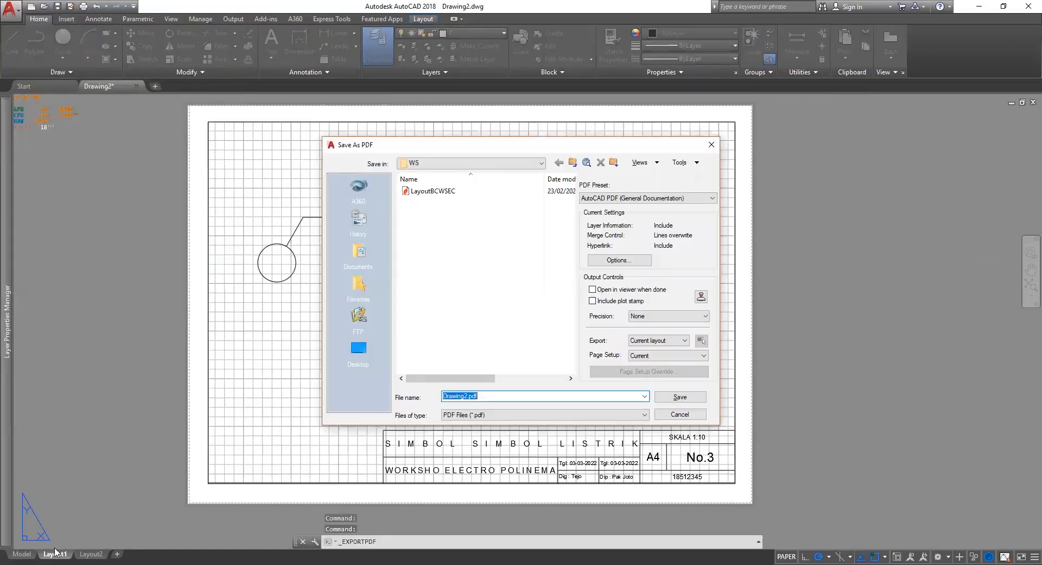
click(658, 340)
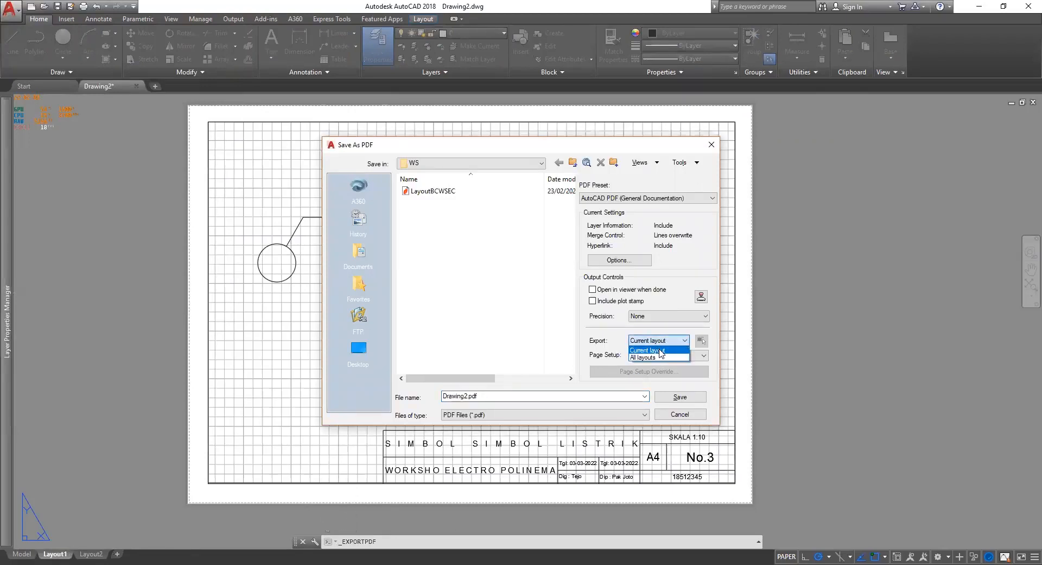
click(660, 350)
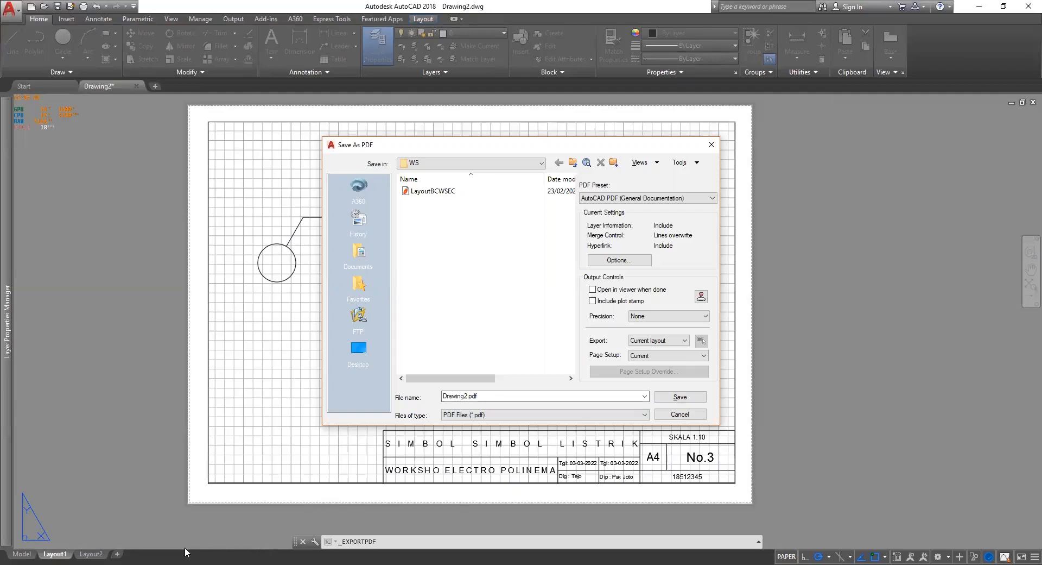
Switch Export to All layouts and back to Current layout, then save as Drawing2.pdf.
click(670, 340)
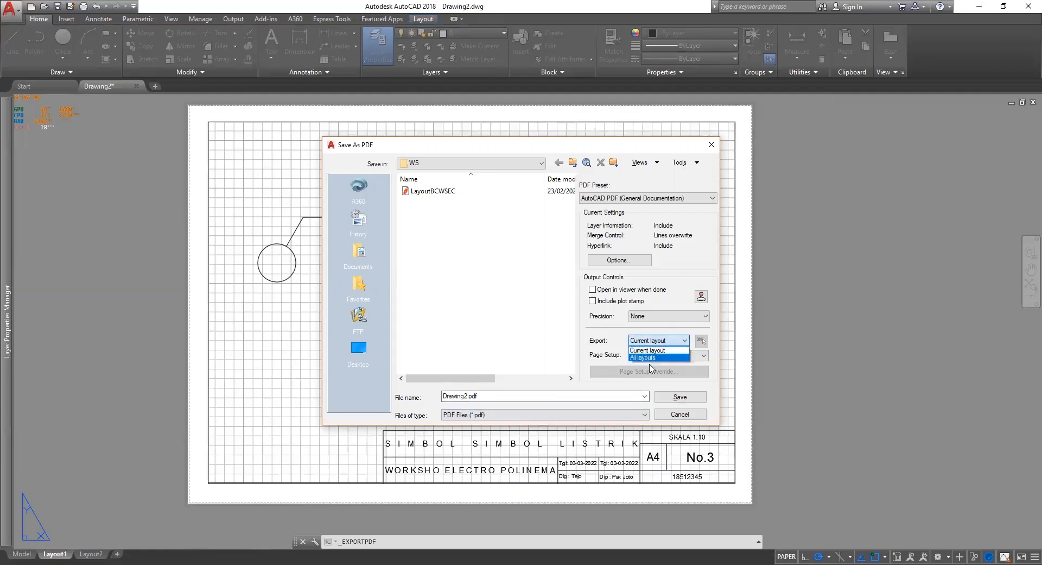
click(644, 357)
click(658, 340)
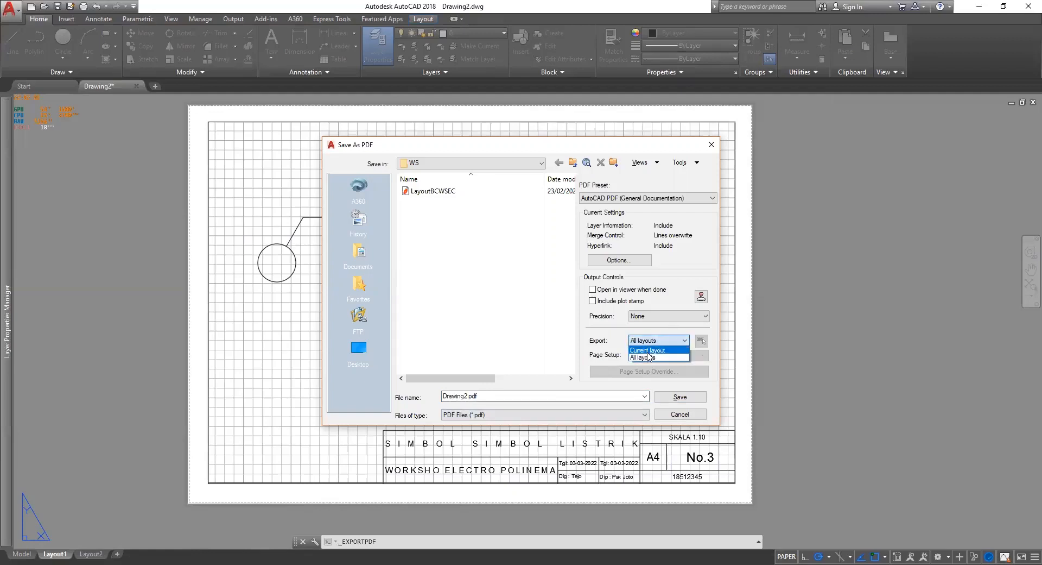
click(648, 350)
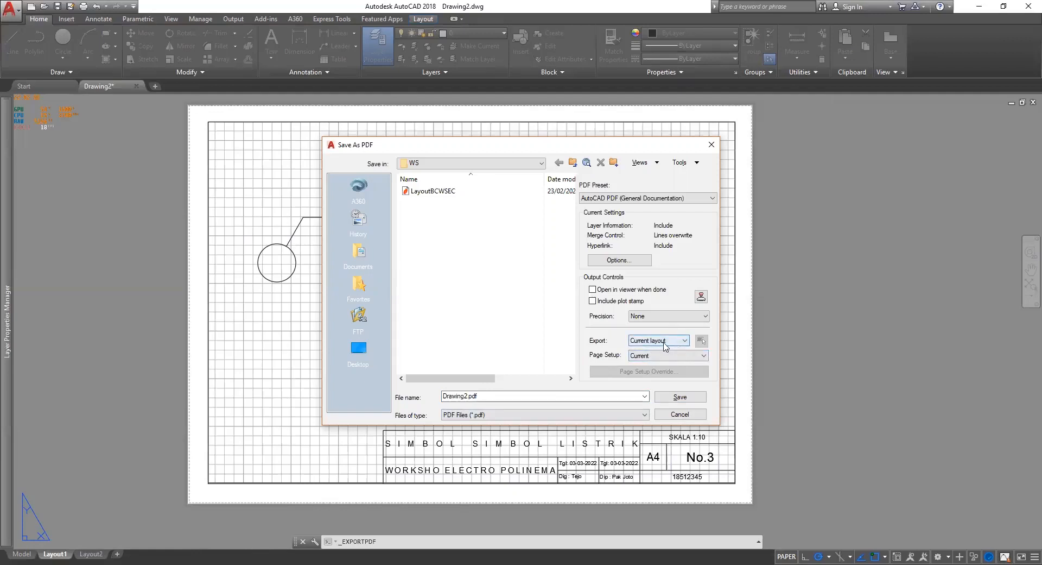
click(470, 396)
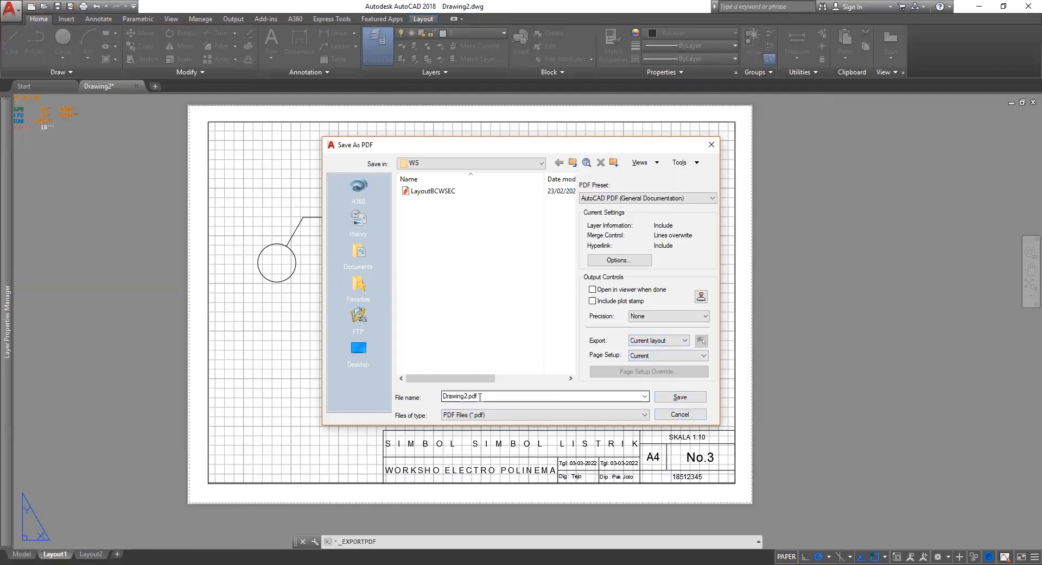
click(691, 402)
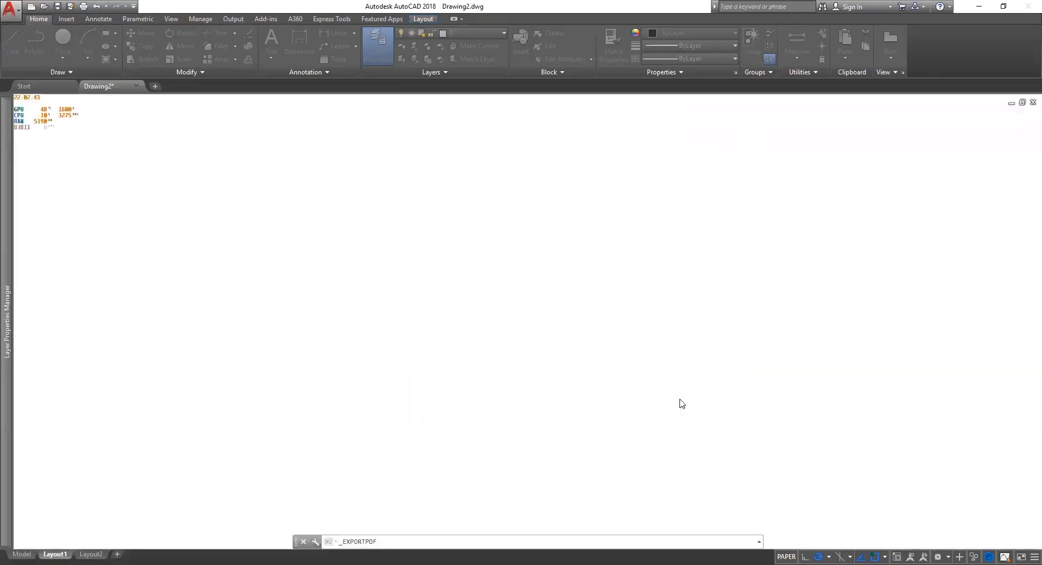